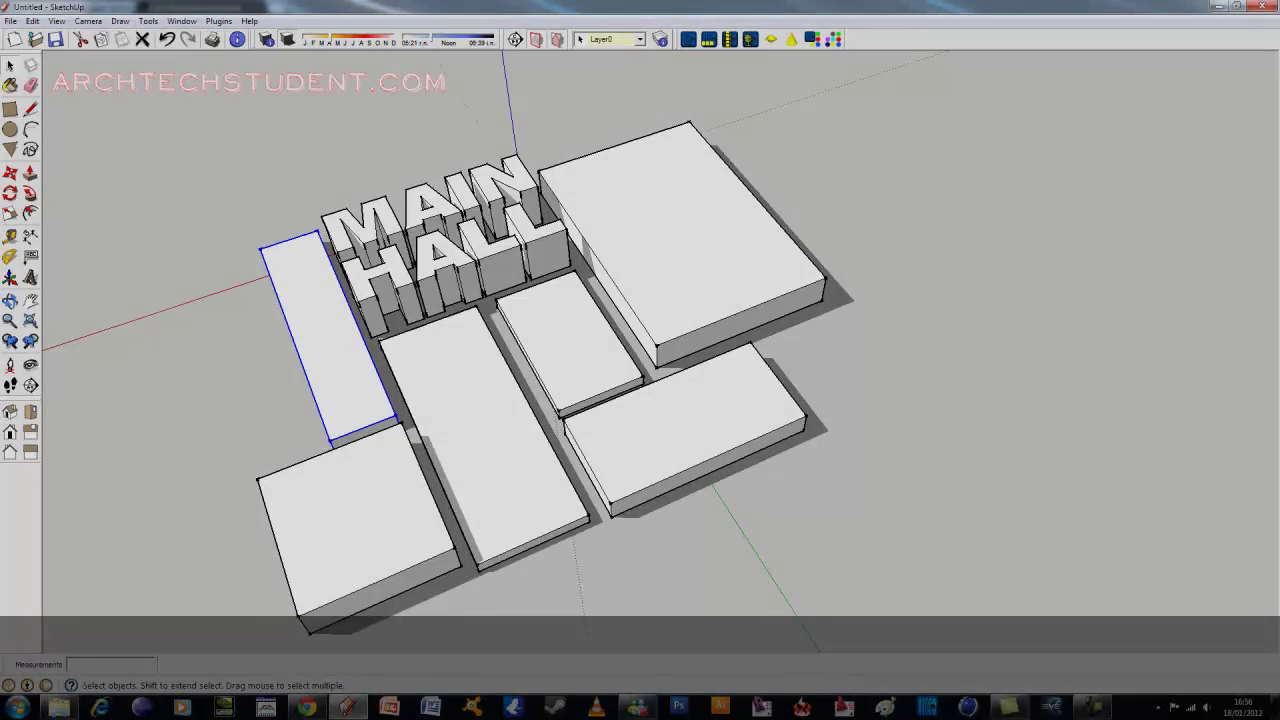
Create 3D text reading 'SPORTS ARENA' in the Swis721 BlkEx BT font, ready to place.
{"action": "left_click", "coordinate": [249, 132]}
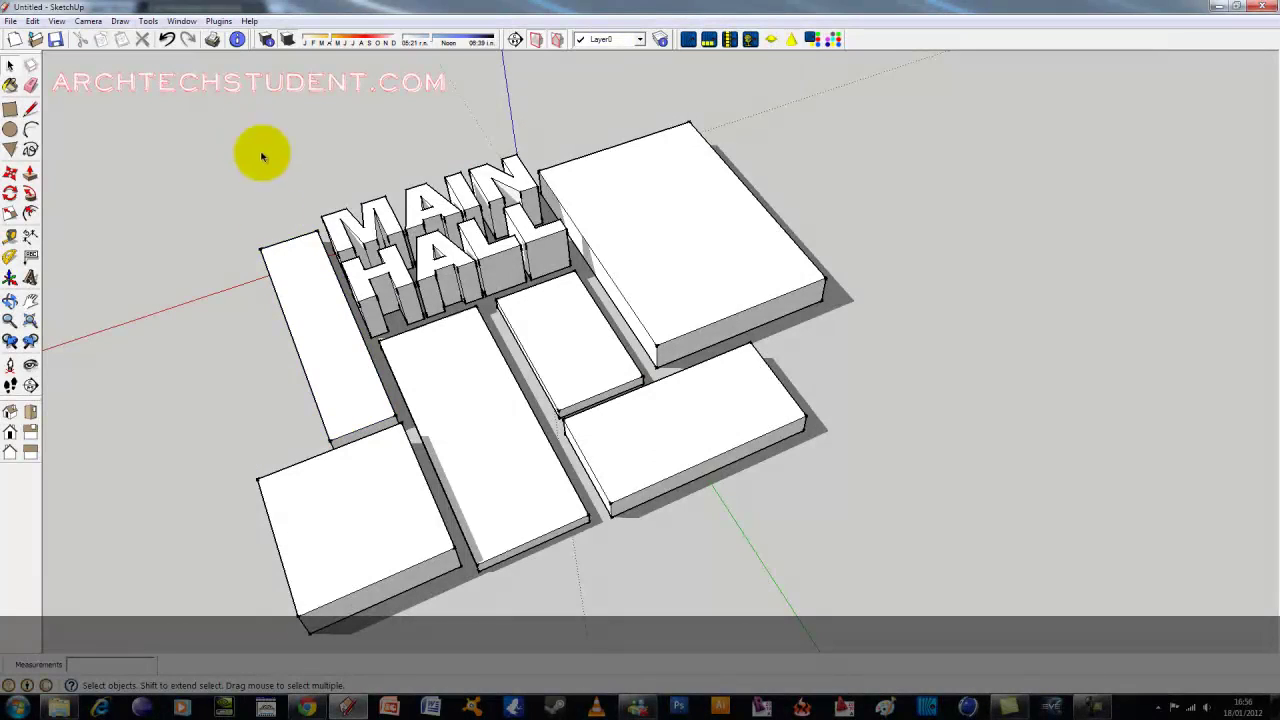
{"action": "left_click", "coordinate": [32, 279]}
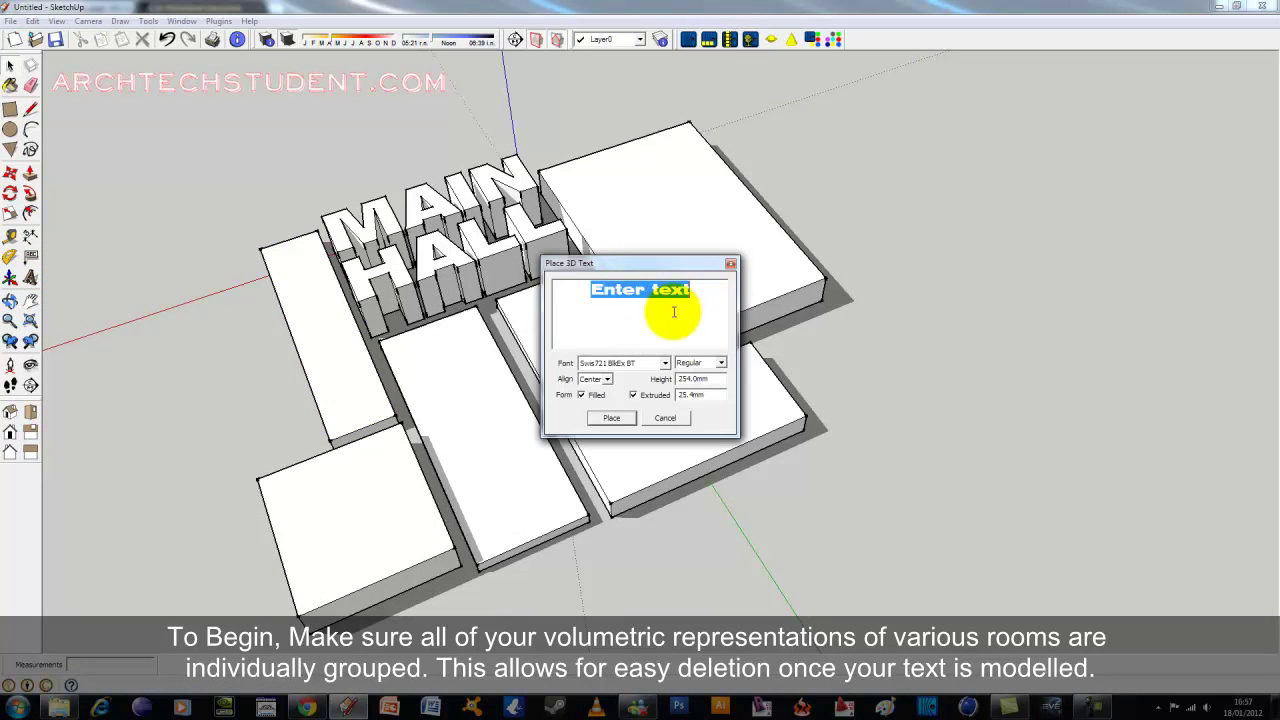
{"action": "left_click", "coordinate": [663, 364]}
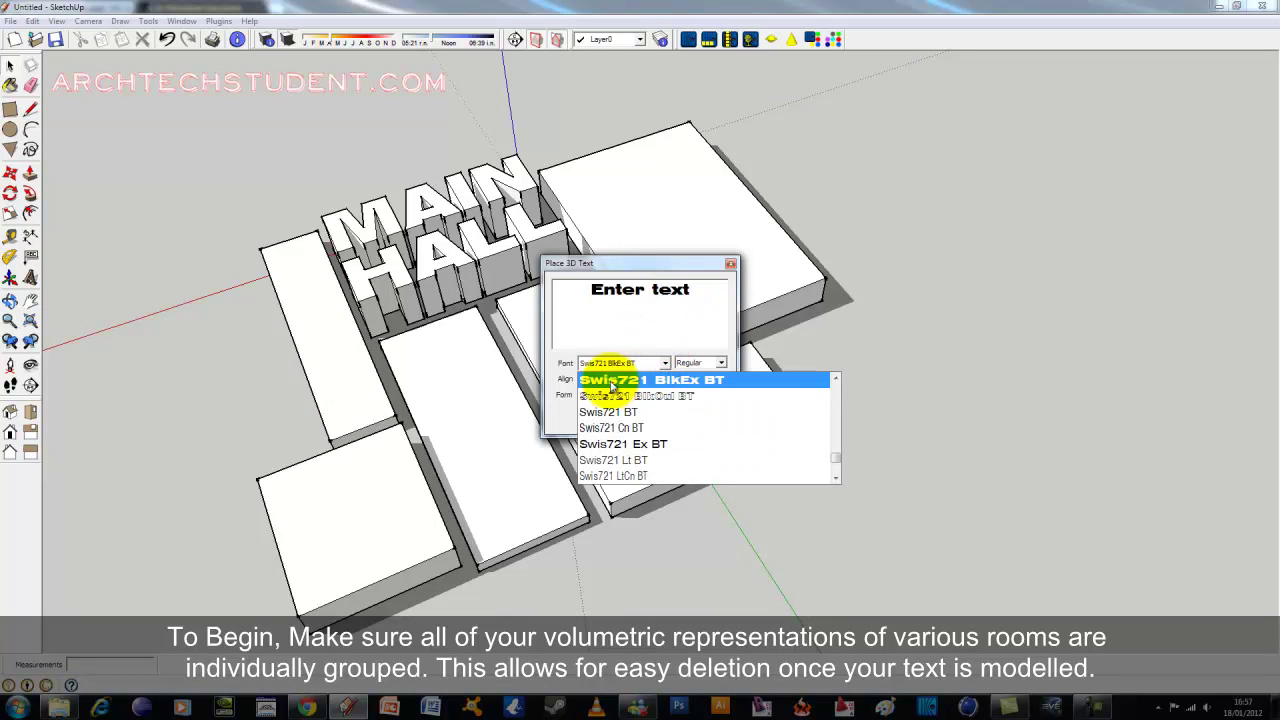
{"action": "left_click", "coordinate": [684, 330]}
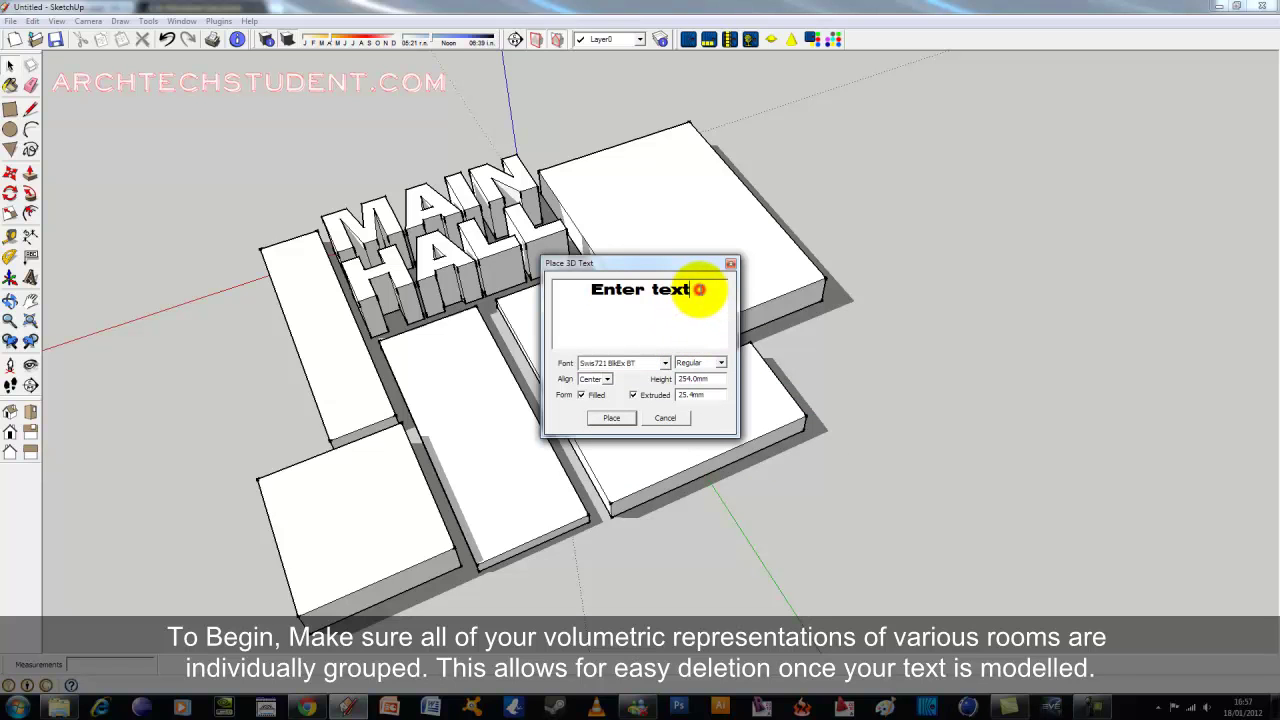
{"action": "left_click_drag", "start_coordinate": [699, 289], "coordinate": [594, 291]}
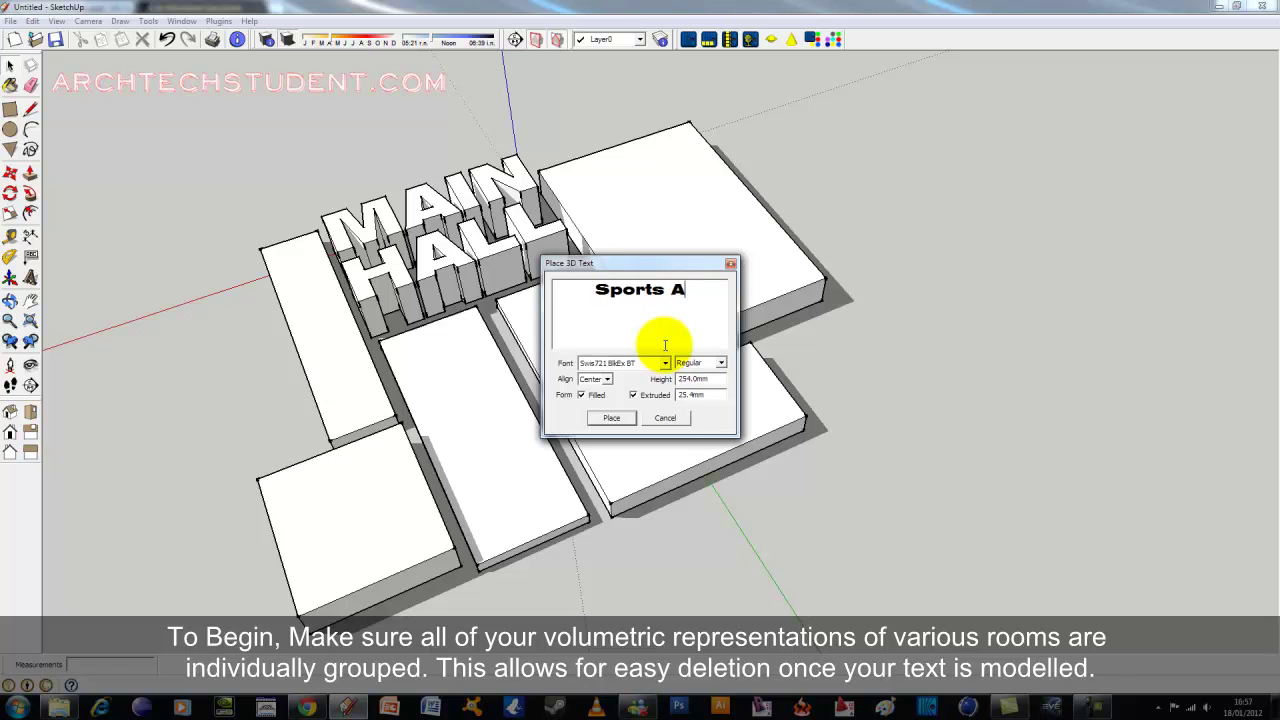
{"action": "key", "text": "BackSpace"}
{"action": "key", "text": "BackSpace"}
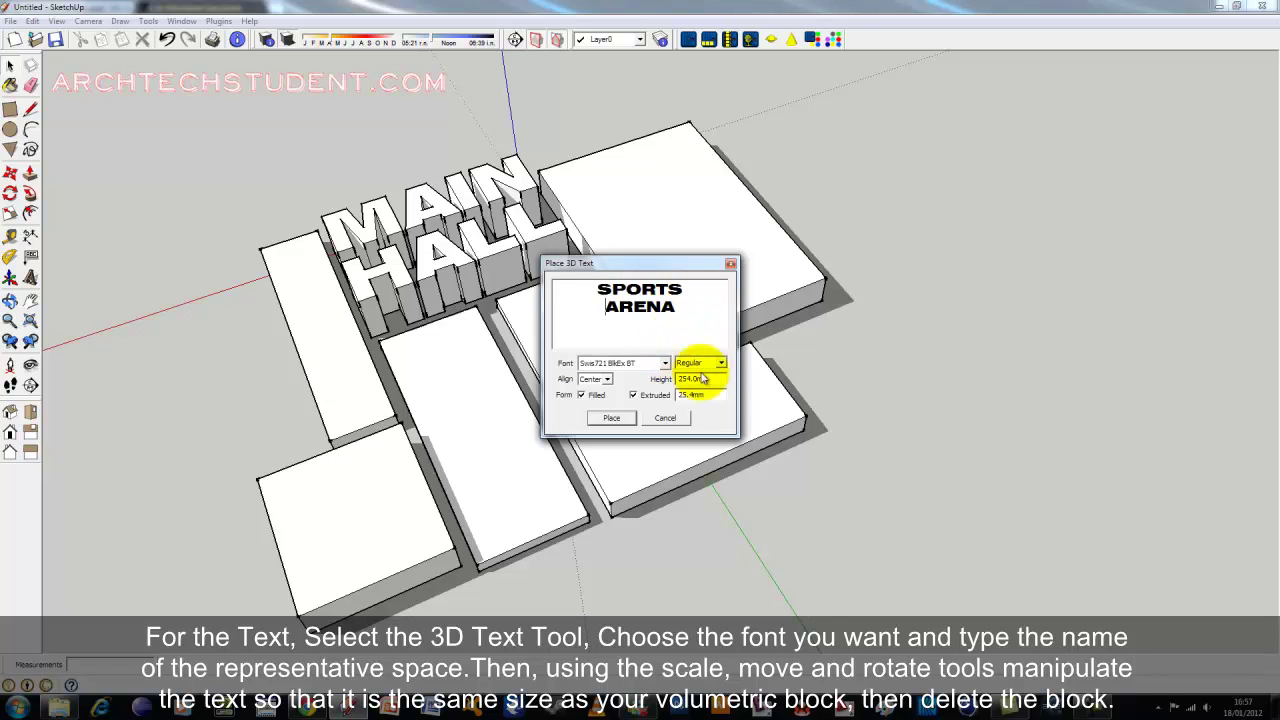
Place the SPORTS ARENA text and close in on the large block's corner.
{"action": "left_click", "coordinate": [611, 418]}
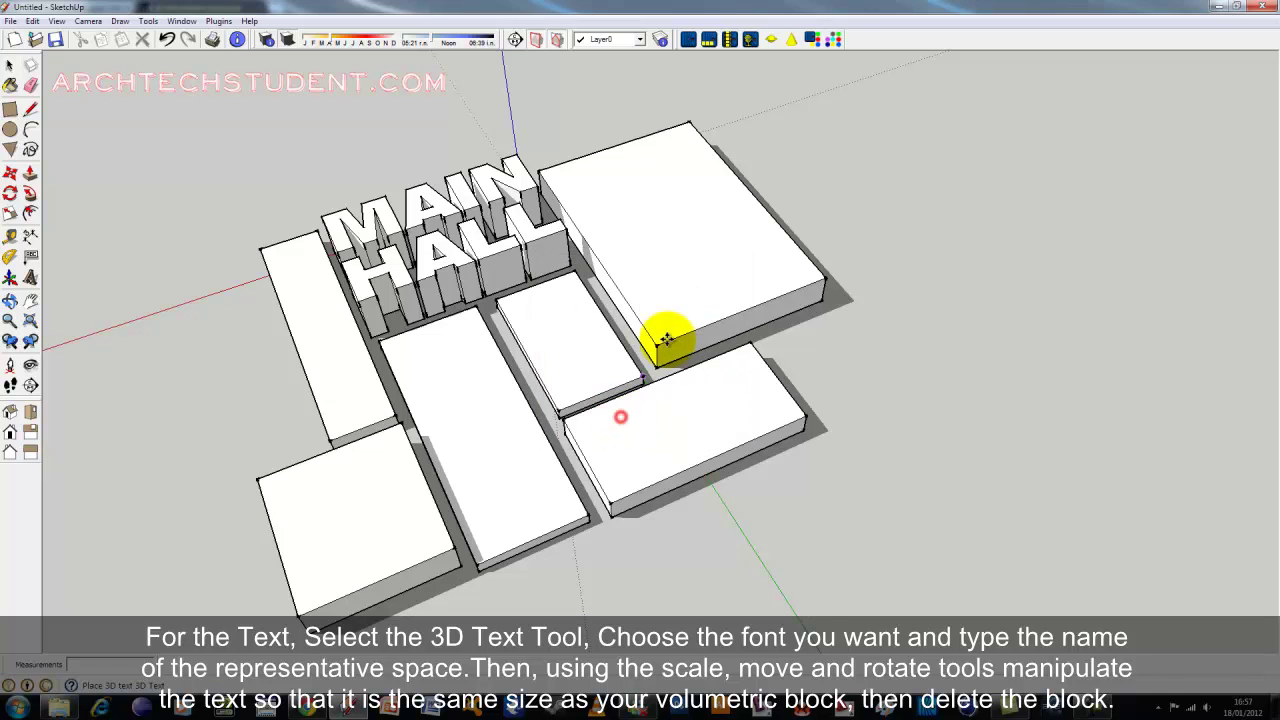
{"action": "scroll", "coordinate": [684, 90], "scroll_direction": "up", "scroll_amount": 2}
{"action": "scroll", "coordinate": [688, 108], "scroll_direction": "up", "scroll_amount": 2}
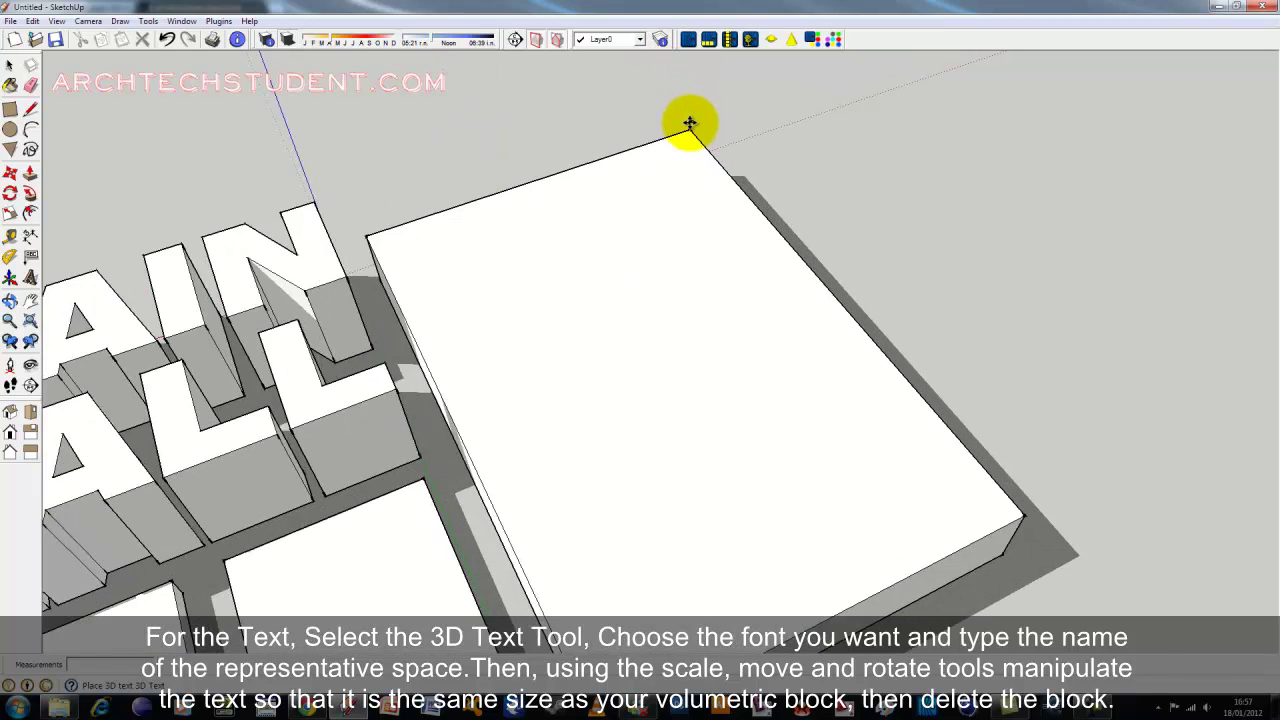
{"action": "scroll", "coordinate": [687, 120], "scroll_direction": "up", "scroll_amount": 2}
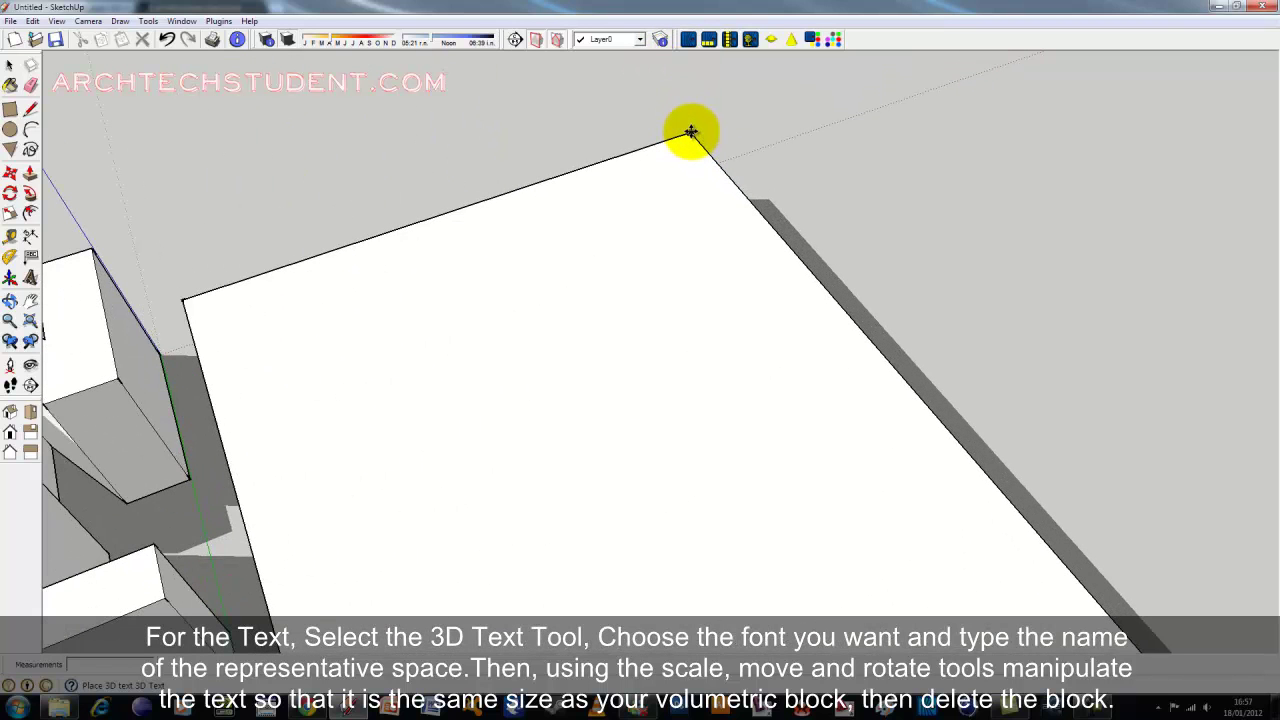
{"action": "scroll", "coordinate": [691, 131], "scroll_direction": "up", "scroll_amount": 2}
{"action": "mouse_move", "coordinate": [791, 114]}
{"action": "middle_mouse_down"}
{"action": "mouse_move", "coordinate": [551, 103]}
{"action": "mouse_move", "coordinate": [337, 49]}
{"action": "middle_mouse_up"}
{"action": "mouse_move", "coordinate": [833, 225]}
{"action": "middle_mouse_down"}
{"action": "mouse_move", "coordinate": [886, 177]}
{"action": "mouse_move", "coordinate": [849, 229]}
{"action": "middle_mouse_up"}
{"action": "scroll", "coordinate": [837, 220], "scroll_direction": "up", "scroll_amount": 2}
{"action": "scroll", "coordinate": [836, 220], "scroll_direction": "up", "scroll_amount": 2}
{"action": "scroll", "coordinate": [836, 220], "scroll_direction": "up", "scroll_amount": 3}
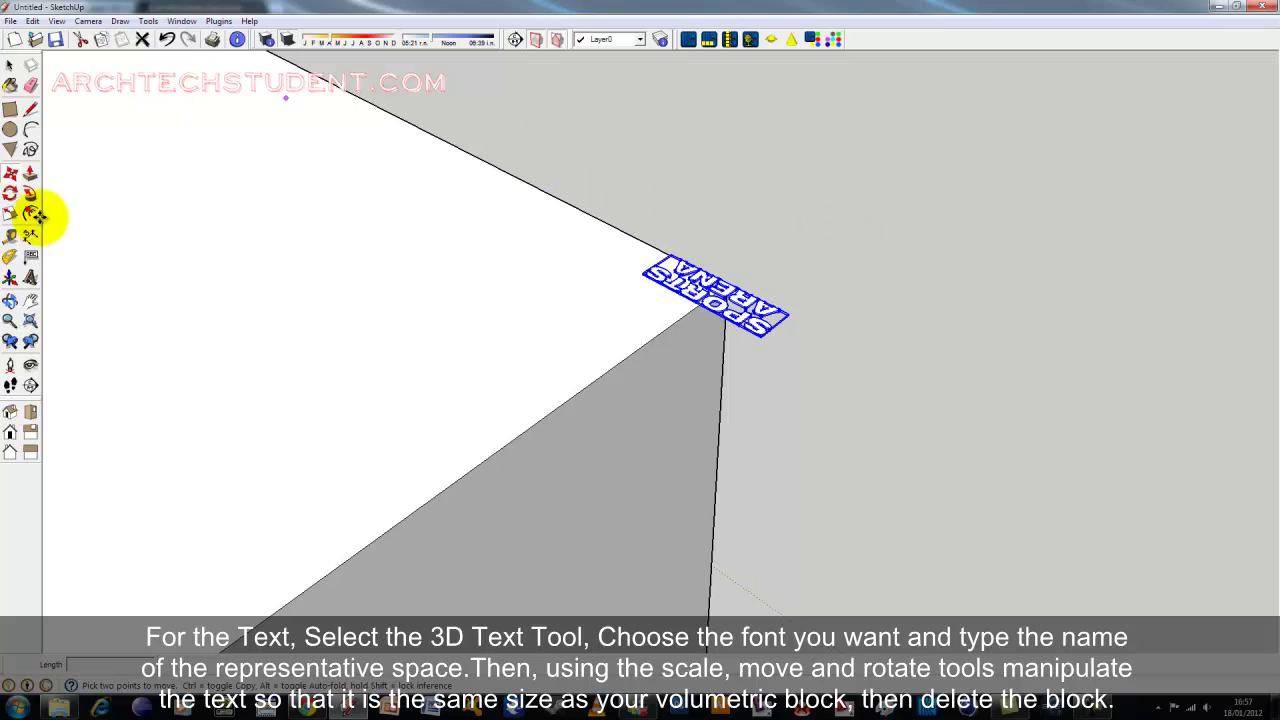
Rotate the SPORTS ARENA text 90 degrees about its corner.
{"action": "left_click", "coordinate": [12, 195]}
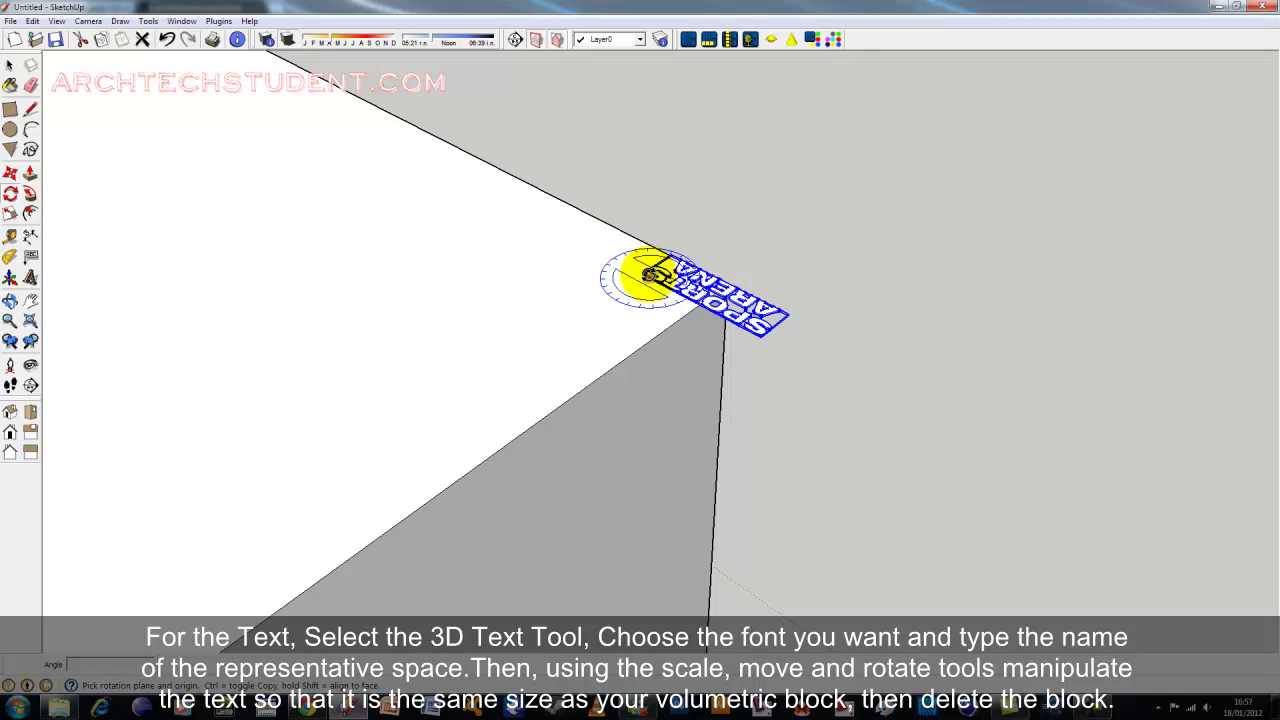
{"action": "left_click", "coordinate": [650, 275]}
{"action": "left_click", "coordinate": [760, 338]}
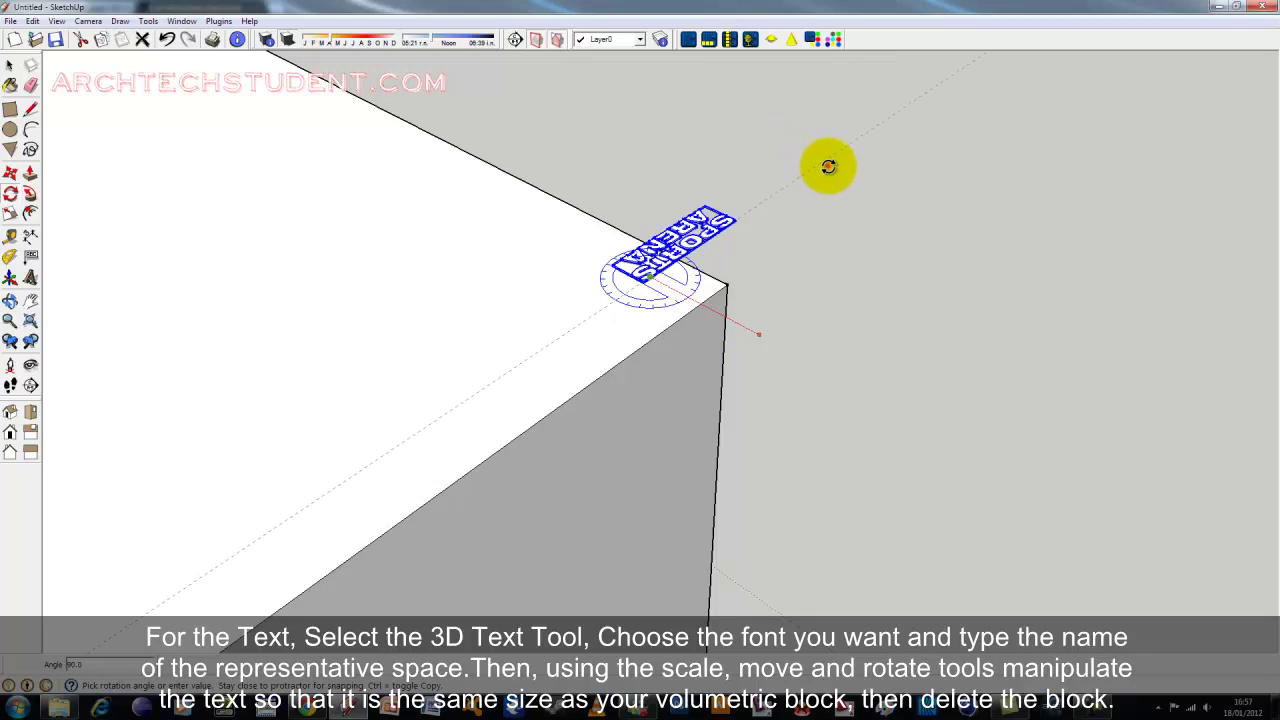
{"action": "left_click", "coordinate": [828, 166]}
{"action": "left_click", "coordinate": [10, 172]}
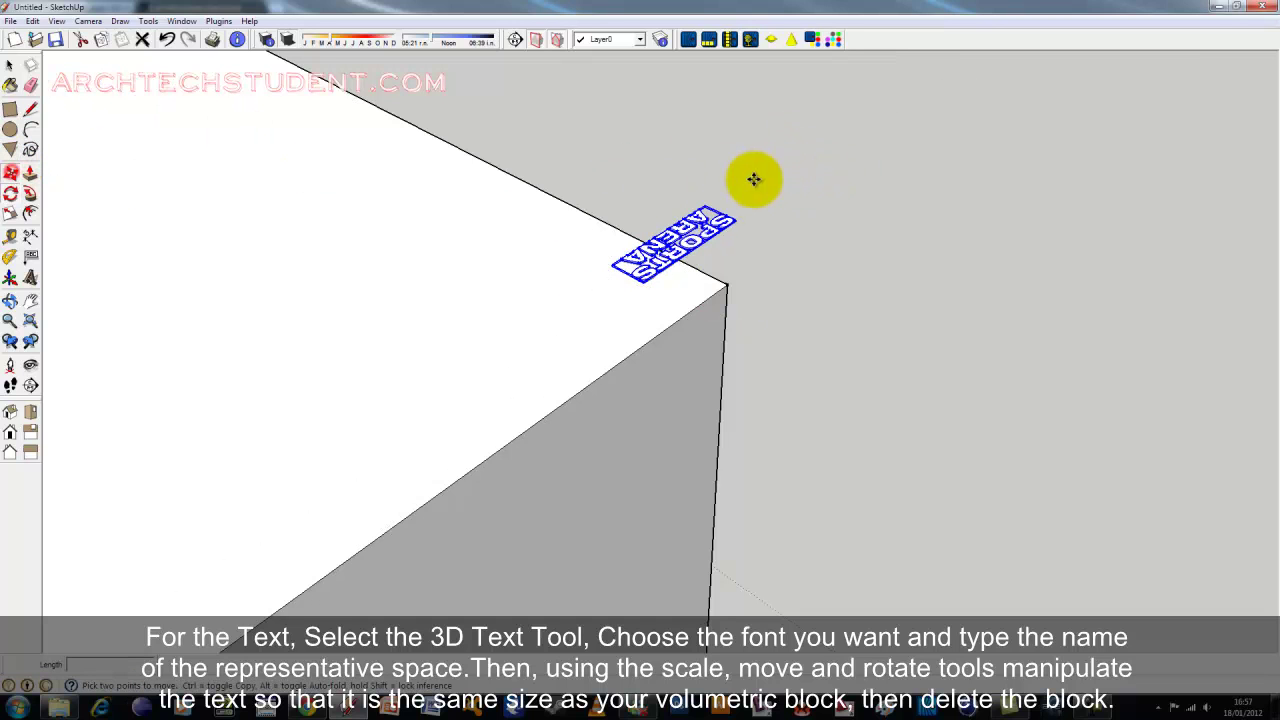
Move the SPORTS ARENA text onto the top corner of its massing block.
{"action": "scroll", "coordinate": [754, 179], "scroll_direction": "up", "scroll_amount": 5}
{"action": "scroll", "coordinate": [714, 240], "scroll_direction": "up", "scroll_amount": 3}
{"action": "scroll", "coordinate": [708, 274], "scroll_direction": "down", "scroll_amount": 4}
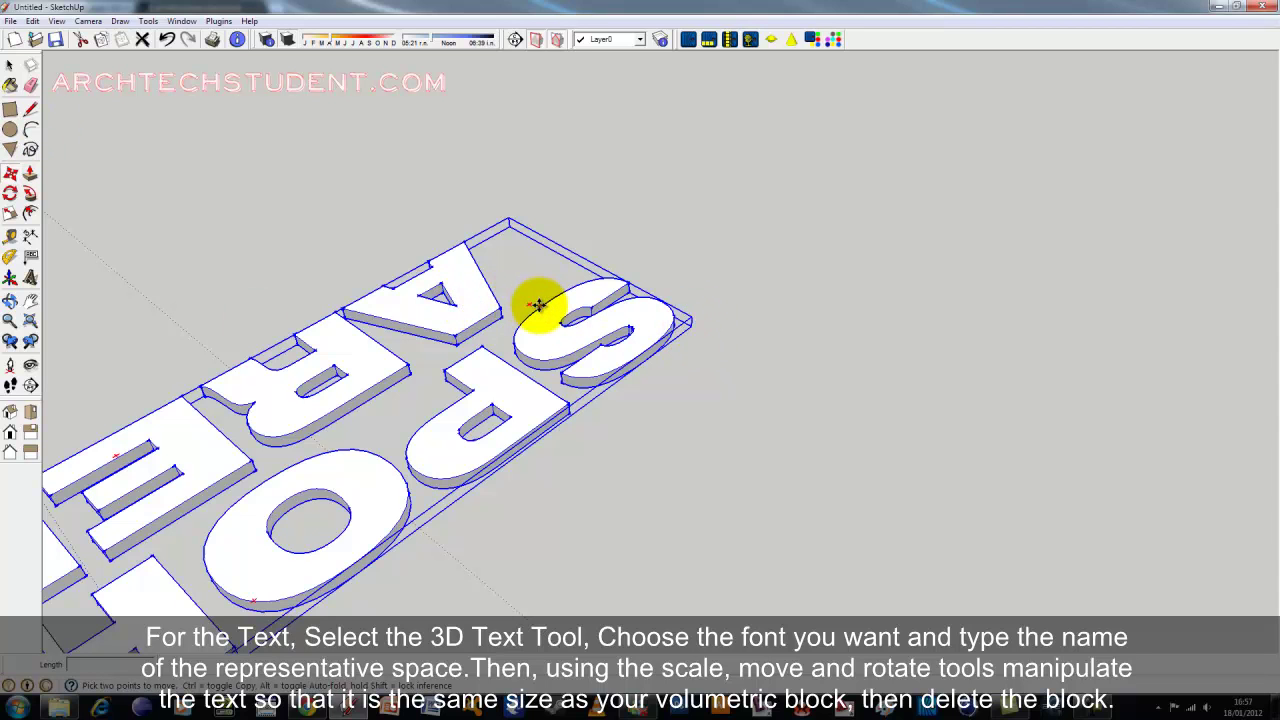
{"action": "left_click", "coordinate": [683, 322]}
{"action": "scroll", "coordinate": [651, 323], "scroll_direction": "down", "scroll_amount": 5}
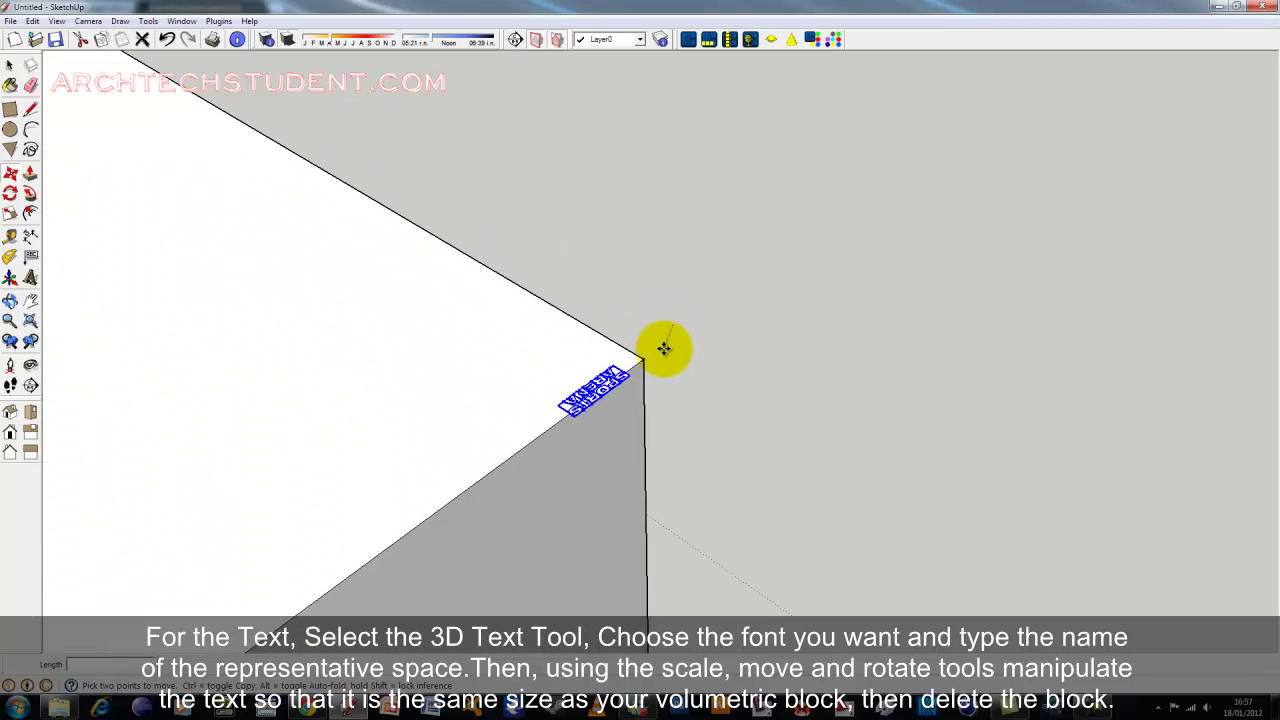
{"action": "left_click", "coordinate": [664, 348]}
{"action": "scroll", "coordinate": [663, 340], "scroll_direction": "up", "scroll_amount": 5}
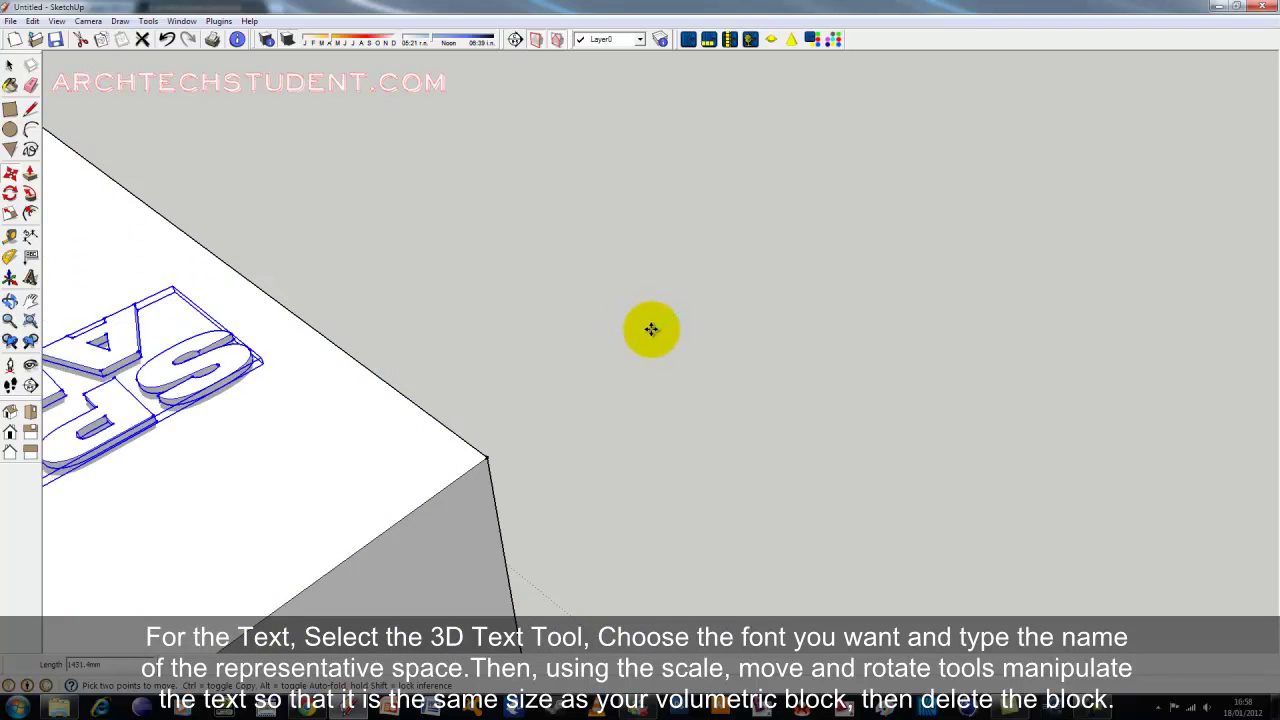
{"action": "scroll", "coordinate": [651, 329], "scroll_direction": "up", "scroll_amount": 2}
Pick the text up again and refine its snap onto the block corner.
{"action": "left_click", "coordinate": [614, 306]}
{"action": "scroll", "coordinate": [514, 257], "scroll_direction": "down", "scroll_amount": 5}
{"action": "scroll", "coordinate": [471, 286], "scroll_direction": "up", "scroll_amount": 2}
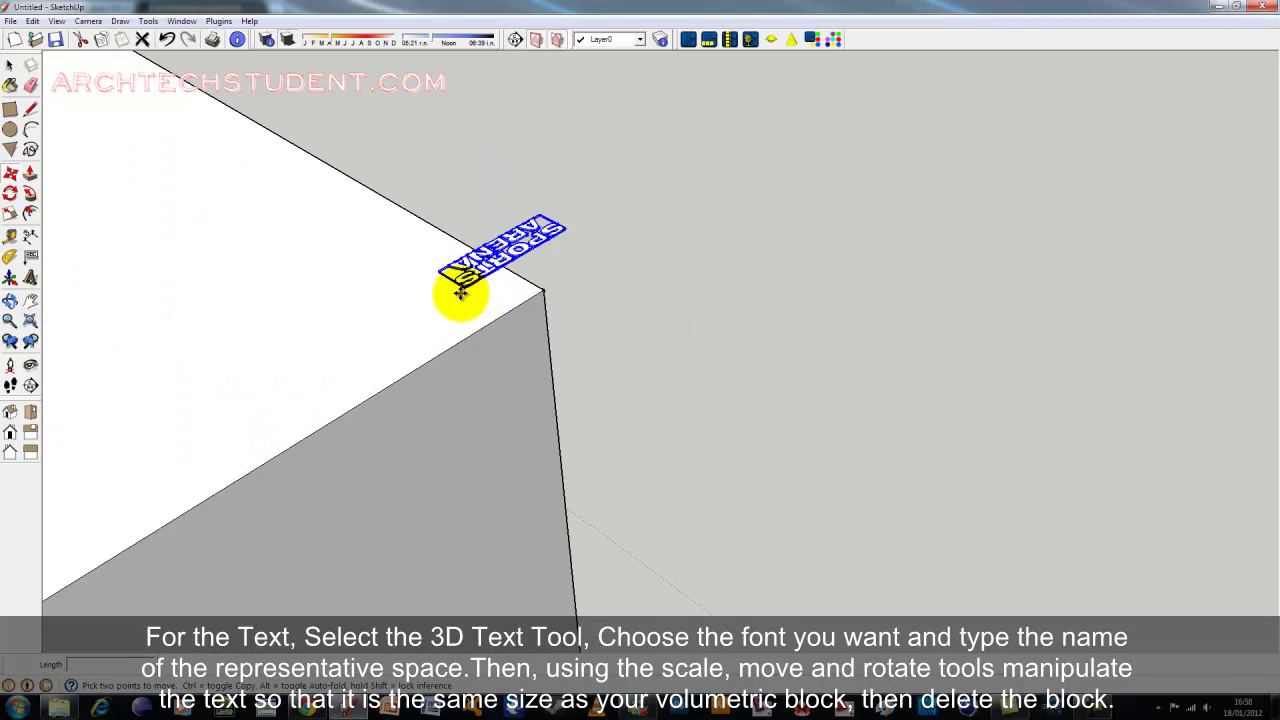
{"action": "scroll", "coordinate": [461, 291], "scroll_direction": "up", "scroll_amount": 2}
{"action": "scroll", "coordinate": [464, 289], "scroll_direction": "up", "scroll_amount": 3}
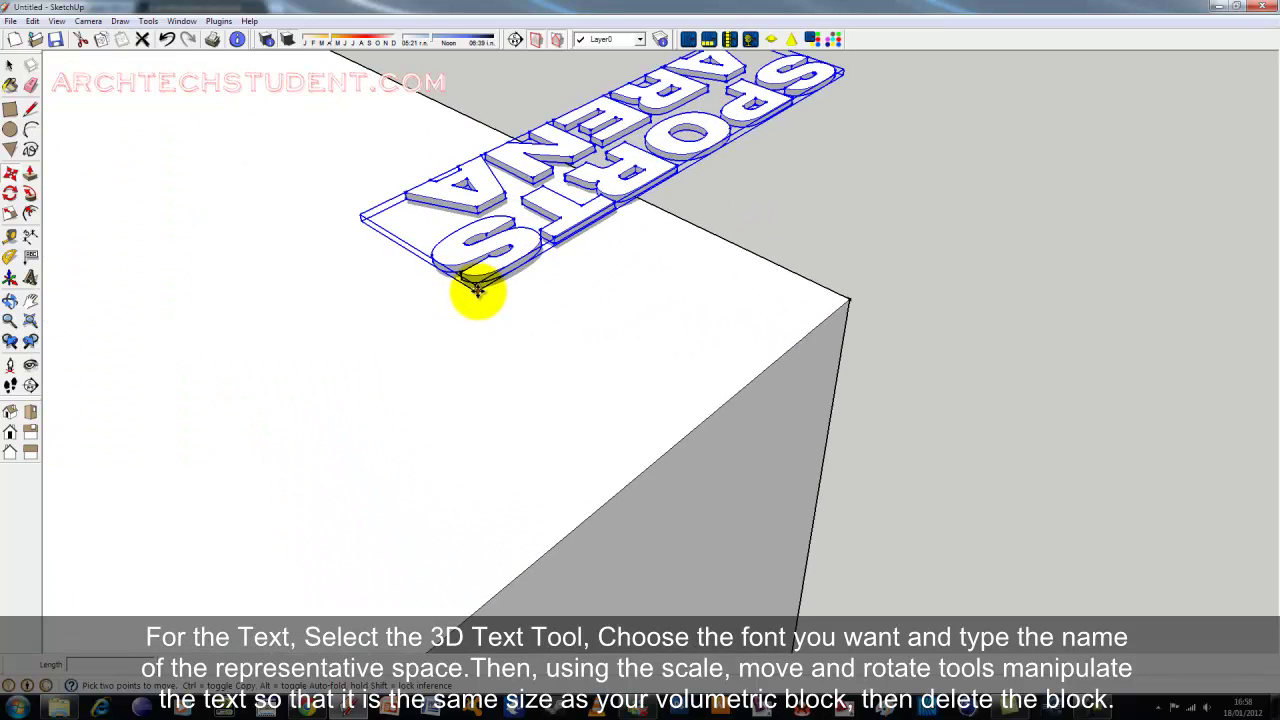
{"action": "scroll", "coordinate": [470, 290], "scroll_direction": "down", "scroll_amount": 3}
{"action": "scroll", "coordinate": [417, 286], "scroll_direction": "down", "scroll_amount": 2}
{"action": "scroll", "coordinate": [371, 274], "scroll_direction": "down", "scroll_amount": 2}
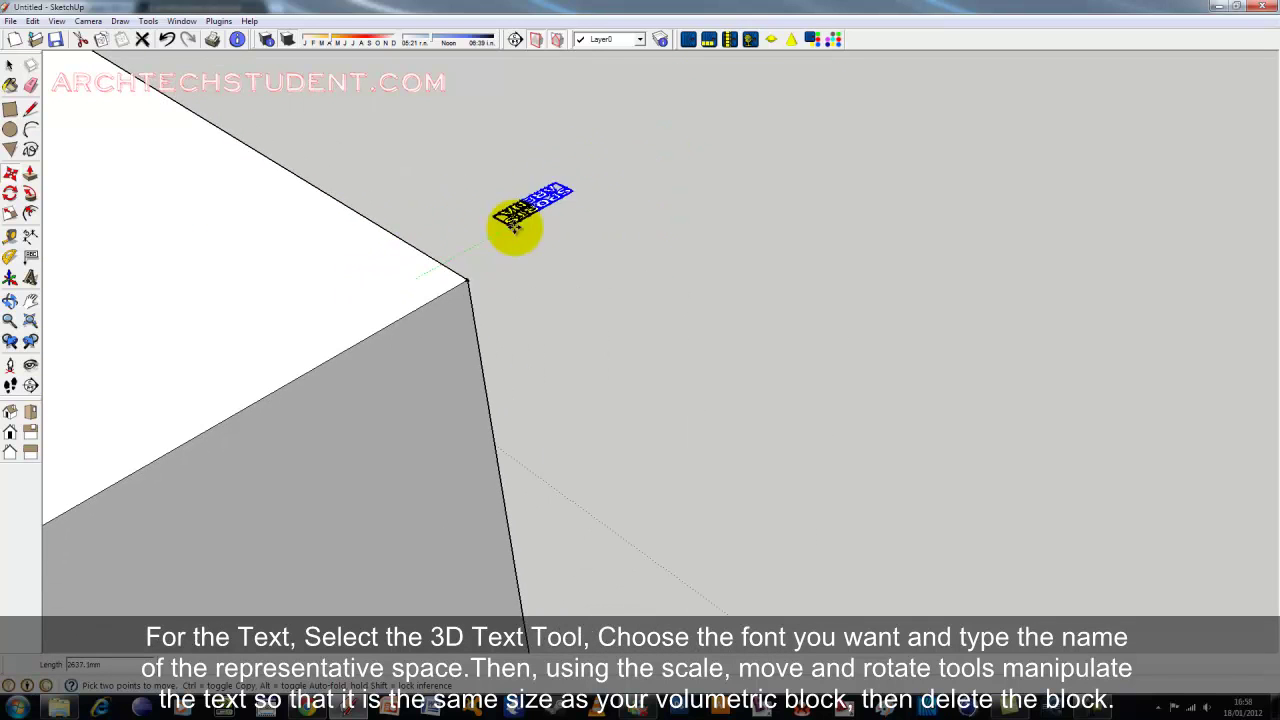
{"action": "scroll", "coordinate": [514, 223], "scroll_direction": "down", "scroll_amount": 1}
{"action": "scroll", "coordinate": [545, 215], "scroll_direction": "down", "scroll_amount": 3}
{"action": "scroll", "coordinate": [534, 220], "scroll_direction": "down", "scroll_amount": 2}
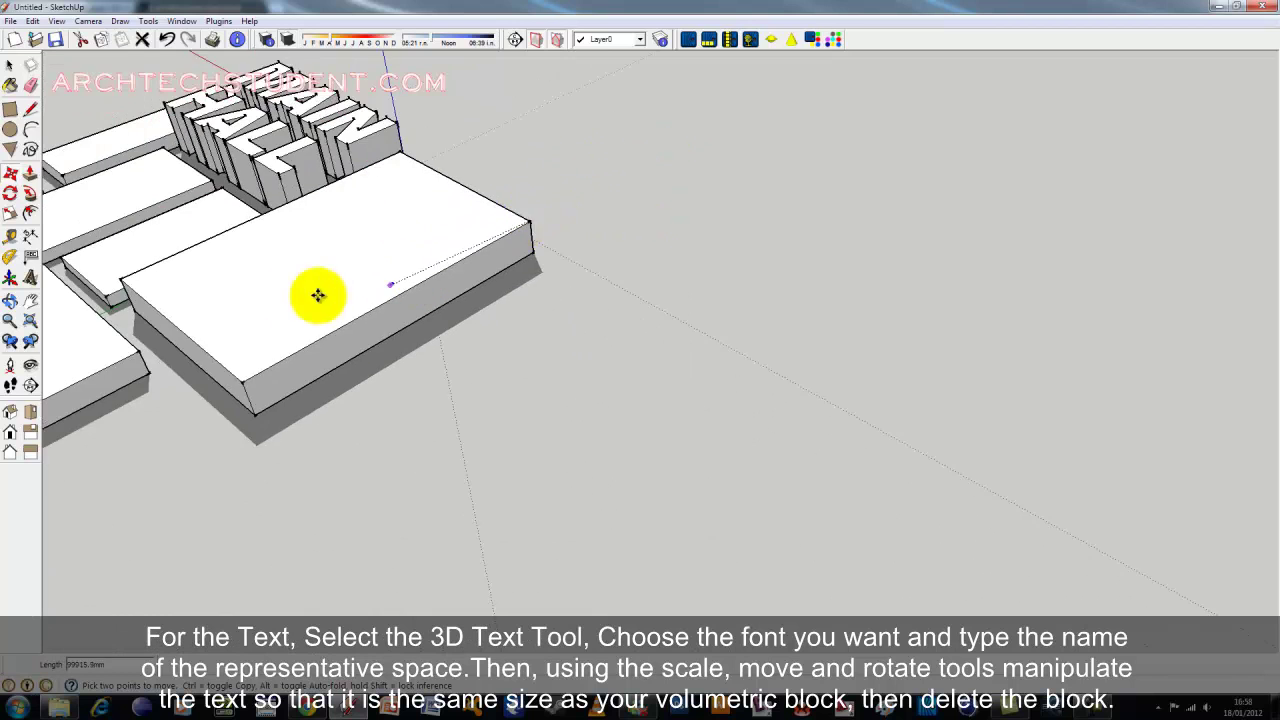
{"action": "scroll", "coordinate": [317, 291], "scroll_direction": "up", "scroll_amount": 2}
{"action": "scroll", "coordinate": [250, 394], "scroll_direction": "up", "scroll_amount": 2}
{"action": "scroll", "coordinate": [272, 408], "scroll_direction": "up", "scroll_amount": 2}
{"action": "scroll", "coordinate": [280, 425], "scroll_direction": "up", "scroll_amount": 1}
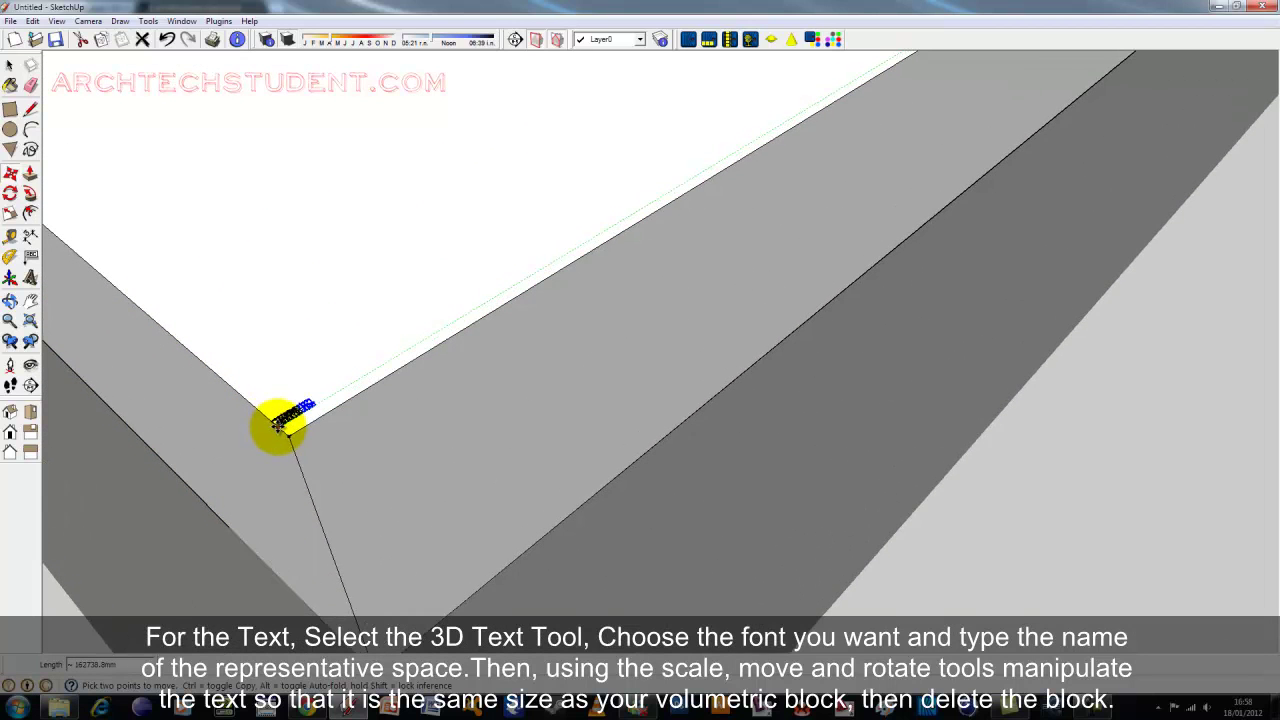
{"action": "scroll", "coordinate": [298, 430], "scroll_direction": "down", "scroll_amount": 2}
Scale the SPORTS ARENA text up from its corner to reach the block's front edge.
{"action": "left_click", "coordinate": [305, 410]}
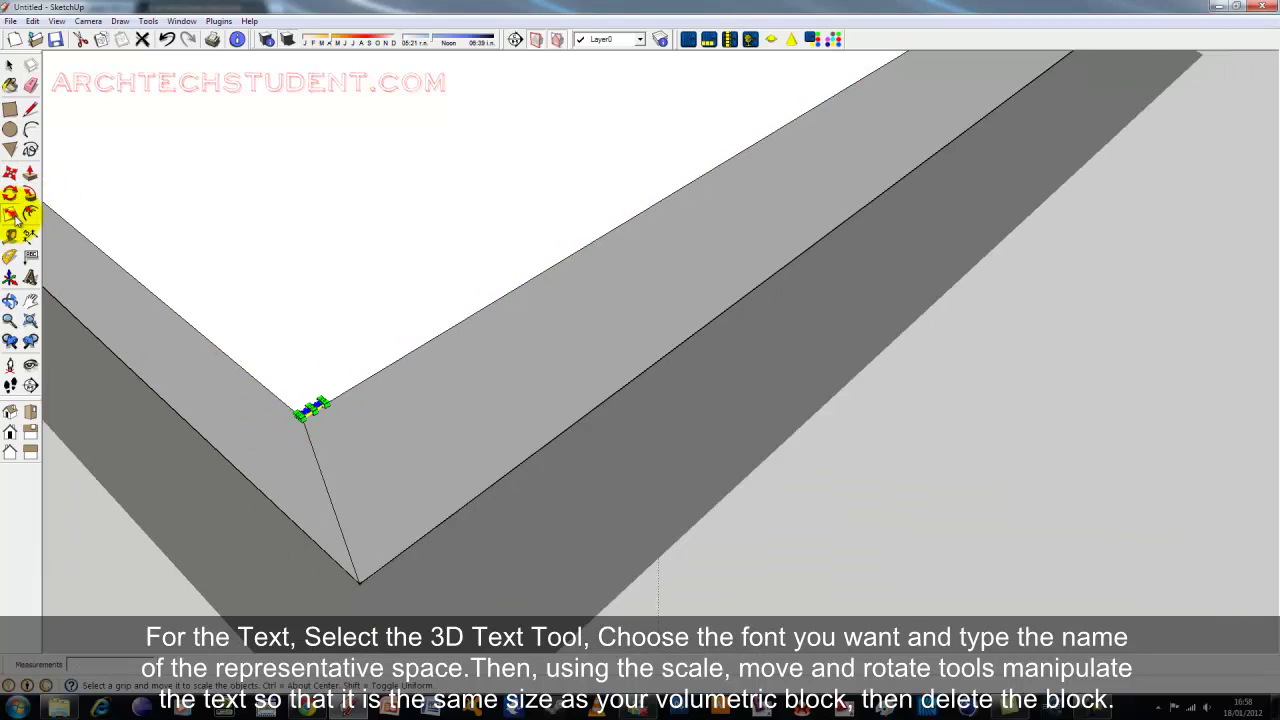
{"action": "scroll", "coordinate": [312, 392], "scroll_direction": "up", "scroll_amount": 2}
{"action": "scroll", "coordinate": [322, 405], "scroll_direction": "up", "scroll_amount": 1}
{"action": "left_click_drag", "start_coordinate": [333, 418], "coordinate": [426, 193]}
{"action": "scroll", "coordinate": [394, 251], "scroll_direction": "down", "scroll_amount": 3}
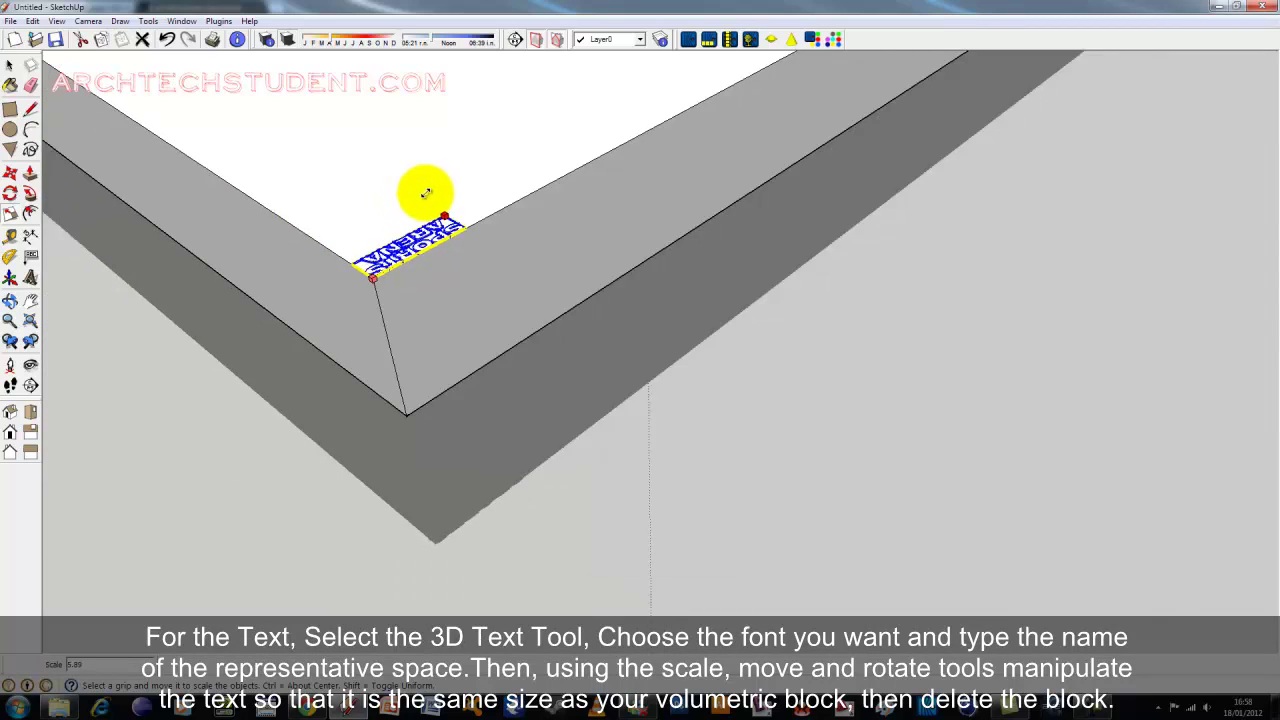
{"action": "scroll", "coordinate": [426, 193], "scroll_direction": "down", "scroll_amount": 3}
{"action": "scroll", "coordinate": [429, 190], "scroll_direction": "down", "scroll_amount": 2}
{"action": "mouse_move", "coordinate": [429, 194]}
{"action": "middle_mouse_down"}
{"action": "mouse_move", "coordinate": [663, 277]}
{"action": "mouse_move", "coordinate": [933, 263]}
{"action": "middle_mouse_up"}
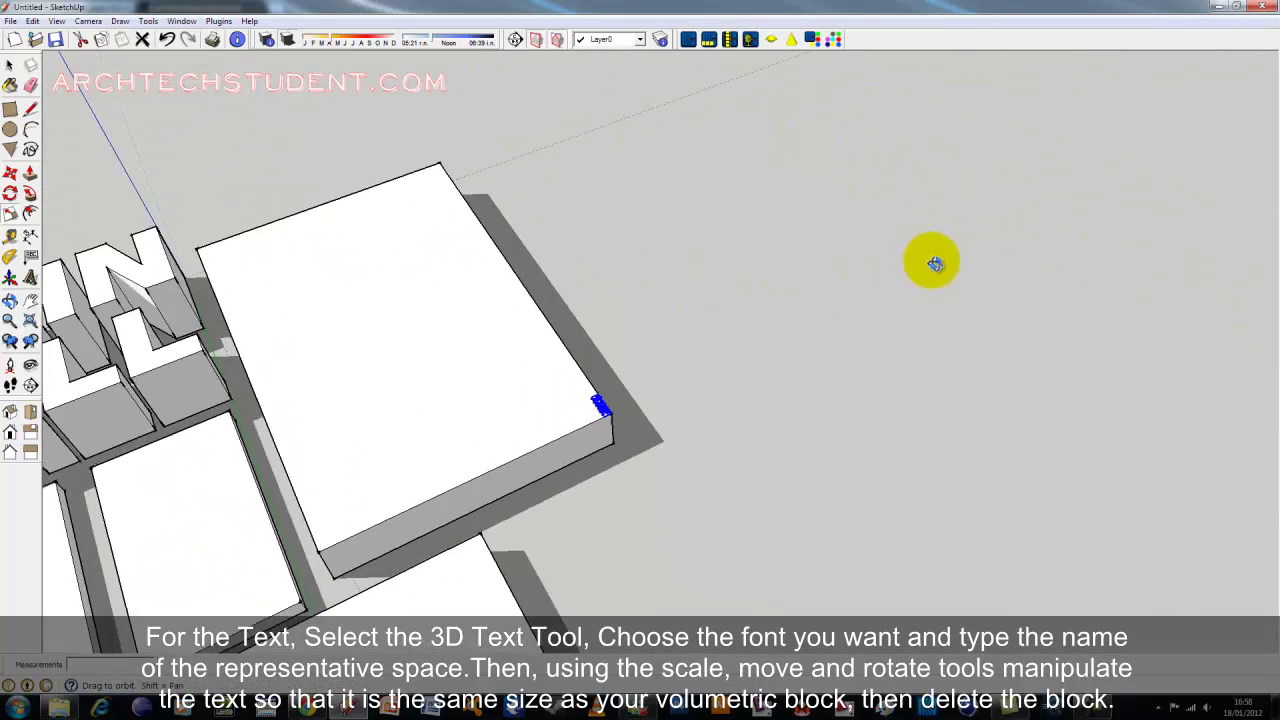
{"action": "mouse_move", "coordinate": [300, 449]}
{"action": "left_mouse_down"}
{"action": "mouse_move", "coordinate": [251, 386]}
{"action": "mouse_move", "coordinate": [278, 283]}
{"action": "left_mouse_up"}
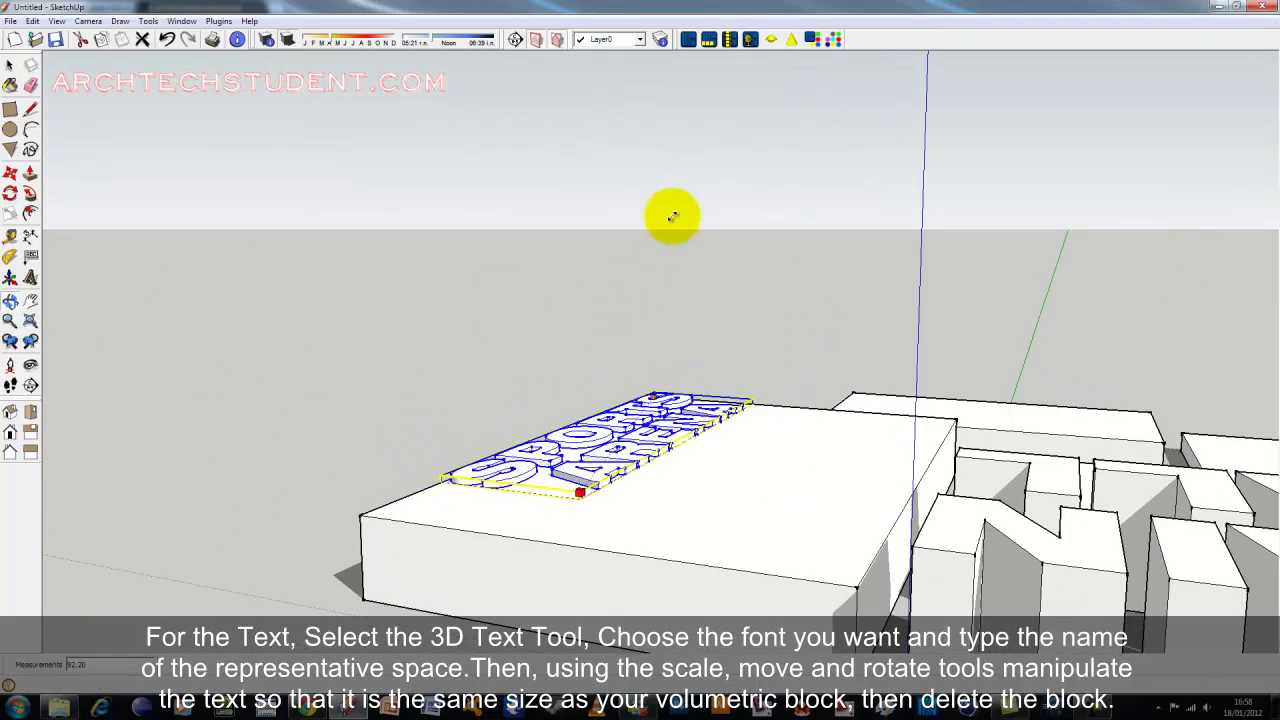
{"action": "left_click_drag", "start_coordinate": [580, 492], "coordinate": [561, 536]}
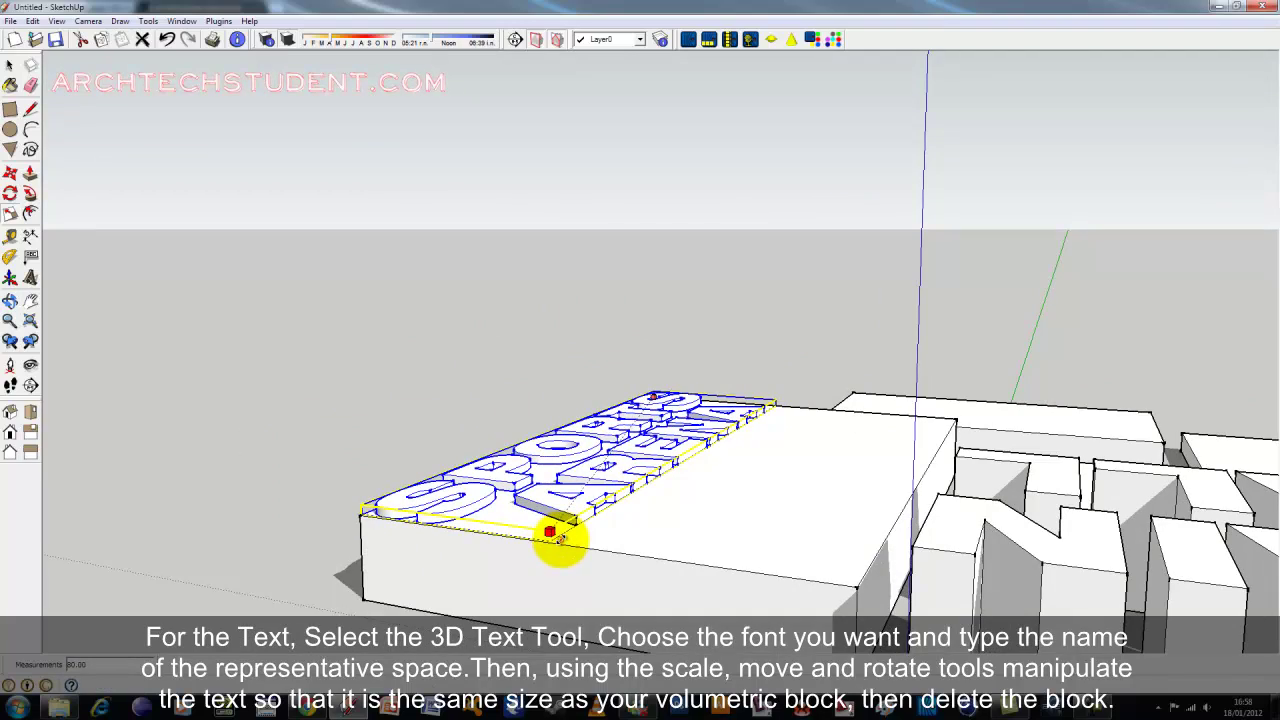
{"action": "middle_click_drag", "start_coordinate": [550, 531], "coordinate": [355, 600]}
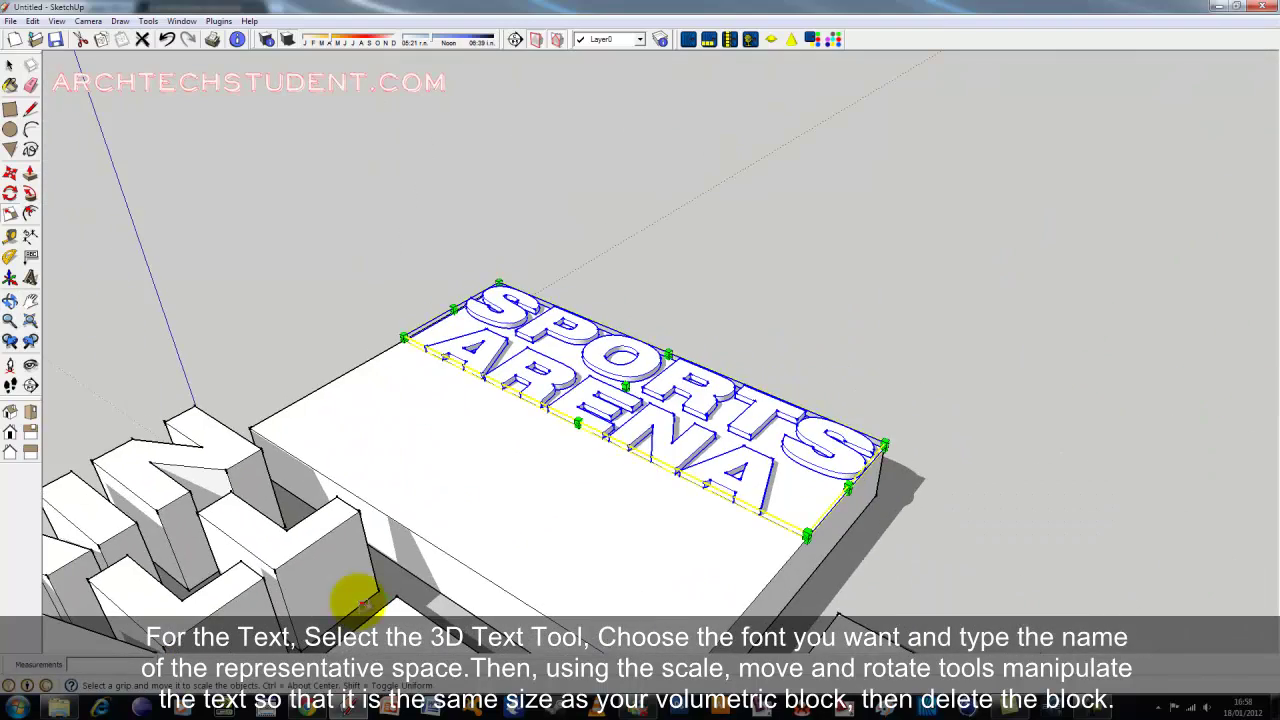
Enlarge the SPORTS ARENA text about 2.31 times to cover the block's top.
{"action": "scroll", "coordinate": [571, 386], "scroll_direction": "up", "scroll_amount": 3}
{"action": "scroll", "coordinate": [580, 449], "scroll_direction": "up", "scroll_amount": 3}
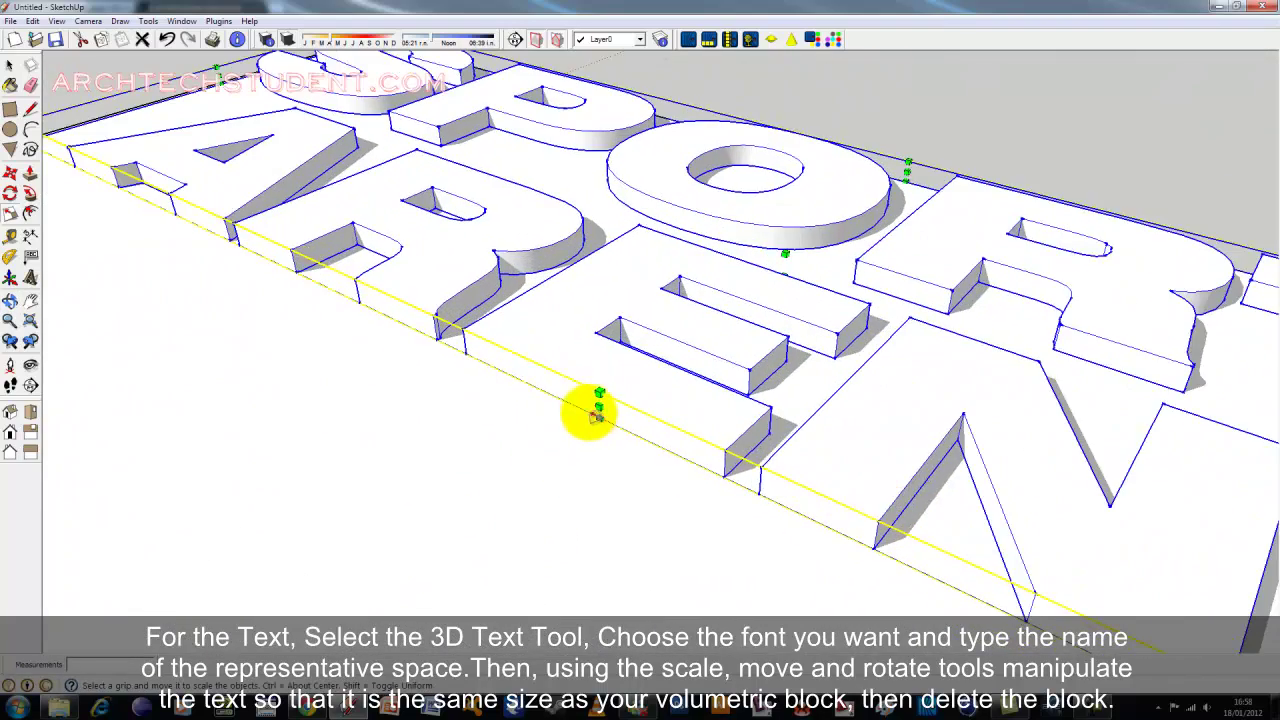
{"action": "scroll", "coordinate": [600, 405], "scroll_direction": "down", "scroll_amount": 2}
{"action": "scroll", "coordinate": [543, 437], "scroll_direction": "down", "scroll_amount": 2}
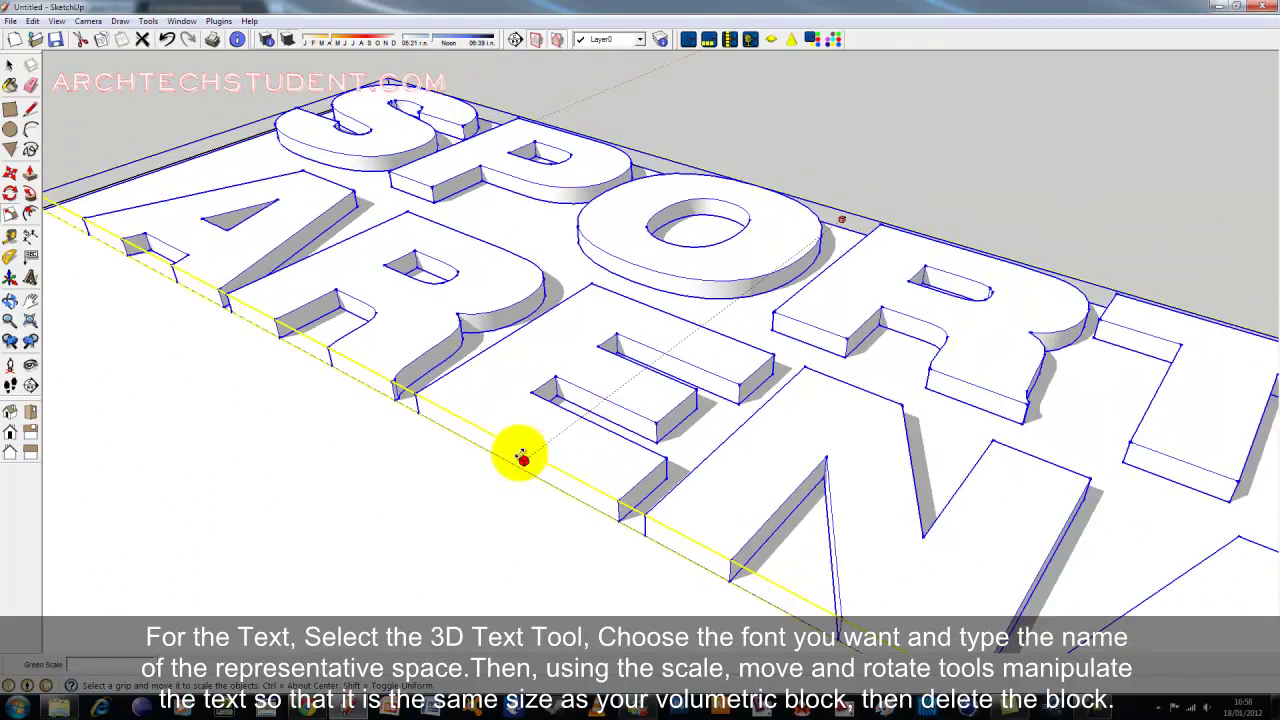
{"action": "scroll", "coordinate": [514, 449], "scroll_direction": "down", "scroll_amount": 3}
{"action": "scroll", "coordinate": [514, 443], "scroll_direction": "down", "scroll_amount": 2}
{"action": "left_click_drag", "start_coordinate": [530, 442], "coordinate": [420, 552]}
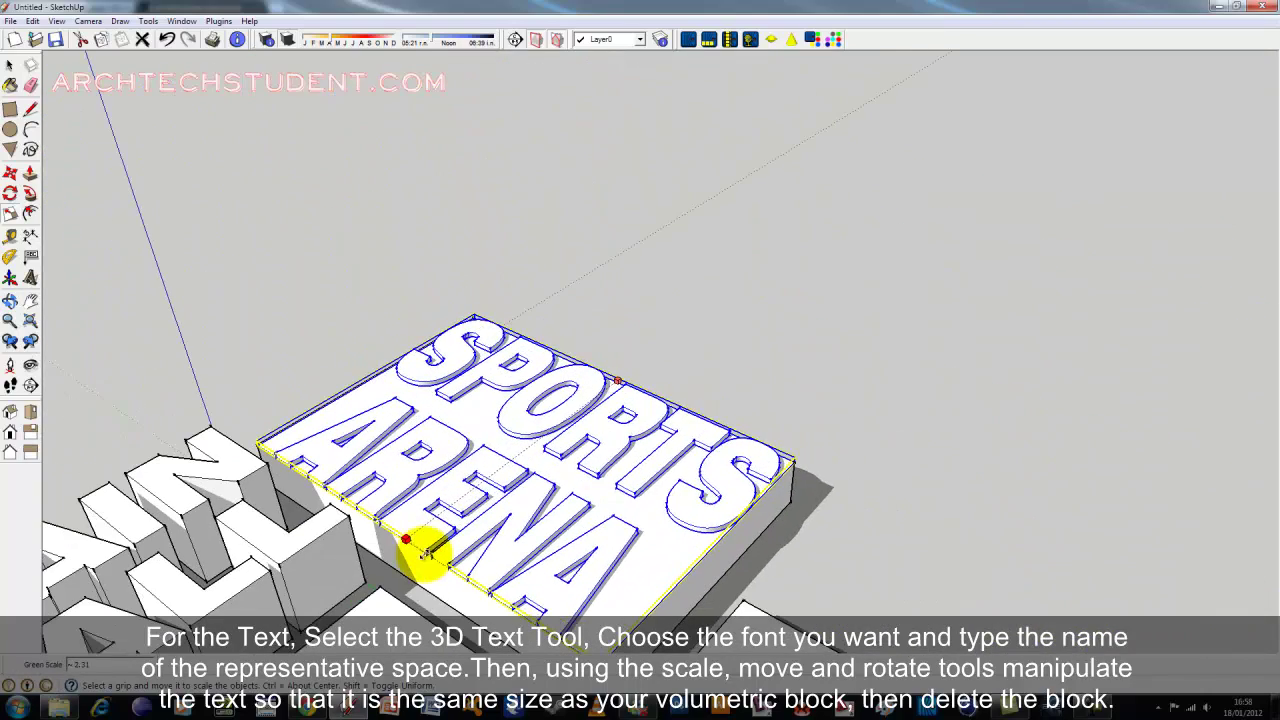
{"action": "mouse_move", "coordinate": [586, 529]}
{"action": "middle_mouse_down"}
{"action": "mouse_move", "coordinate": [470, 398]}
{"action": "mouse_move", "coordinate": [337, 380]}
{"action": "middle_mouse_up"}
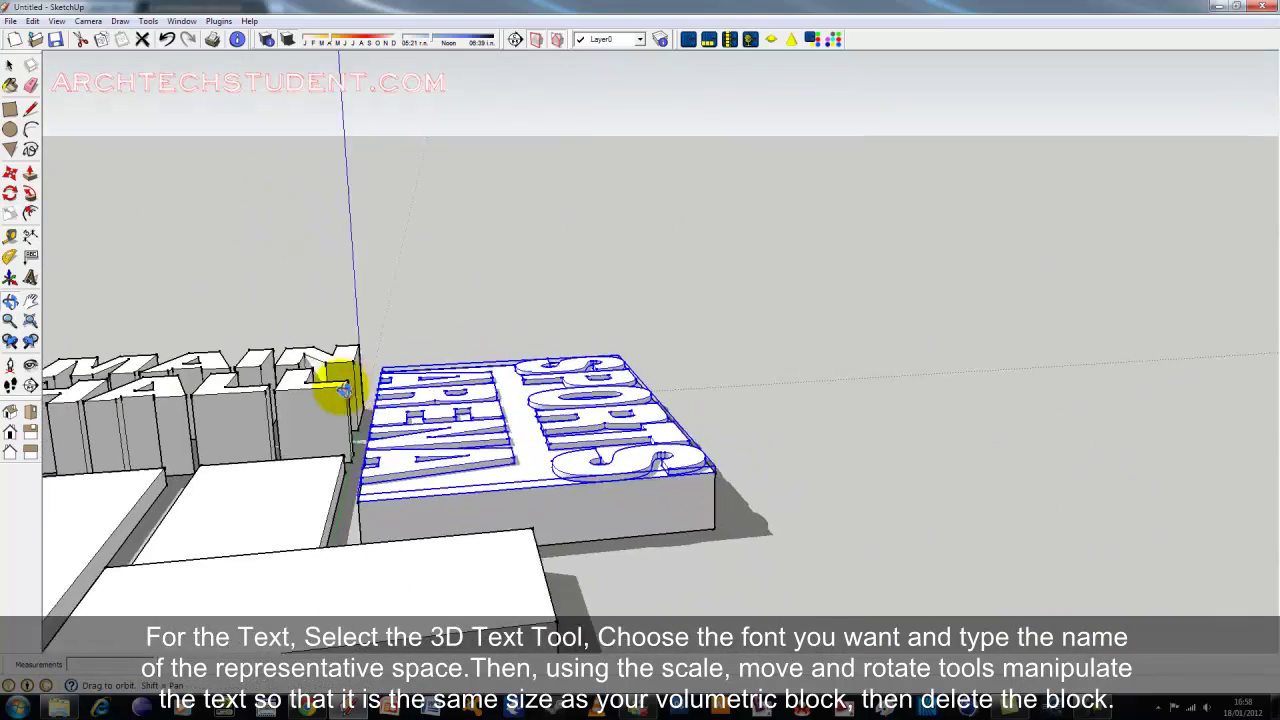
{"action": "scroll", "coordinate": [600, 520], "scroll_direction": "up", "scroll_amount": 2}
{"action": "scroll", "coordinate": [508, 480], "scroll_direction": "up", "scroll_amount": 2}
{"action": "scroll", "coordinate": [487, 478], "scroll_direction": "up", "scroll_amount": 3}
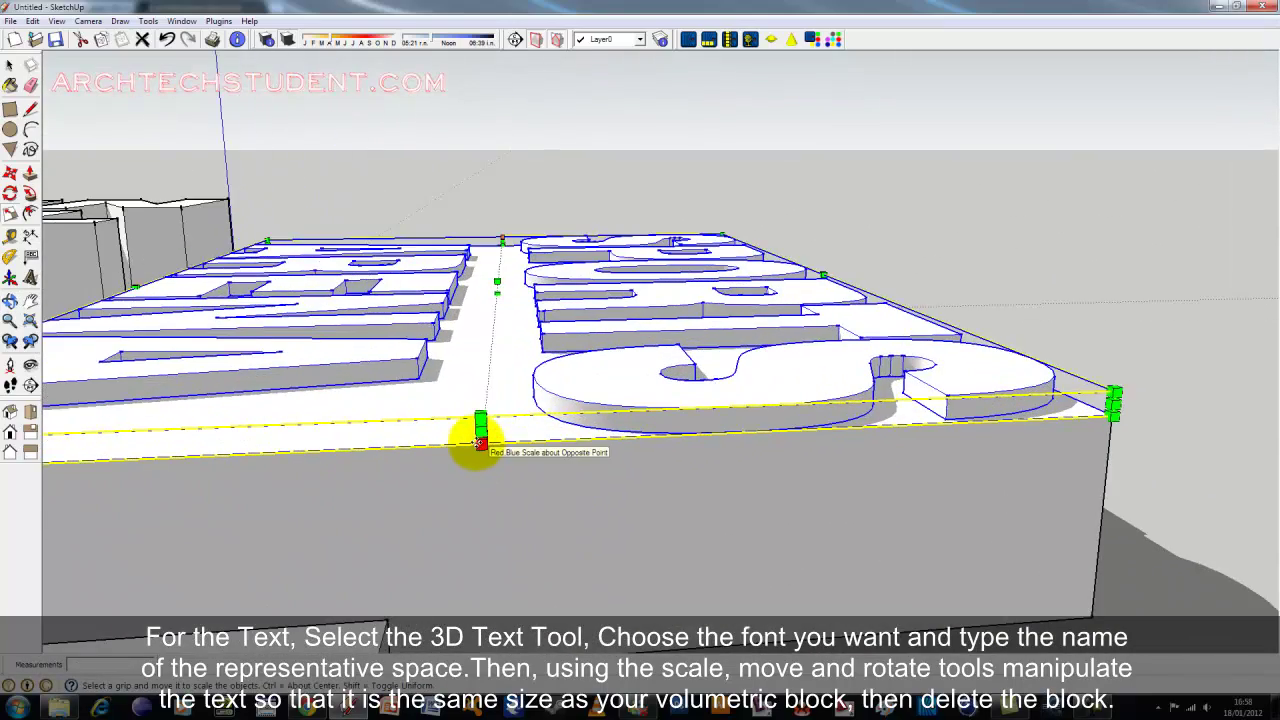
Adjust the text's letter height, stretching it taller and then flattening it.
{"action": "left_click_drag", "start_coordinate": [480, 444], "coordinate": [486, 523]}
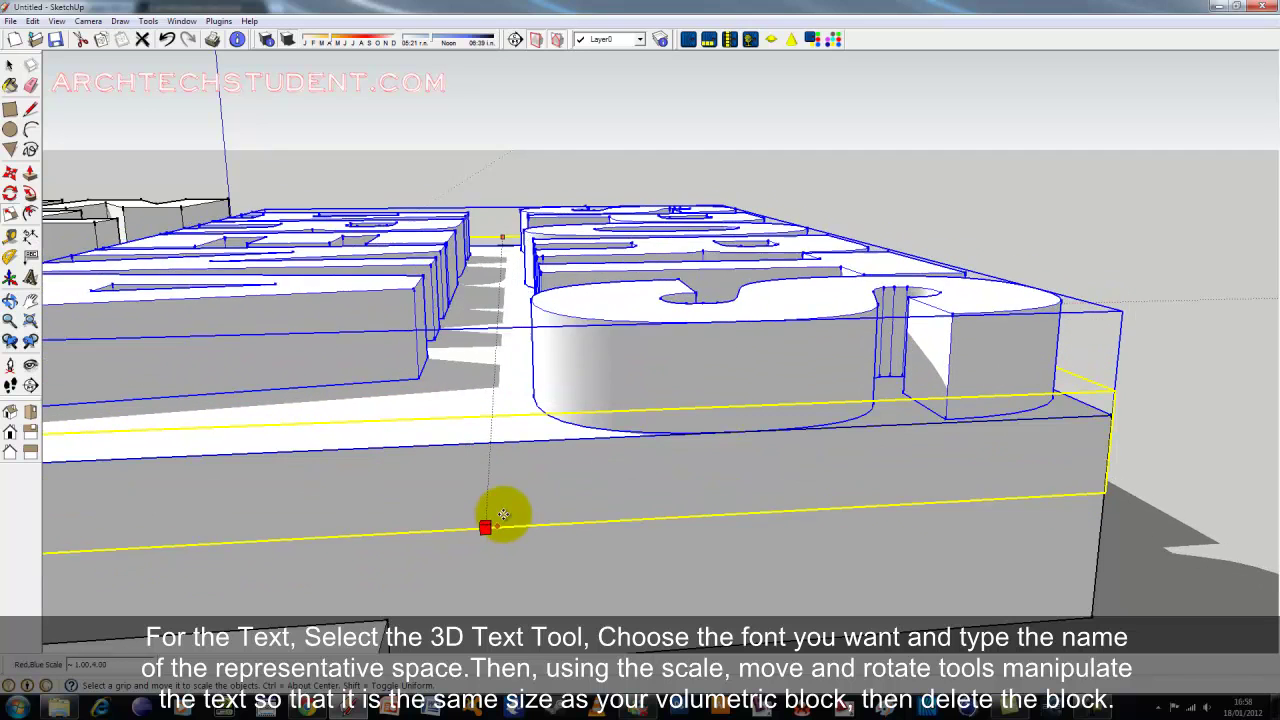
{"action": "key", "text": "Escape"}
{"action": "mouse_move", "coordinate": [565, 518]}
{"action": "middle_mouse_down"}
{"action": "mouse_move", "coordinate": [557, 457]}
{"action": "mouse_move", "coordinate": [523, 420]}
{"action": "middle_mouse_up"}
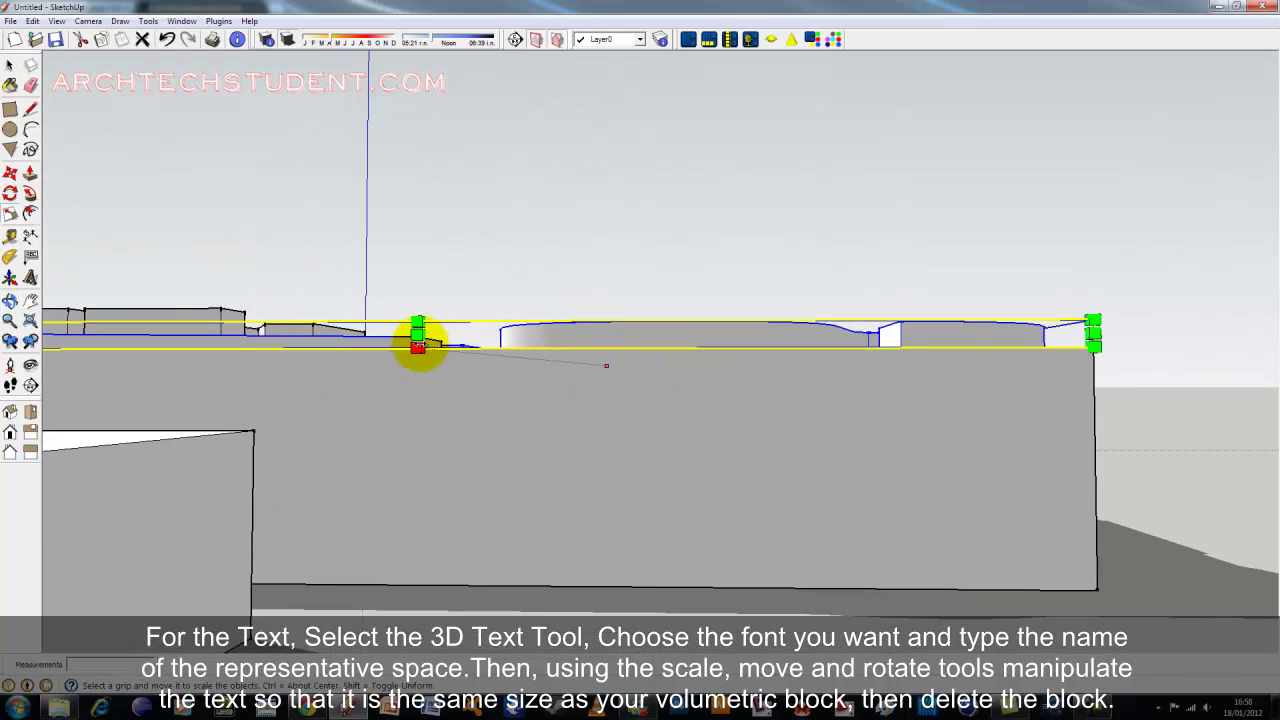
{"action": "mouse_move", "coordinate": [420, 349]}
{"action": "left_mouse_down"}
{"action": "mouse_move", "coordinate": [420, 523]}
{"action": "mouse_move", "coordinate": [457, 377]}
{"action": "mouse_move", "coordinate": [428, 343]}
{"action": "mouse_move", "coordinate": [423, 288]}
{"action": "mouse_move", "coordinate": [445, 215]}
{"action": "mouse_move", "coordinate": [452, 345]}
{"action": "mouse_move", "coordinate": [414, 494]}
{"action": "mouse_move", "coordinate": [420, 590]}
{"action": "left_mouse_up"}
{"action": "mouse_move", "coordinate": [420, 590]}
{"action": "middle_mouse_down"}
{"action": "mouse_move", "coordinate": [557, 514]}
{"action": "mouse_move", "coordinate": [563, 557]}
{"action": "mouse_move", "coordinate": [449, 360]}
{"action": "middle_mouse_up"}
{"action": "scroll", "coordinate": [447, 363], "scroll_direction": "down", "scroll_amount": 2}
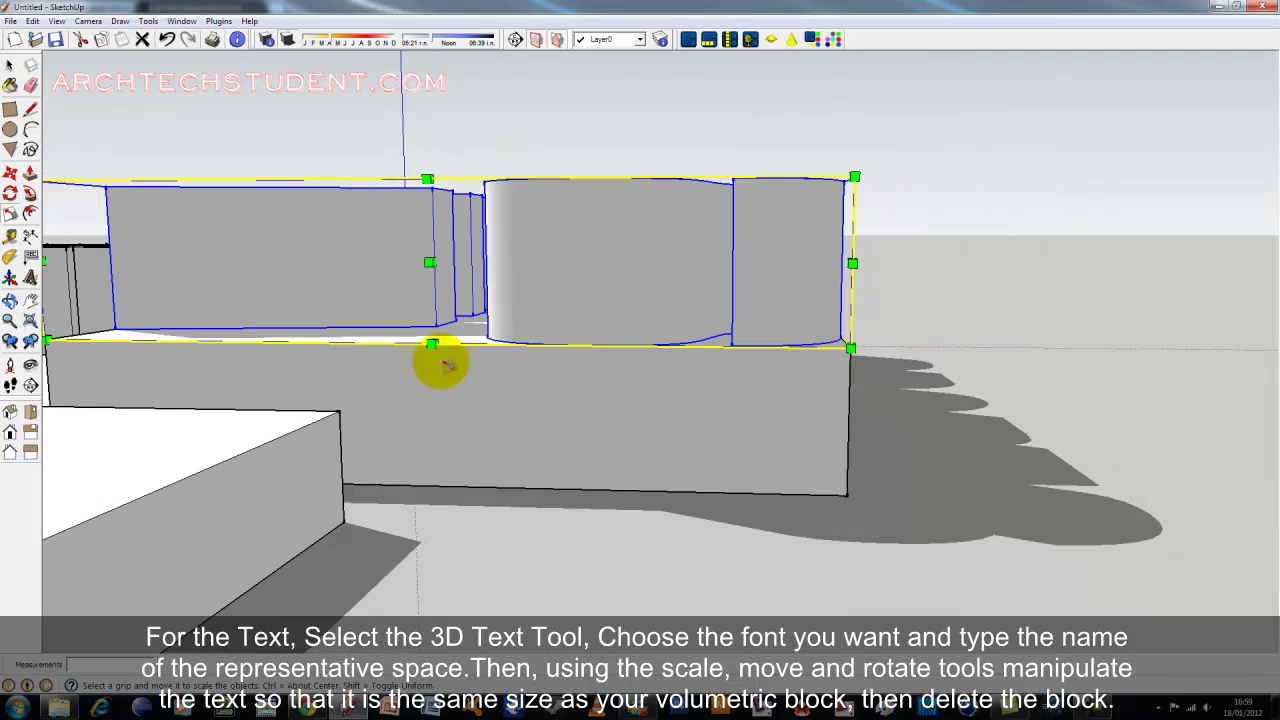
{"action": "scroll", "coordinate": [447, 363], "scroll_direction": "down", "scroll_amount": 1}
{"action": "left_click_drag", "start_coordinate": [428, 224], "coordinate": [434, 342]}
{"action": "mouse_move", "coordinate": [434, 342]}
{"action": "middle_mouse_down"}
{"action": "mouse_move", "coordinate": [580, 329]}
{"action": "mouse_move", "coordinate": [751, 343]}
{"action": "mouse_move", "coordinate": [571, 349]}
{"action": "middle_mouse_up"}
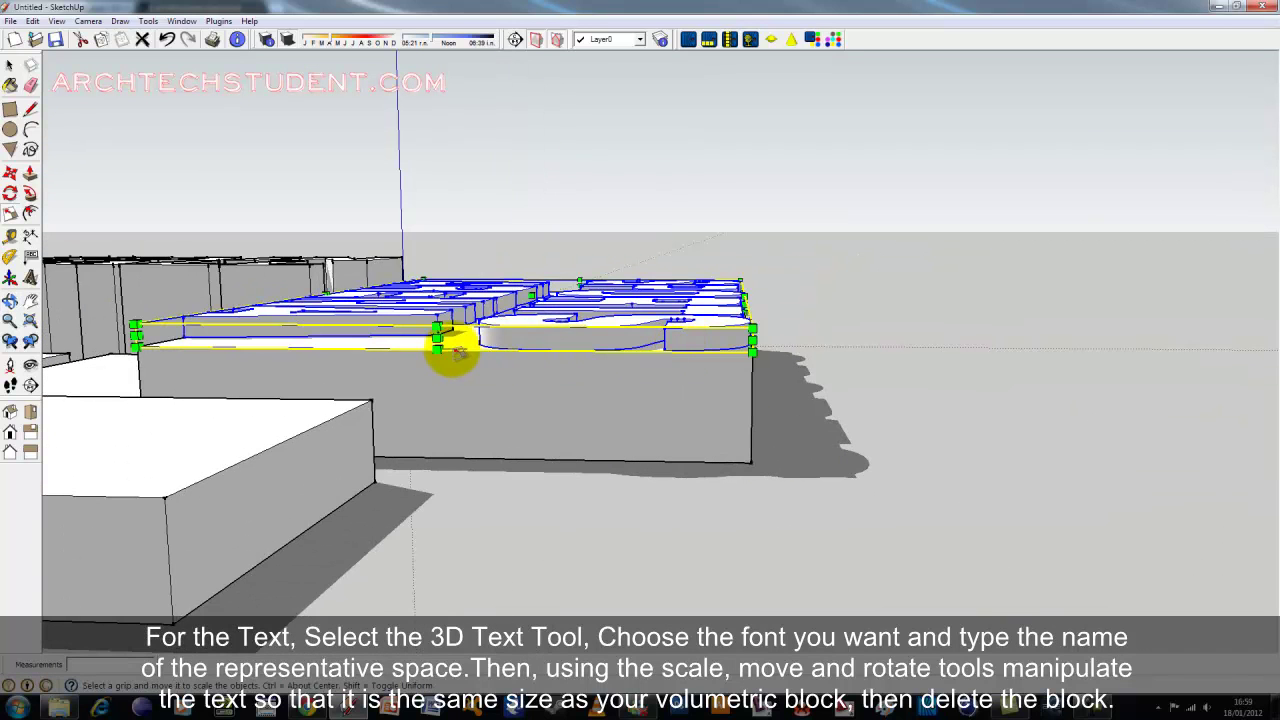
{"action": "mouse_move", "coordinate": [435, 363]}
{"action": "left_mouse_down"}
{"action": "mouse_move", "coordinate": [428, 386]}
{"action": "mouse_move", "coordinate": [438, 349]}
{"action": "left_mouse_up"}
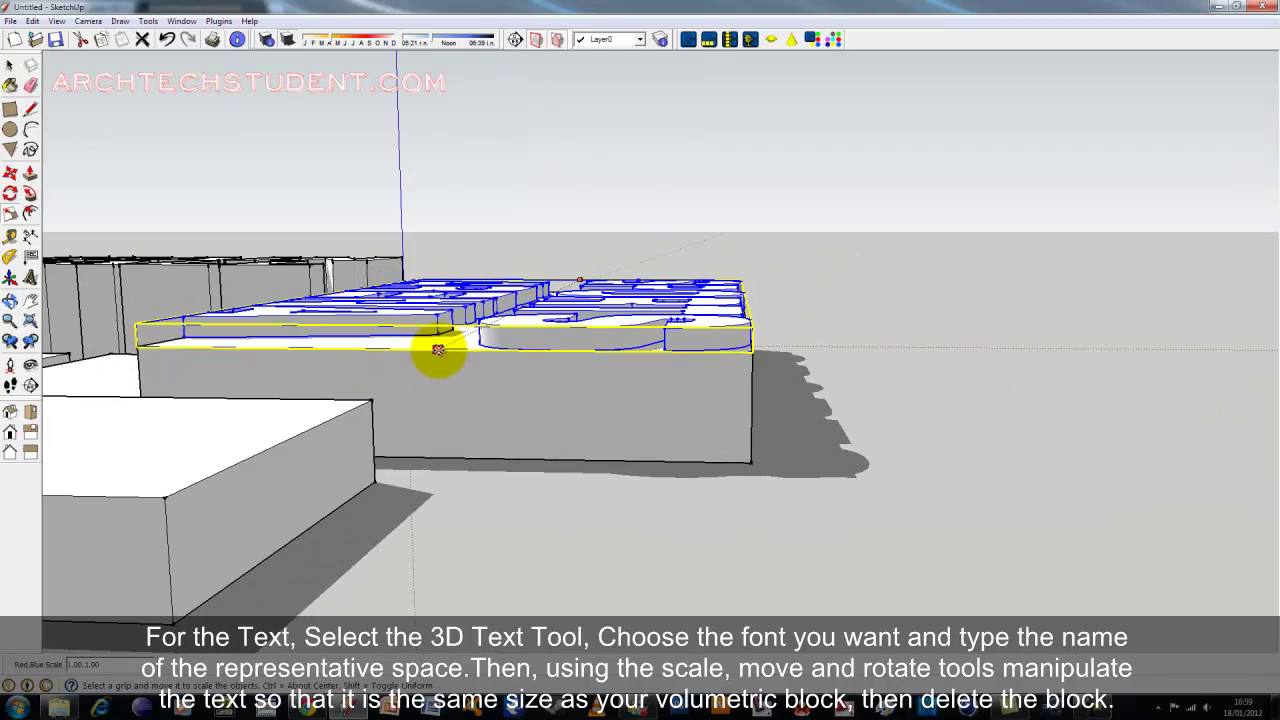
{"action": "mouse_move", "coordinate": [447, 363]}
{"action": "middle_mouse_down"}
{"action": "mouse_move", "coordinate": [557, 400]}
{"action": "mouse_move", "coordinate": [737, 492]}
{"action": "mouse_move", "coordinate": [743, 466]}
{"action": "middle_mouse_up"}
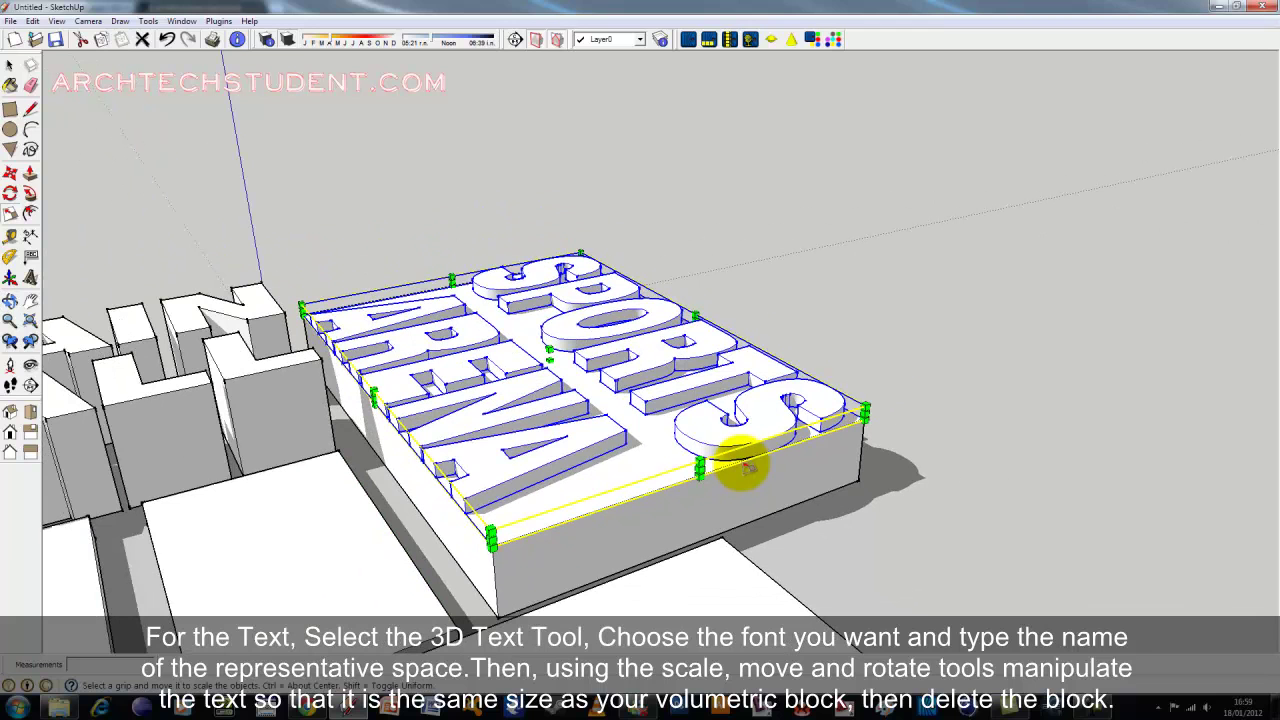
Delete the massing block beneath the SPORTS ARENA text.
{"action": "left_click", "coordinate": [30, 176]}
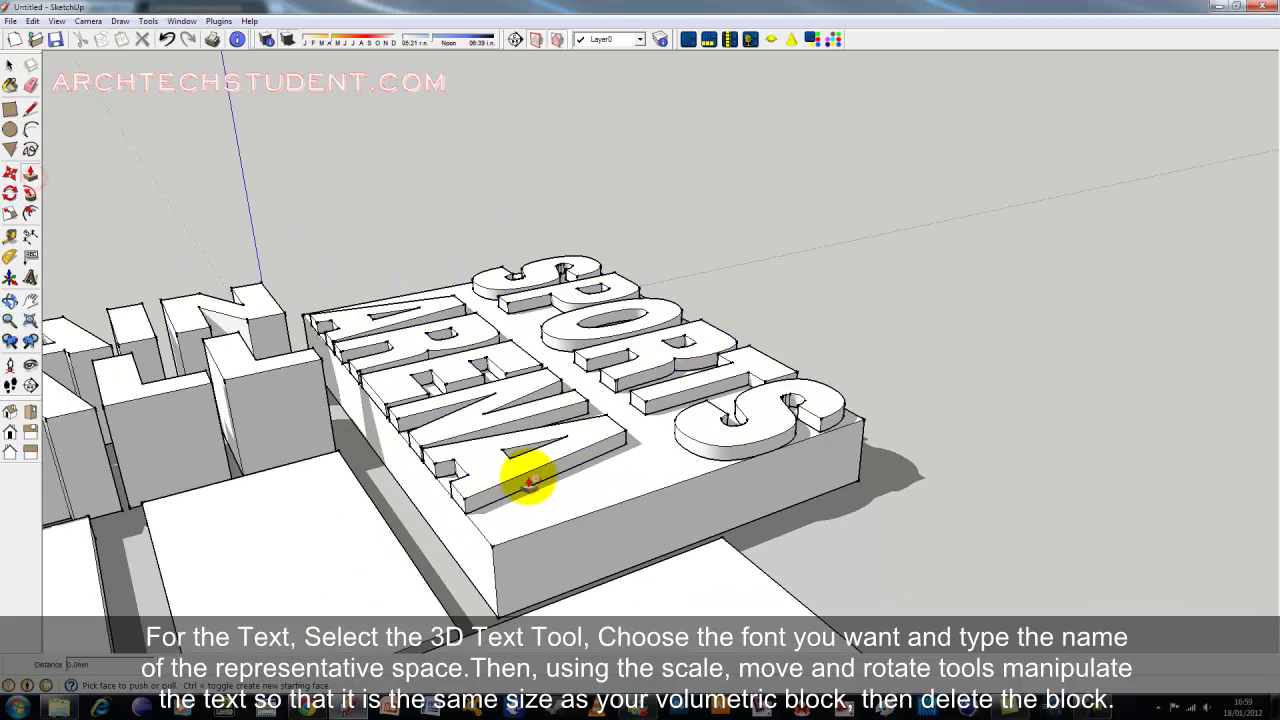
{"action": "left_click", "coordinate": [8, 66]}
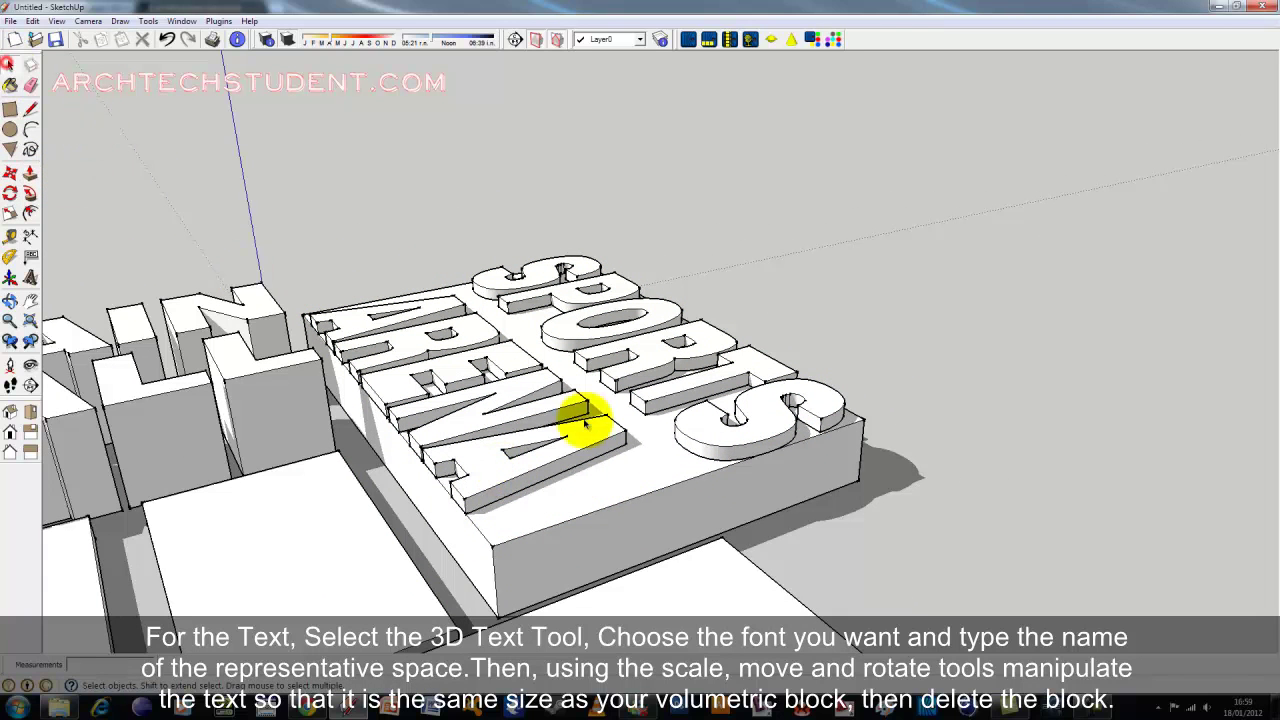
{"action": "left_click", "coordinate": [649, 473]}
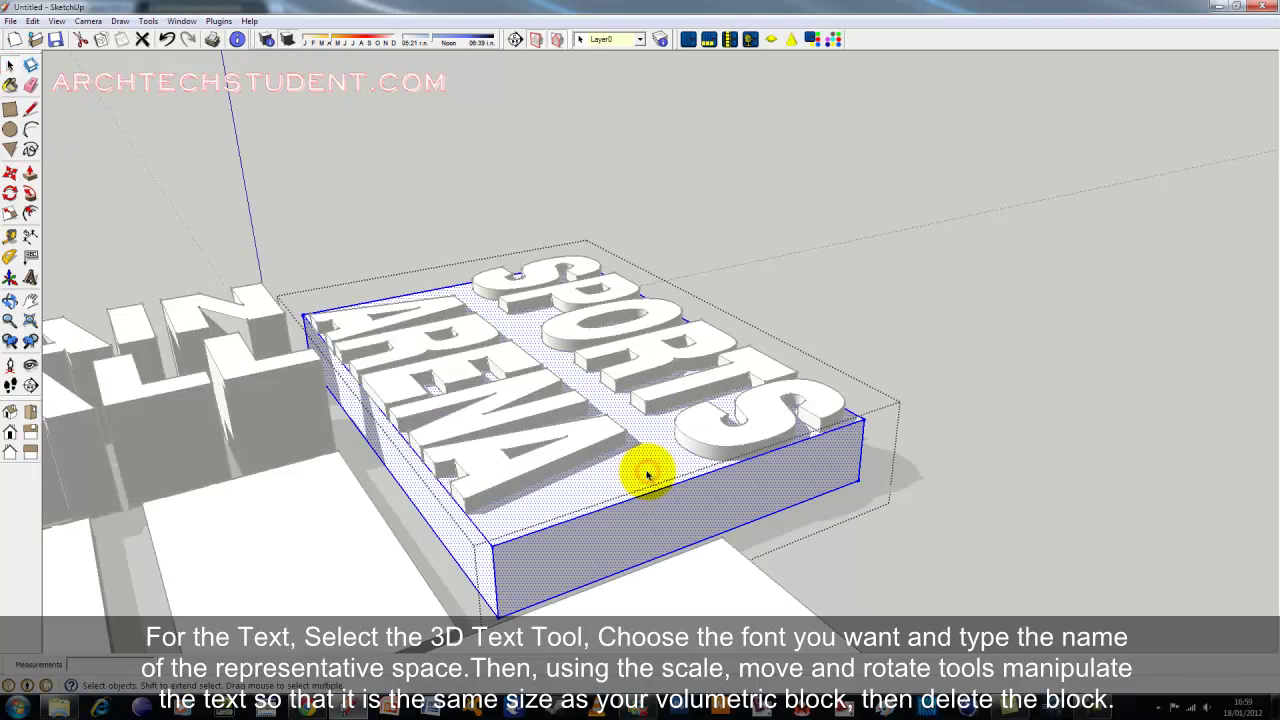
{"action": "key", "text": "Delete"}
Squash the SPORTS ARENA text to a shallow height using the Scale tool's top grip.
{"action": "mouse_move", "coordinate": [814, 457]}
{"action": "middle_mouse_down"}
{"action": "mouse_move", "coordinate": [477, 283]}
{"action": "mouse_move", "coordinate": [571, 351]}
{"action": "middle_mouse_up"}
{"action": "left_click", "coordinate": [593, 383]}
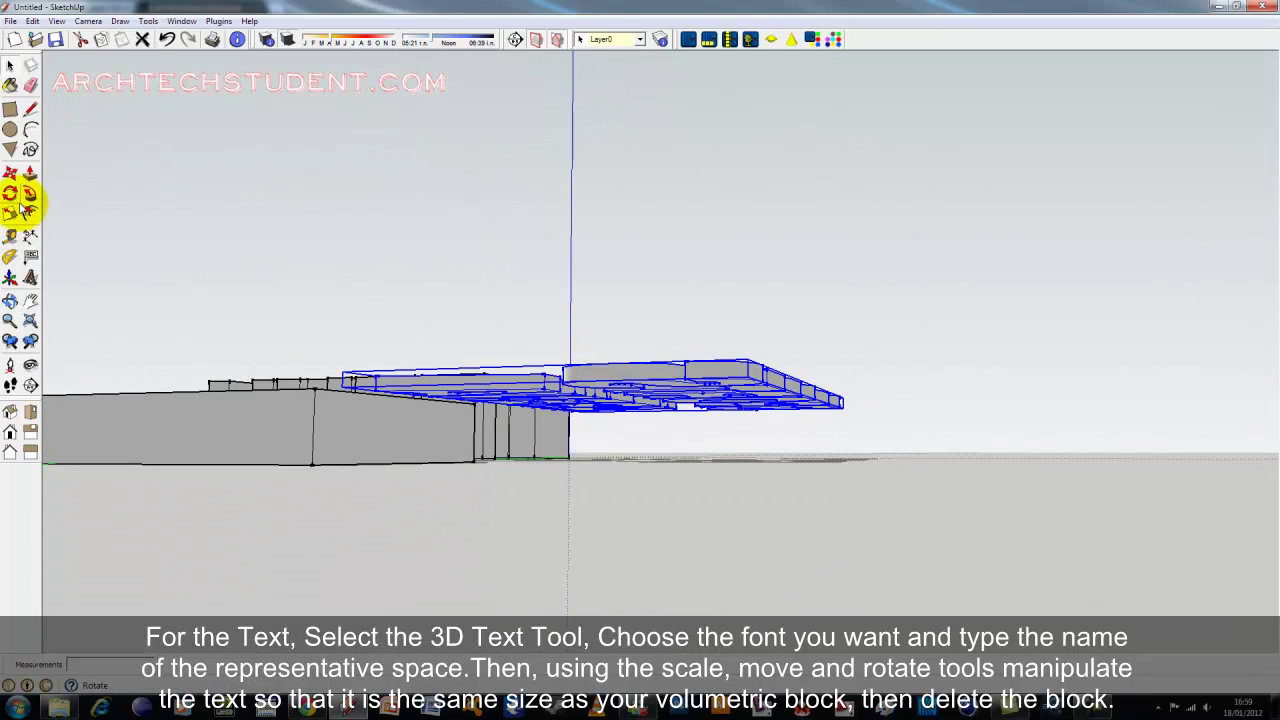
{"action": "left_click", "coordinate": [10, 213]}
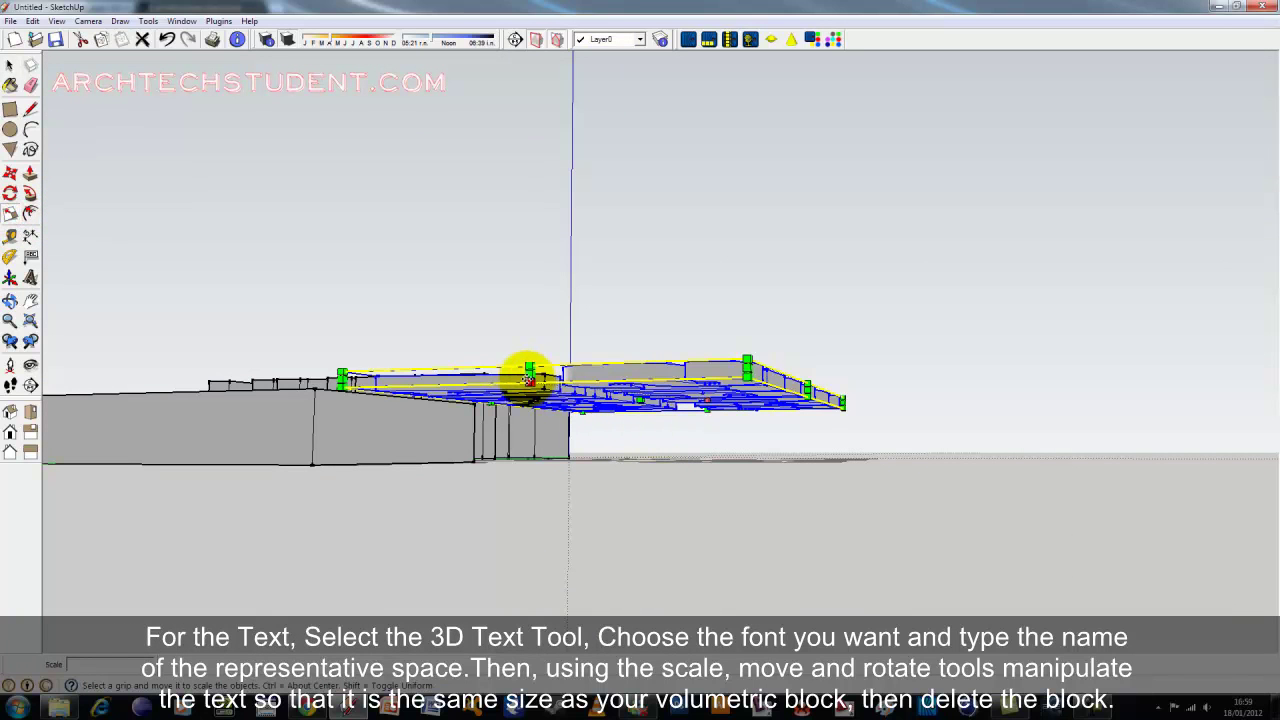
{"action": "left_click_drag", "start_coordinate": [529, 382], "coordinate": [530, 458]}
{"action": "middle_click_drag", "start_coordinate": [538, 460], "coordinate": [494, 534]}
{"action": "left_click_drag", "start_coordinate": [500, 557], "coordinate": [497, 517]}
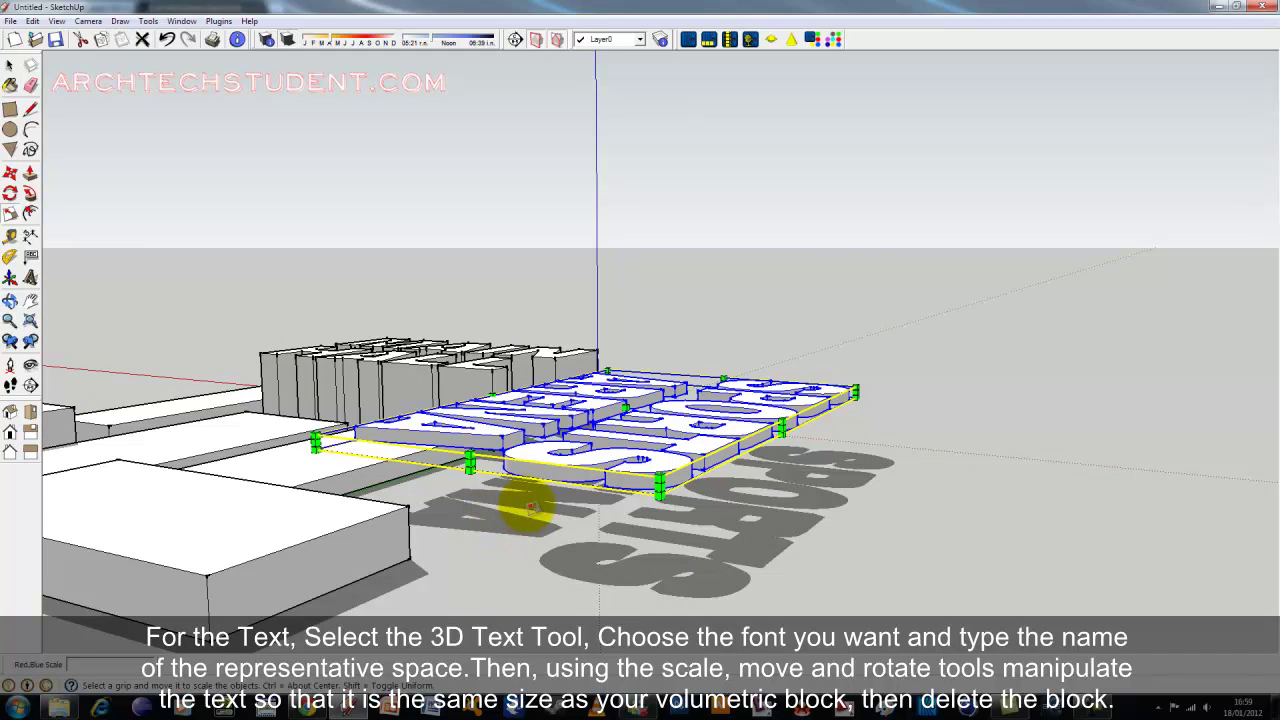
{"action": "left_click", "coordinate": [533, 506]}
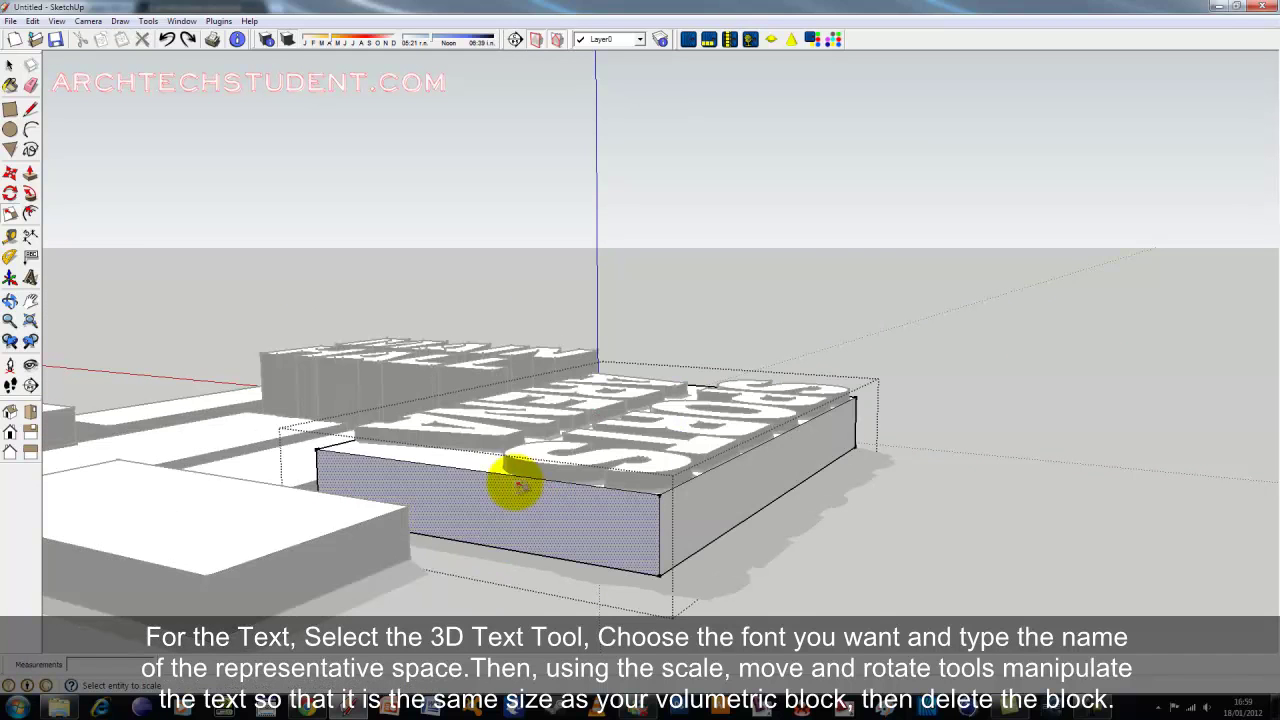
{"action": "left_click", "coordinate": [11, 66]}
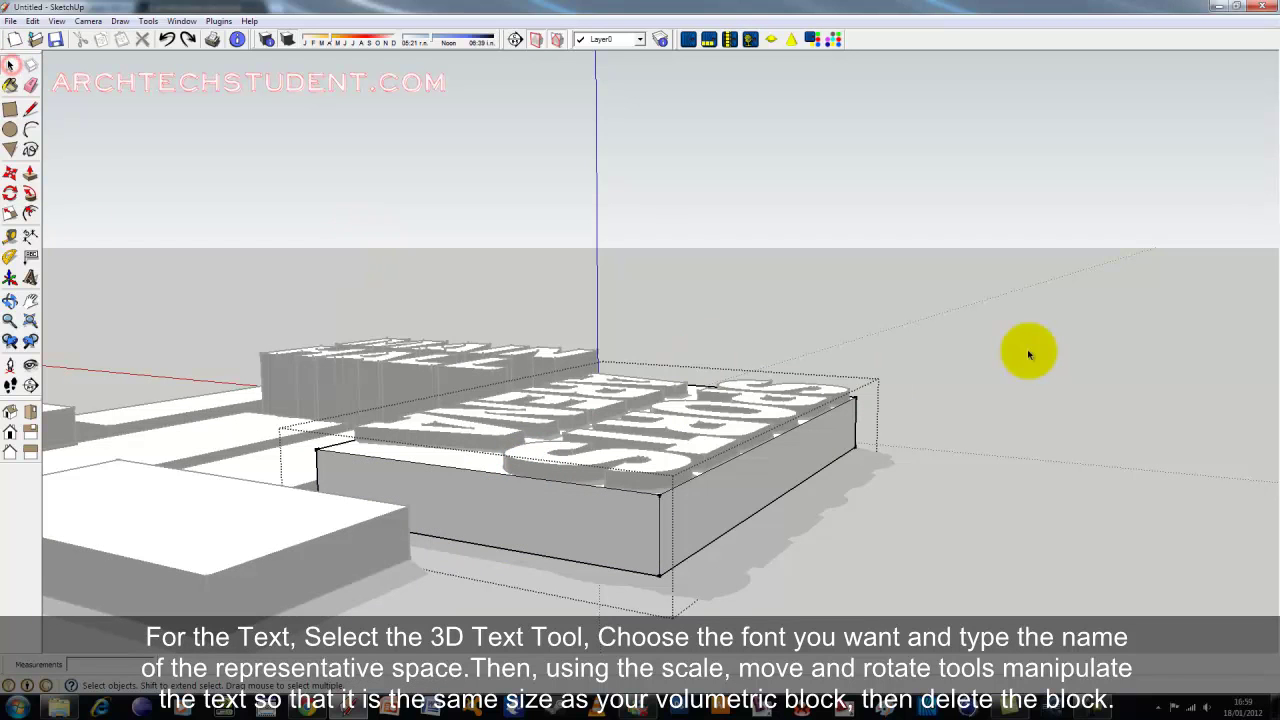
{"action": "left_click", "coordinate": [586, 471]}
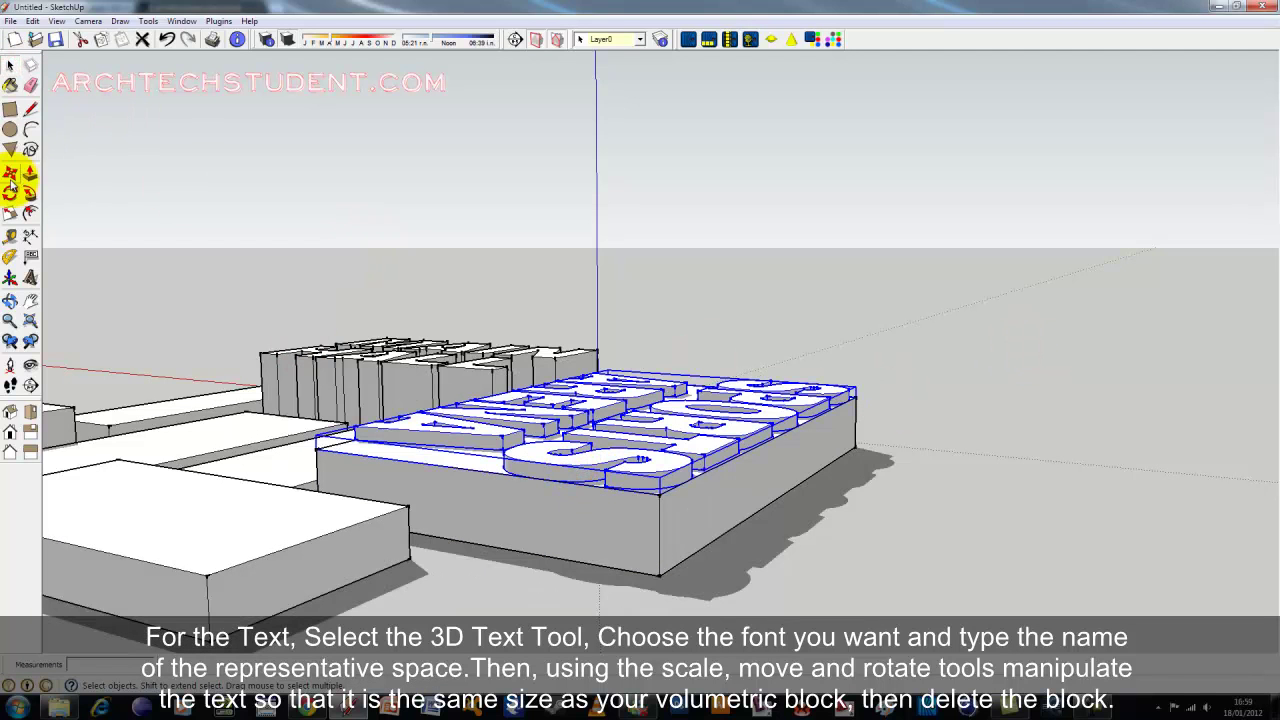
Stretch the SPORTS ARENA letters back up to full block height, matching MAIN HALL.
{"action": "left_click", "coordinate": [10, 212]}
{"action": "scroll", "coordinate": [470, 475], "scroll_direction": "up", "scroll_amount": 3}
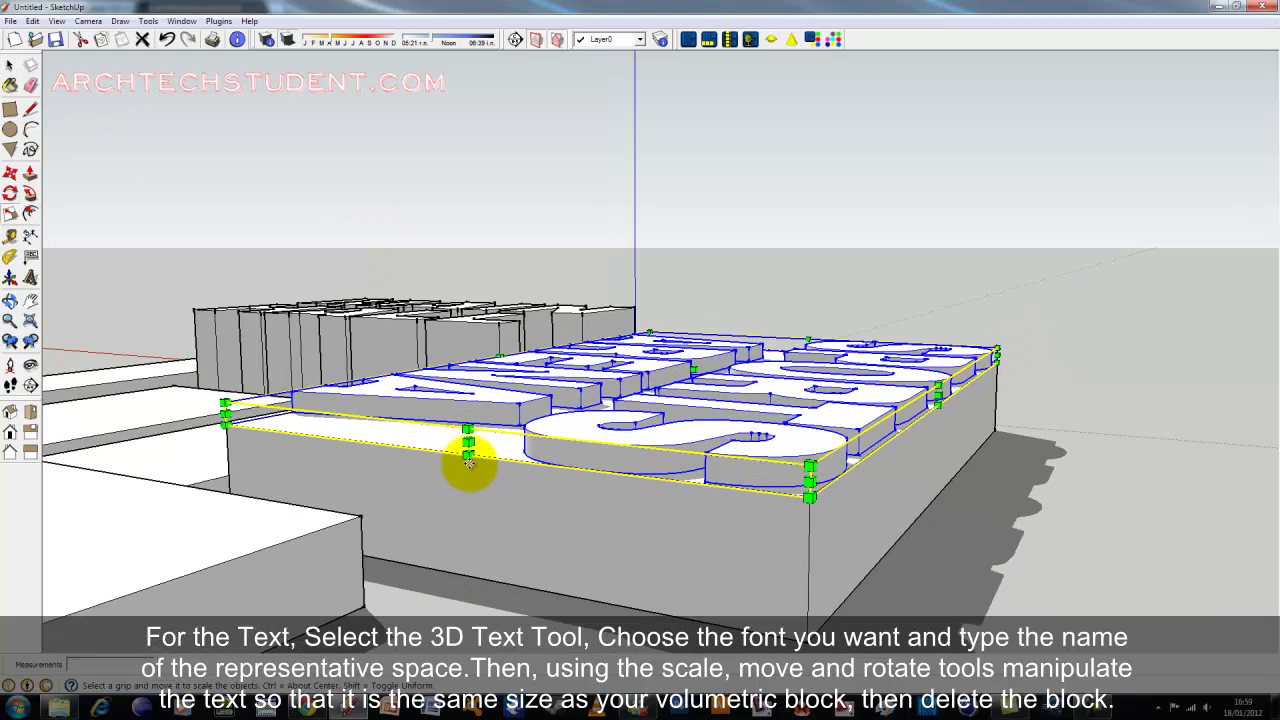
{"action": "mouse_move", "coordinate": [467, 457]}
{"action": "left_mouse_down"}
{"action": "mouse_move", "coordinate": [473, 578]}
{"action": "mouse_move", "coordinate": [563, 569]}
{"action": "mouse_move", "coordinate": [663, 500]}
{"action": "left_mouse_up"}
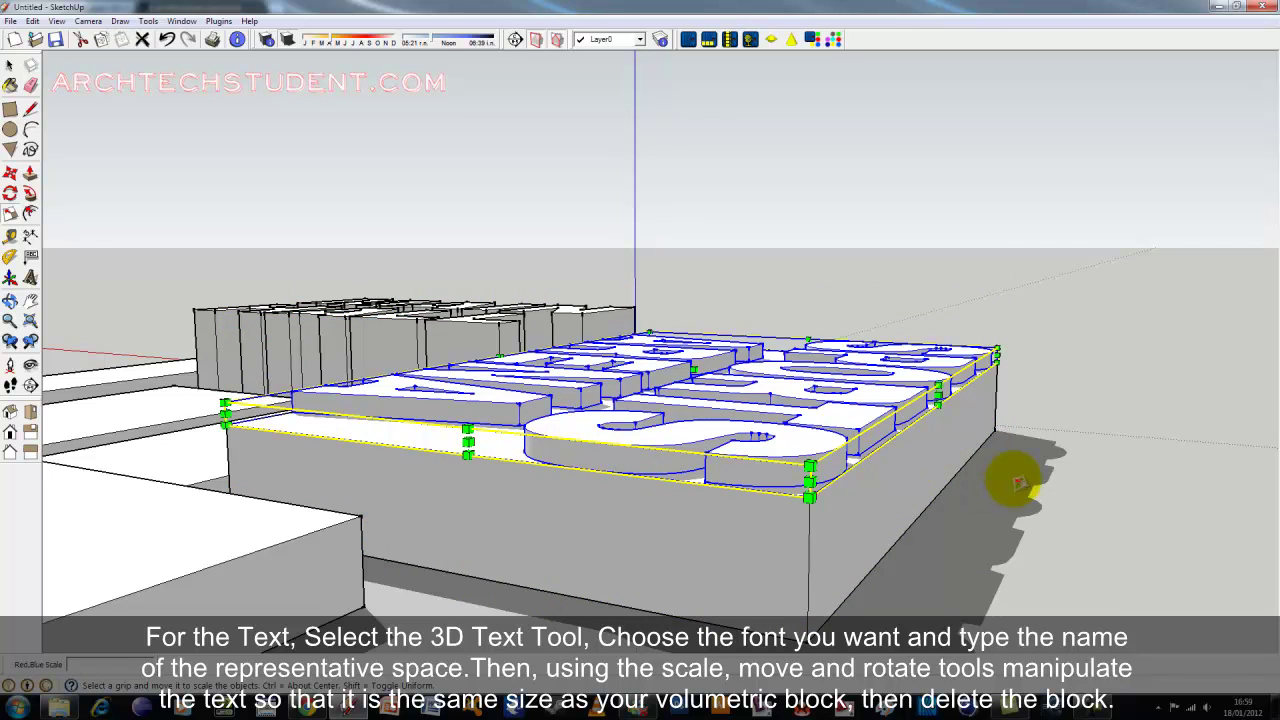
{"action": "middle_click_drag", "start_coordinate": [1014, 480], "coordinate": [826, 457]}
{"action": "left_click_drag", "start_coordinate": [765, 405], "coordinate": [760, 512]}
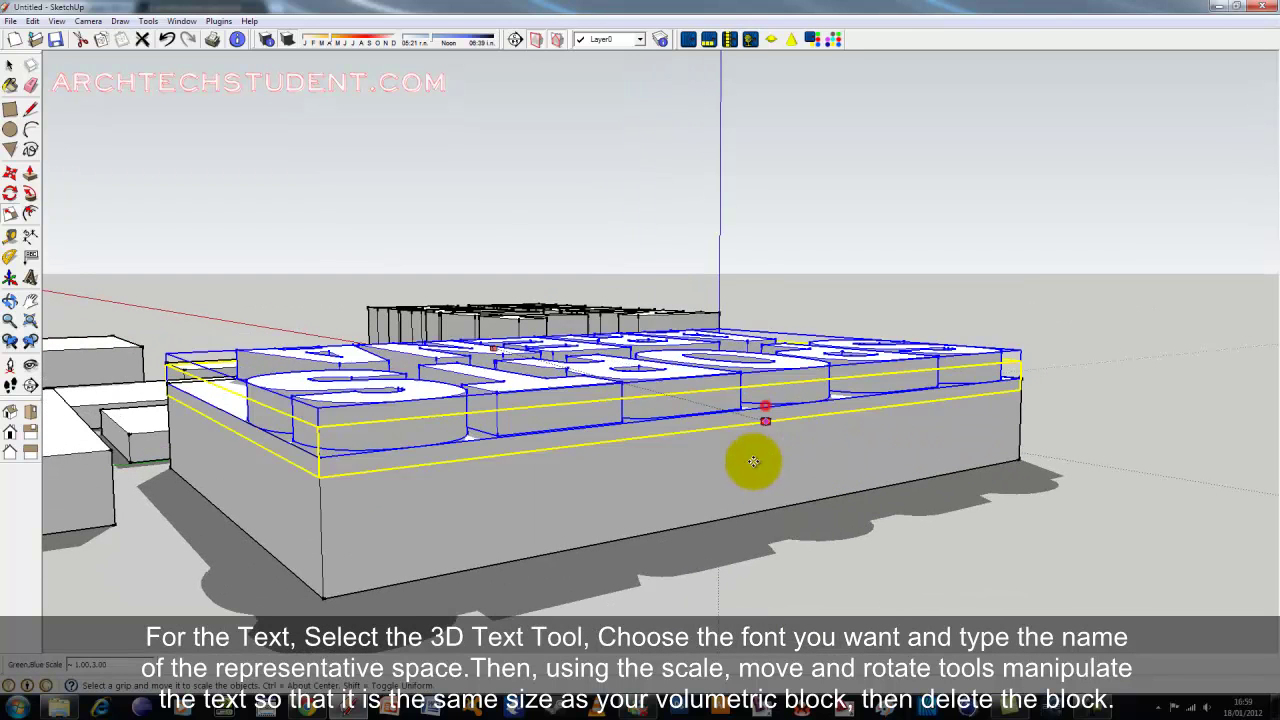
{"action": "mouse_move", "coordinate": [1017, 383]}
{"action": "middle_mouse_down"}
{"action": "mouse_move", "coordinate": [491, 423]}
{"action": "mouse_move", "coordinate": [432, 362]}
{"action": "middle_mouse_up"}
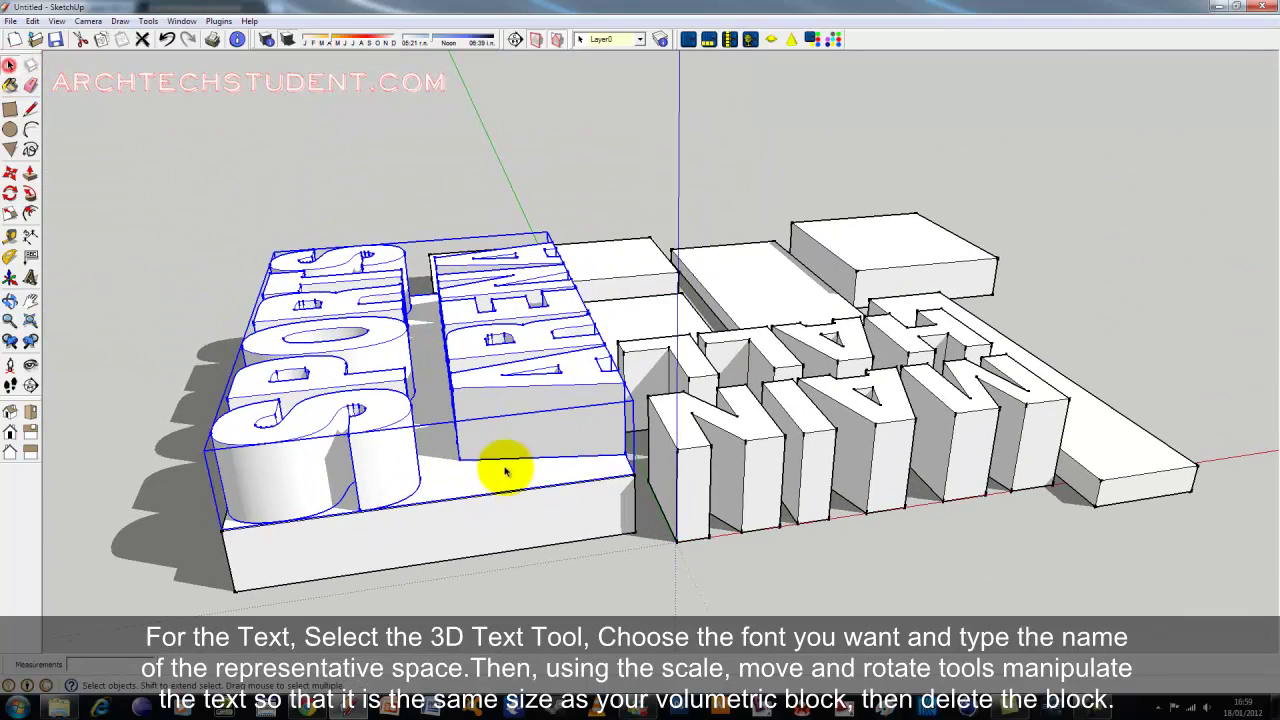
Orbit and zoom around the MAIN HALL and SPORTS ARENA lettering toward the remaining blocks.
{"action": "mouse_move", "coordinate": [460, 517]}
{"action": "middle_mouse_down"}
{"action": "mouse_move", "coordinate": [617, 363]}
{"action": "mouse_move", "coordinate": [477, 331]}
{"action": "mouse_move", "coordinate": [356, 268]}
{"action": "middle_mouse_up"}
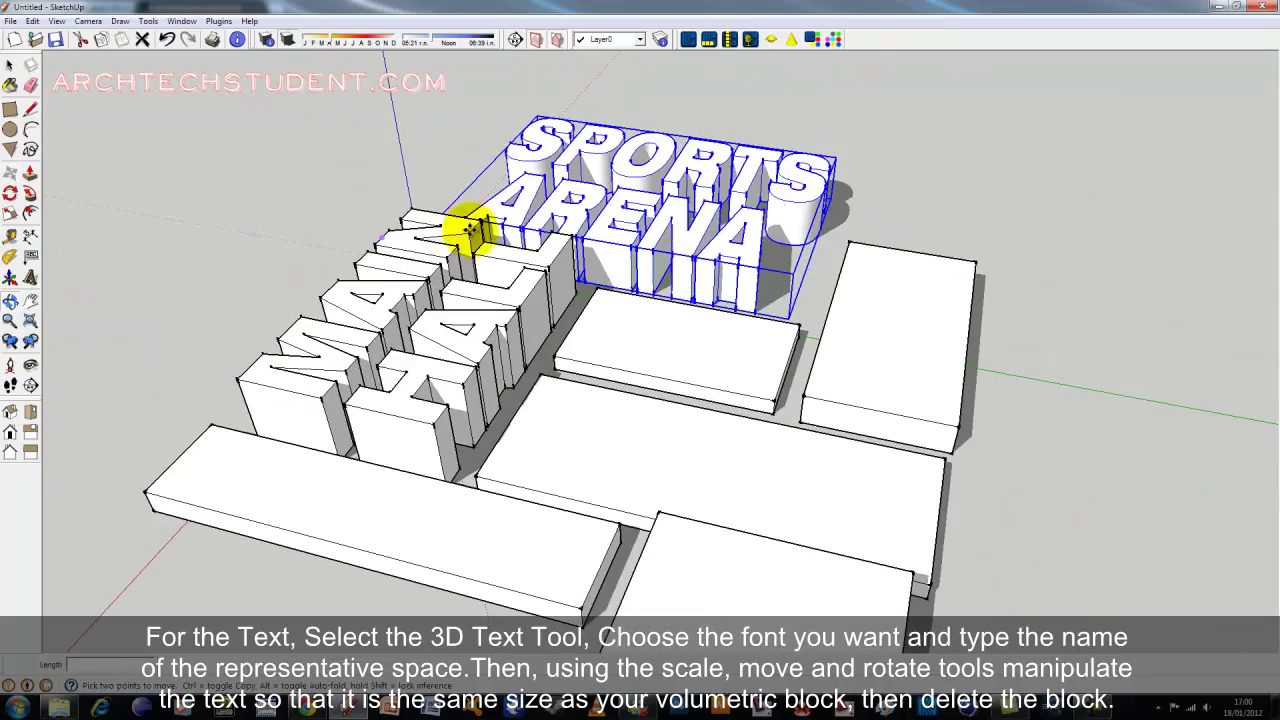
{"action": "mouse_move", "coordinate": [469, 229]}
{"action": "middle_mouse_down"}
{"action": "mouse_move", "coordinate": [509, 137]}
{"action": "mouse_move", "coordinate": [251, 109]}
{"action": "mouse_move", "coordinate": [485, 340]}
{"action": "middle_mouse_up"}
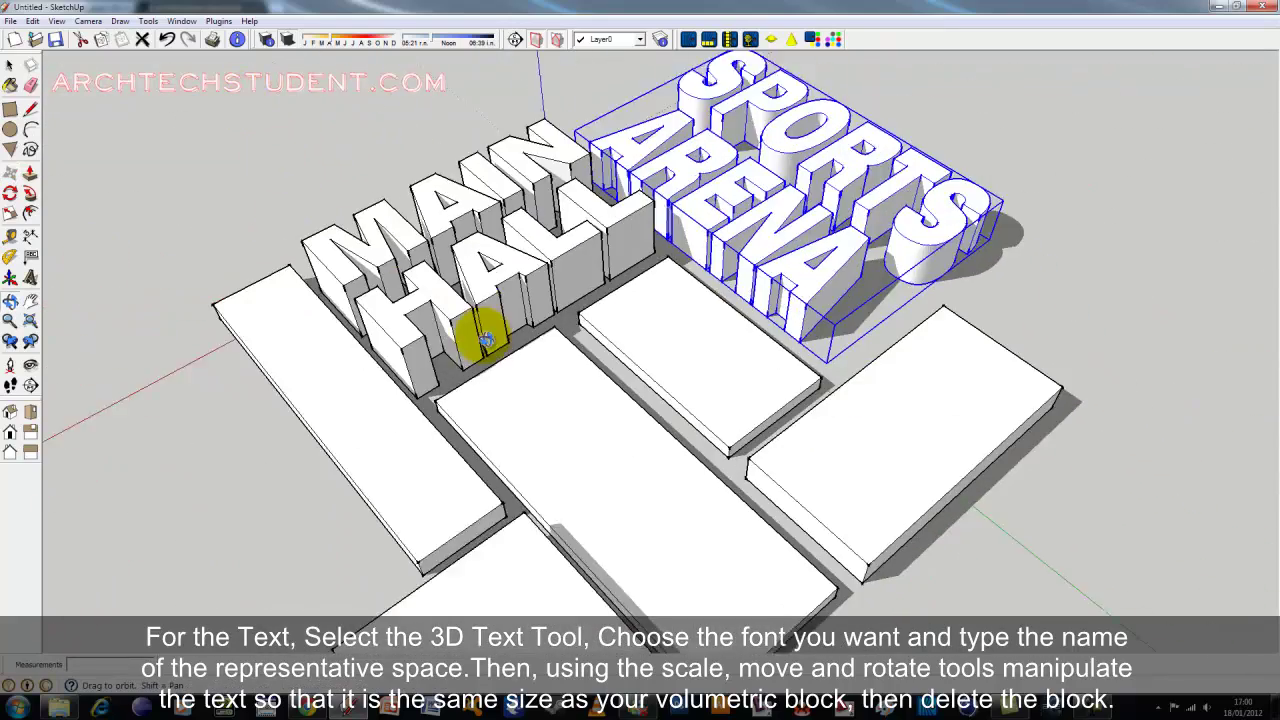
{"action": "scroll", "coordinate": [586, 349], "scroll_direction": "down", "scroll_amount": 5}
{"action": "scroll", "coordinate": [600, 343], "scroll_direction": "down", "scroll_amount": 3}
{"action": "mouse_move", "coordinate": [600, 343]}
{"action": "middle_mouse_down"}
{"action": "mouse_move", "coordinate": [686, 314]}
{"action": "mouse_move", "coordinate": [707, 257]}
{"action": "middle_mouse_up"}
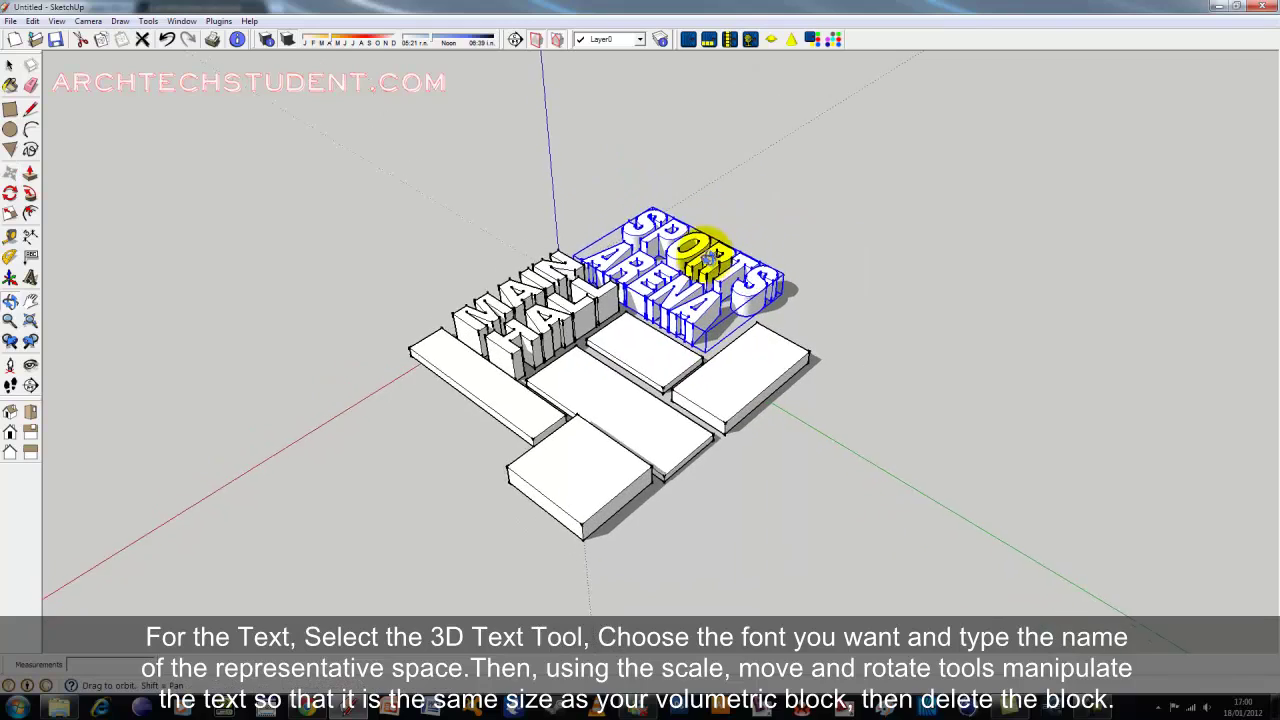
{"action": "scroll", "coordinate": [725, 382], "scroll_direction": "up", "scroll_amount": 2}
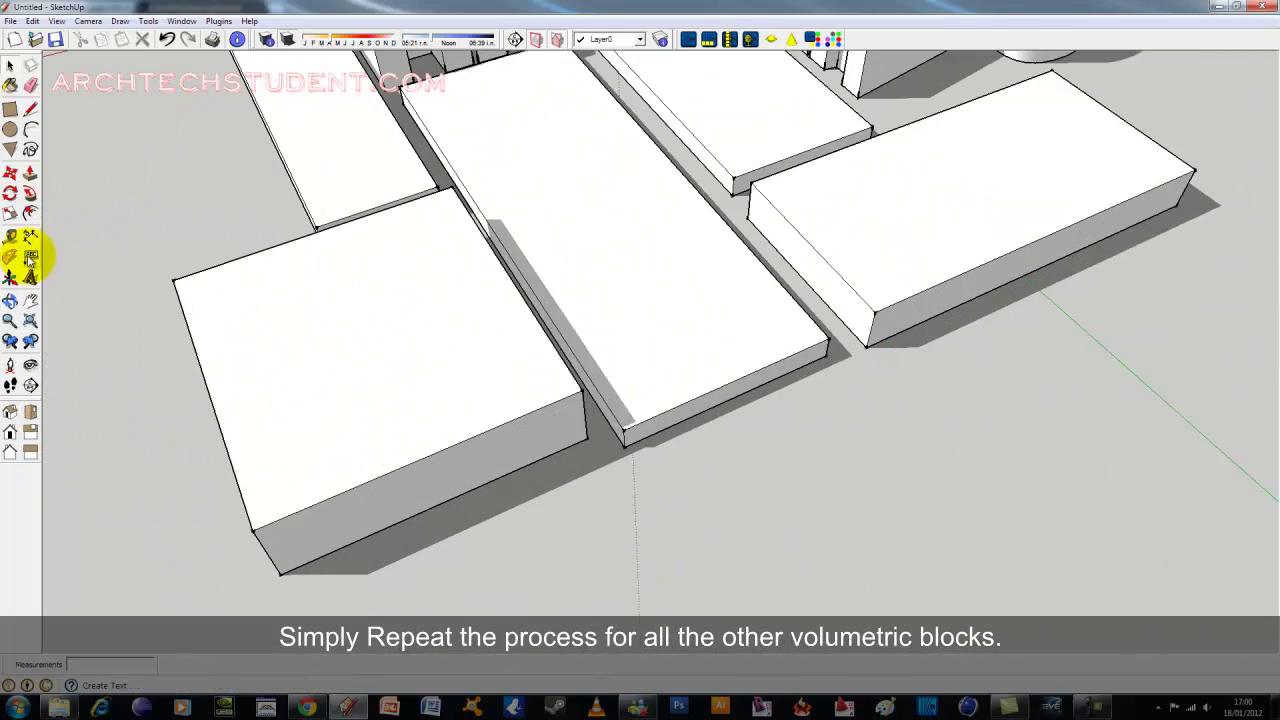
Create the LOBBY 3D text and move it onto its massing block.
{"action": "left_click", "coordinate": [30, 277]}
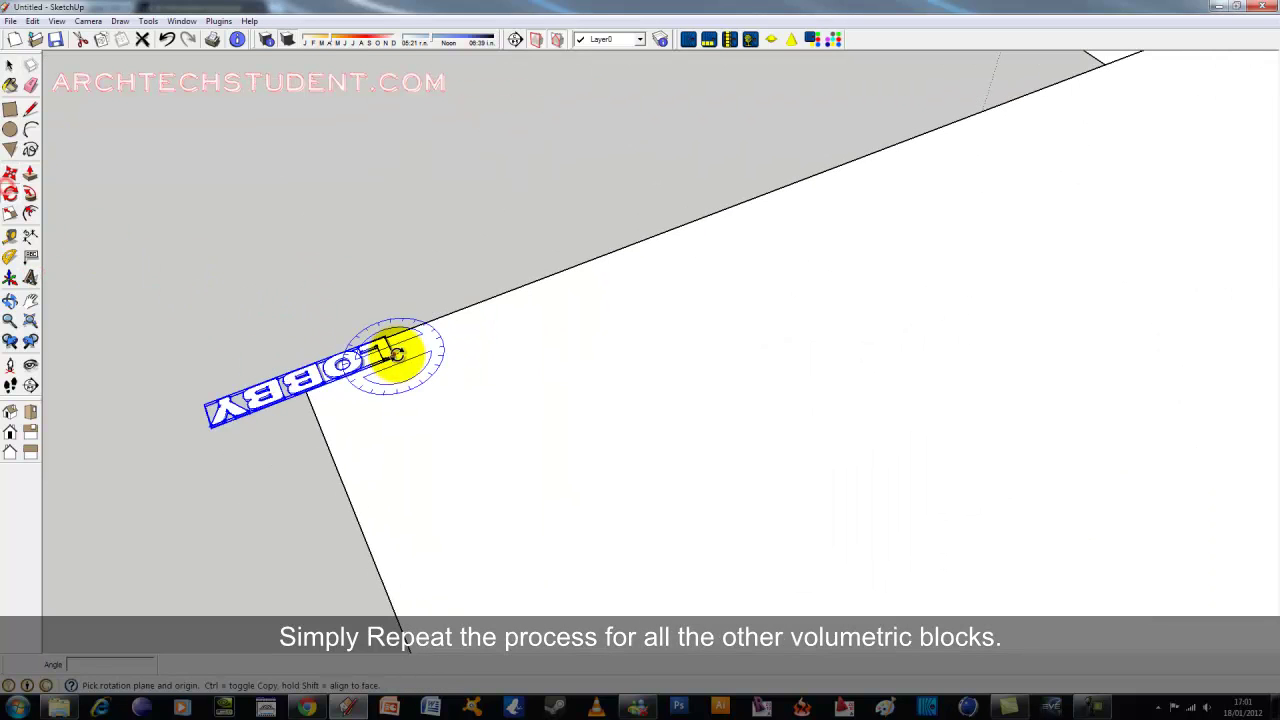
{"action": "left_click", "coordinate": [10, 172]}
{"action": "left_click", "coordinate": [392, 352]}
{"action": "scroll", "coordinate": [730, 250], "scroll_direction": "down", "scroll_amount": 5}
{"action": "scroll", "coordinate": [914, 206], "scroll_direction": "up", "scroll_amount": 5}
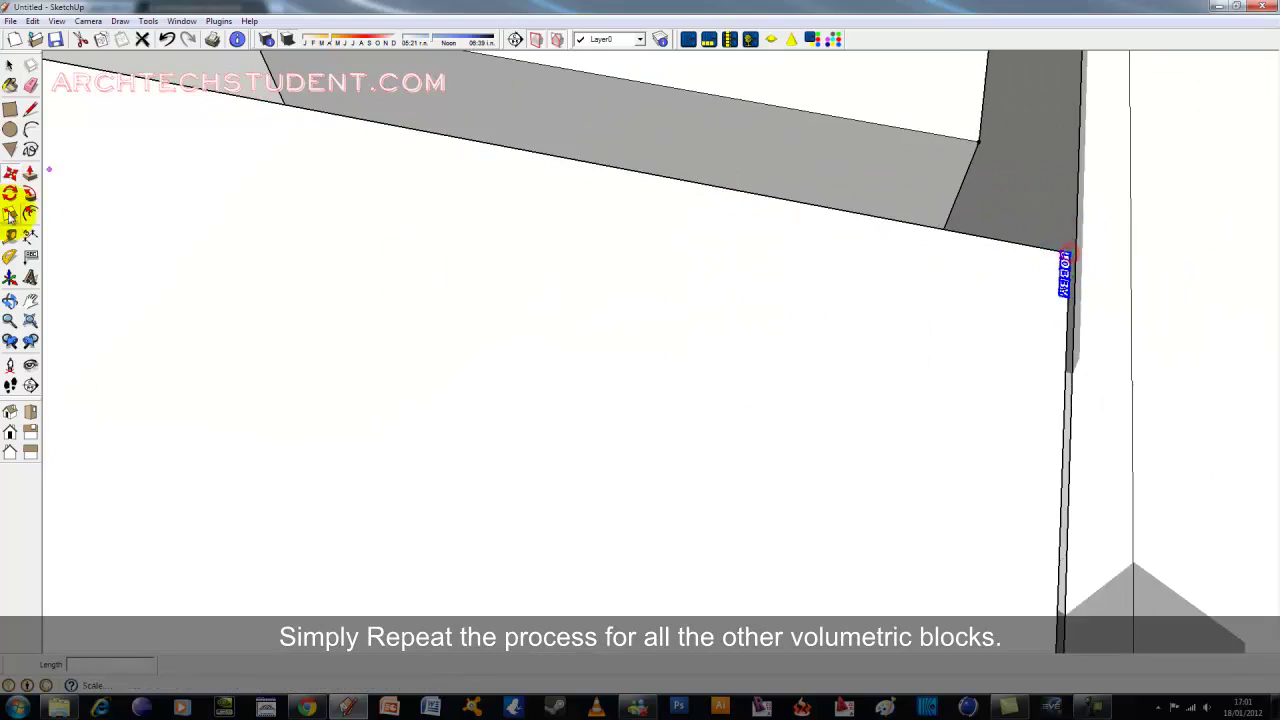
Scale the LOBBY lettering up to fill the block's footprint and full height.
{"action": "left_click", "coordinate": [10, 213]}
{"action": "scroll", "coordinate": [1000, 260], "scroll_direction": "up", "scroll_amount": 5}
{"action": "scroll", "coordinate": [700, 400], "scroll_direction": "down", "scroll_amount": 5}
{"action": "scroll", "coordinate": [668, 402], "scroll_direction": "up", "scroll_amount": 3}
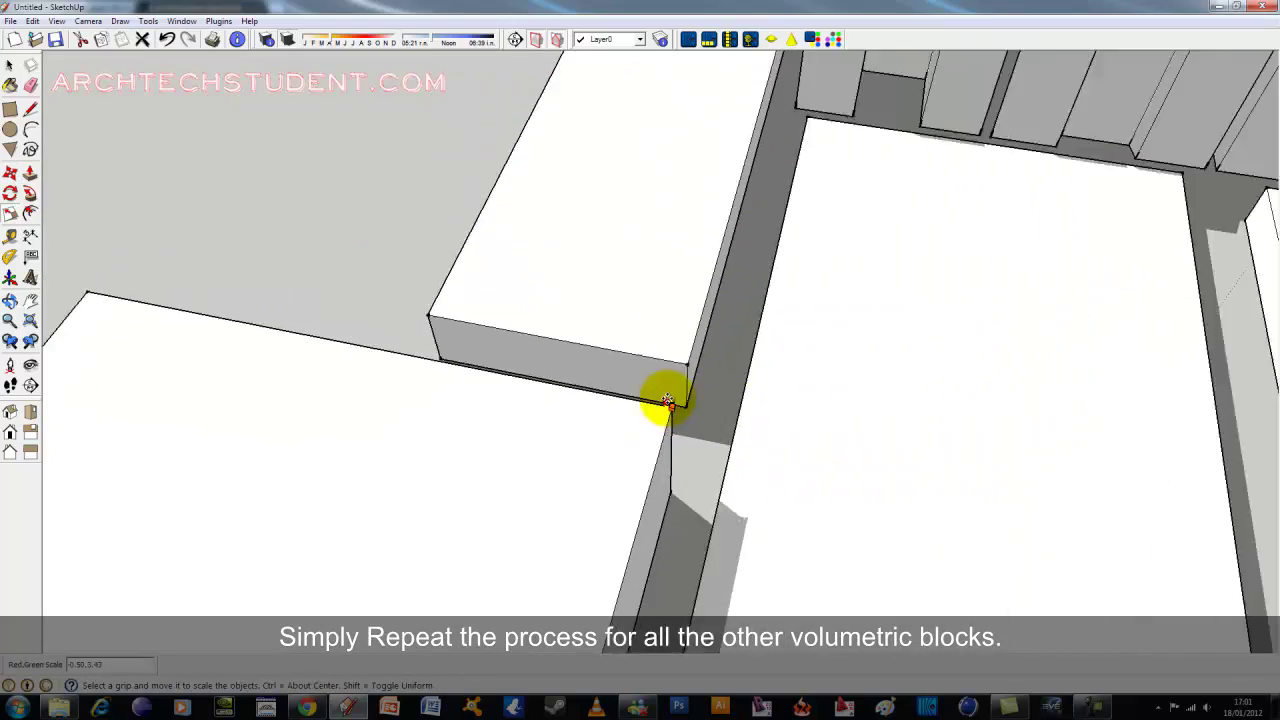
{"action": "scroll", "coordinate": [690, 430], "scroll_direction": "down", "scroll_amount": 5}
{"action": "scroll", "coordinate": [591, 543], "scroll_direction": "up", "scroll_amount": 4}
{"action": "scroll", "coordinate": [714, 534], "scroll_direction": "down", "scroll_amount": 2}
{"action": "mouse_move", "coordinate": [714, 534]}
{"action": "middle_mouse_down"}
{"action": "mouse_move", "coordinate": [870, 315]}
{"action": "mouse_move", "coordinate": [814, 263]}
{"action": "middle_mouse_up"}
{"action": "scroll", "coordinate": [817, 391], "scroll_direction": "up", "scroll_amount": 3}
{"action": "scroll", "coordinate": [770, 372], "scroll_direction": "down", "scroll_amount": 2}
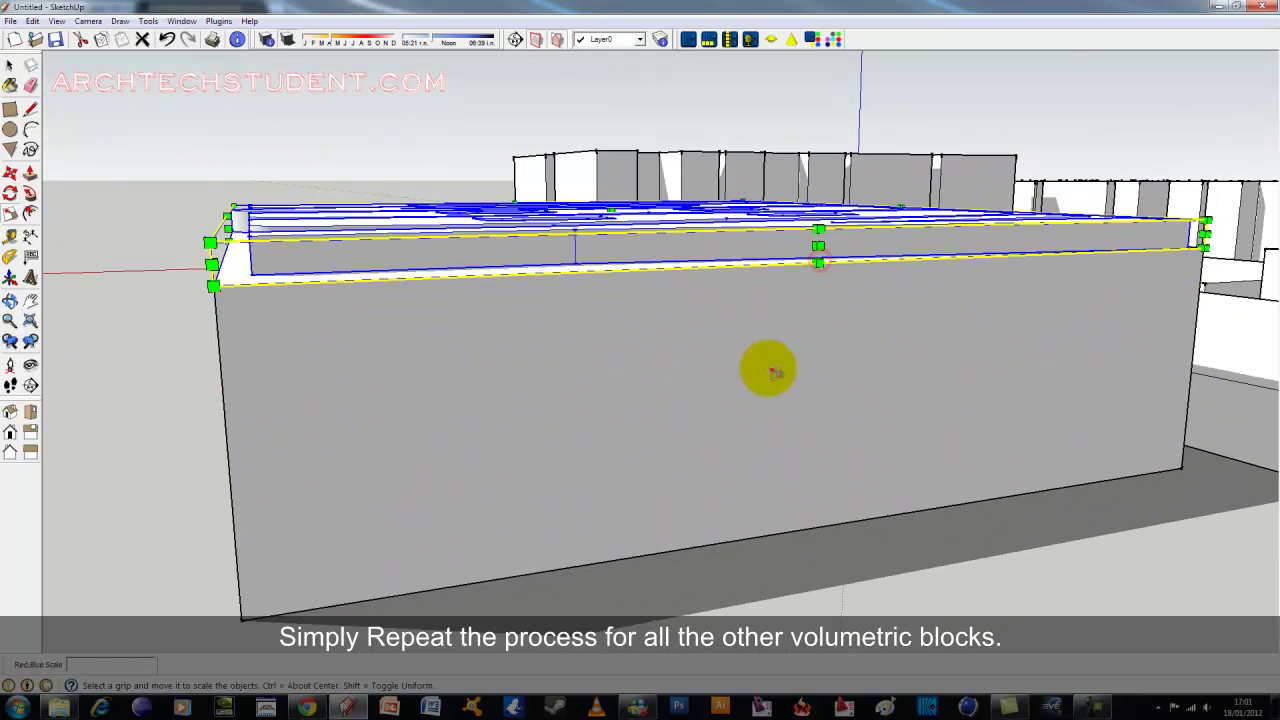
{"action": "left_click", "coordinate": [820, 246]}
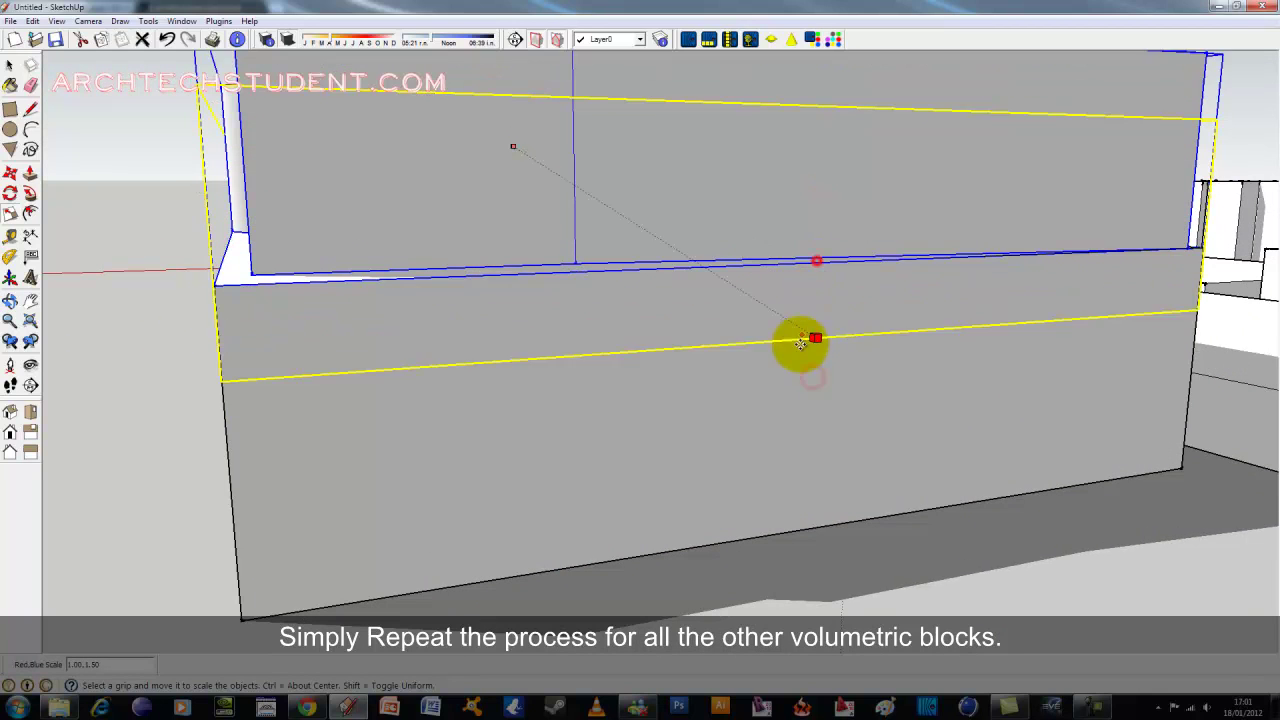
{"action": "scroll", "coordinate": [810, 485], "scroll_direction": "down", "scroll_amount": 4}
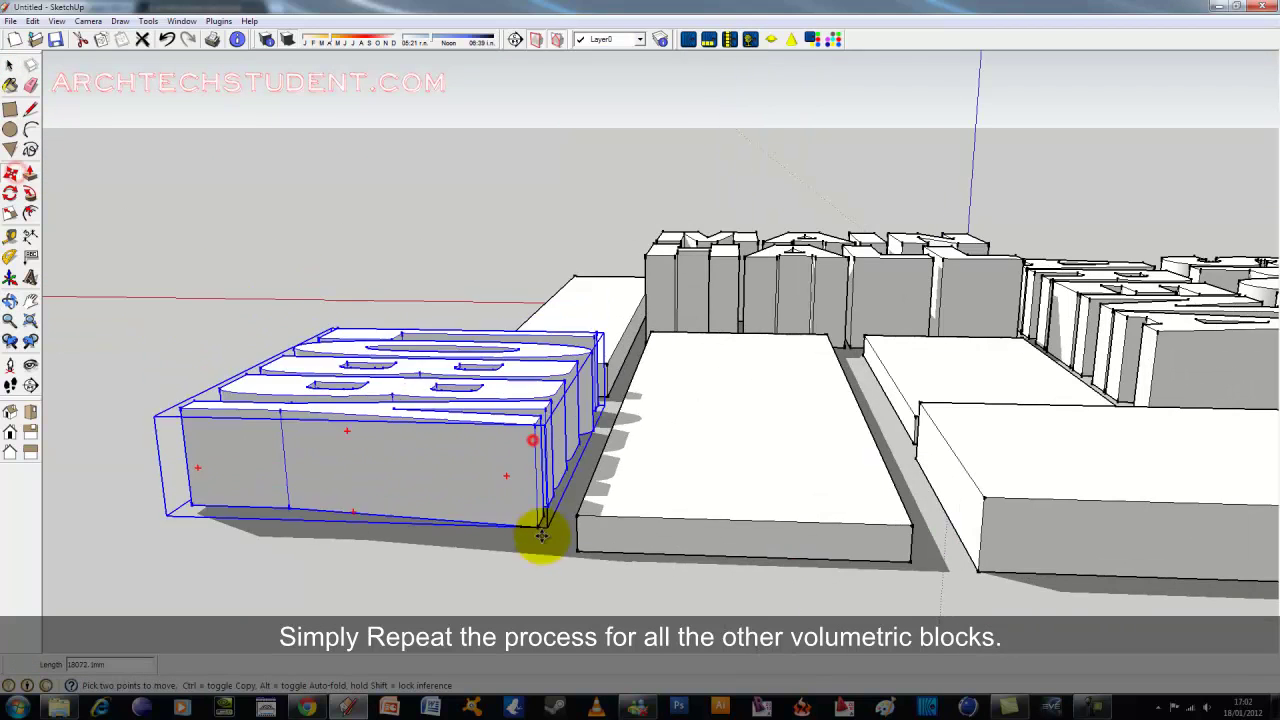
{"action": "mouse_move", "coordinate": [551, 451]}
{"action": "middle_mouse_down"}
{"action": "mouse_move", "coordinate": [540, 453]}
{"action": "mouse_move", "coordinate": [800, 586]}
{"action": "mouse_move", "coordinate": [890, 398]}
{"action": "middle_mouse_up"}
{"action": "scroll", "coordinate": [1080, 663], "scroll_direction": "down", "scroll_amount": 3}
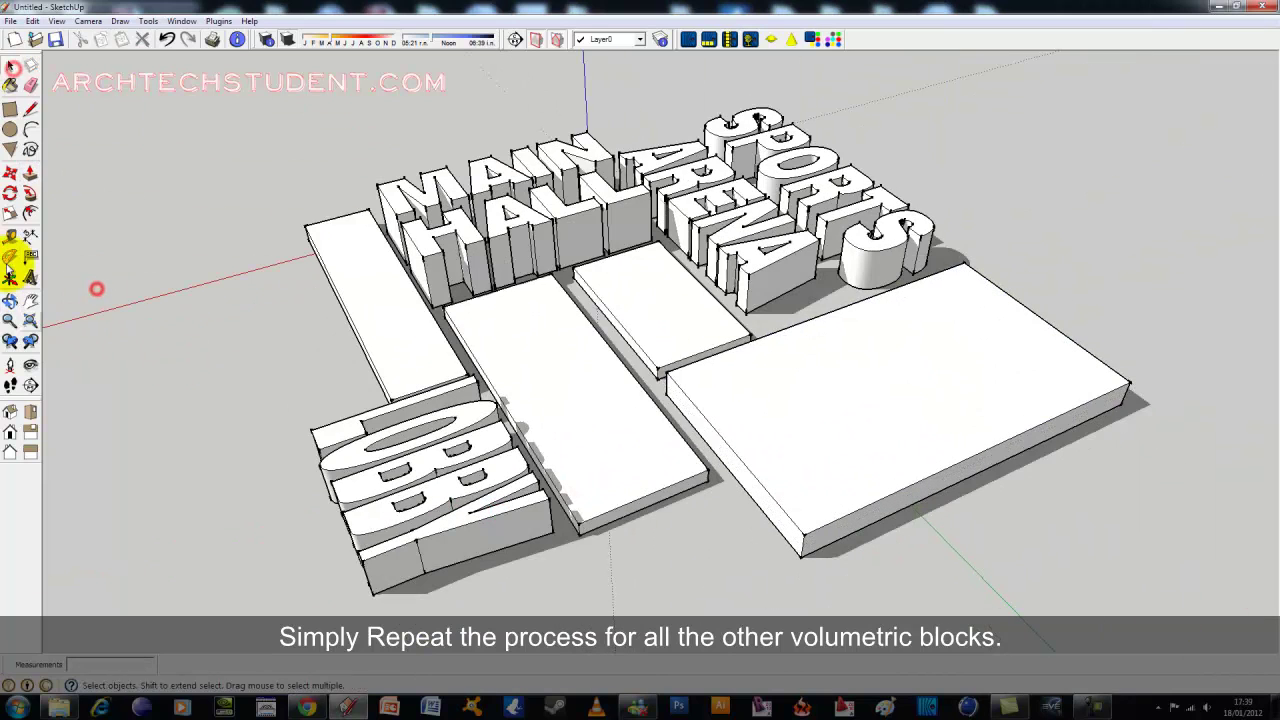
Place the new PARKING 3D text at a corner of the right-hand block.
{"action": "left_click", "coordinate": [611, 417]}
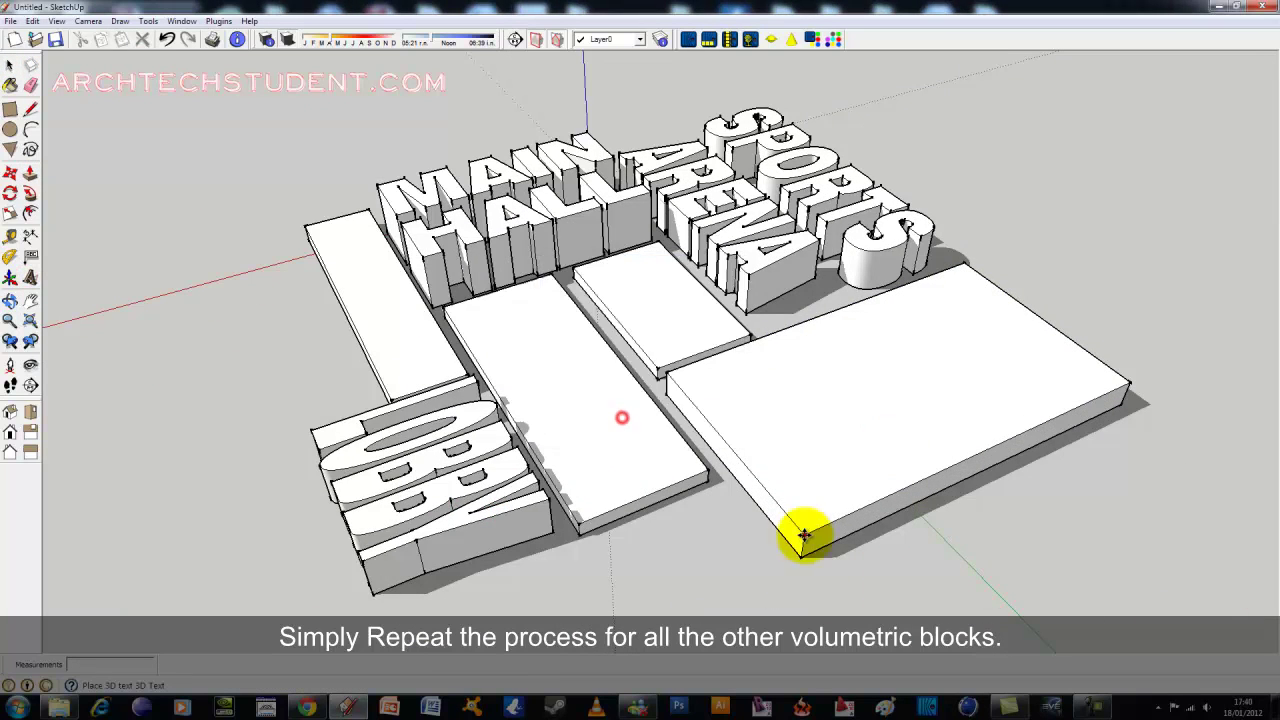
{"action": "scroll", "coordinate": [808, 529], "scroll_direction": "up", "scroll_amount": 5}
{"action": "left_click", "coordinate": [777, 491]}
{"action": "middle_click_drag", "start_coordinate": [49, 191], "coordinate": [649, 238]}
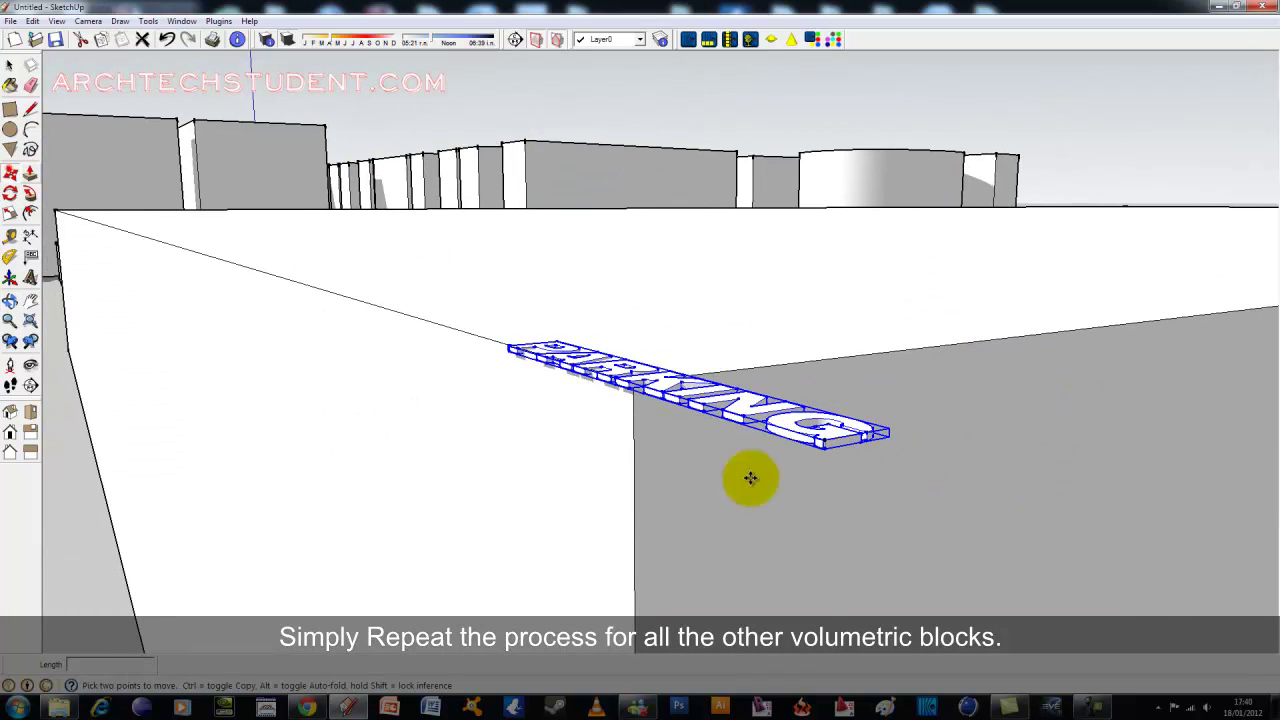
Move the PARKING text onto the block's edge.
{"action": "left_click", "coordinate": [750, 478]}
{"action": "left_click", "coordinate": [414, 229]}
{"action": "mouse_move", "coordinate": [414, 229]}
{"action": "middle_mouse_down"}
{"action": "mouse_move", "coordinate": [86, 277]}
{"action": "mouse_move", "coordinate": [446, 350]}
{"action": "mouse_move", "coordinate": [634, 486]}
{"action": "mouse_move", "coordinate": [549, 457]}
{"action": "mouse_move", "coordinate": [649, 417]}
{"action": "mouse_move", "coordinate": [334, 243]}
{"action": "middle_mouse_up"}
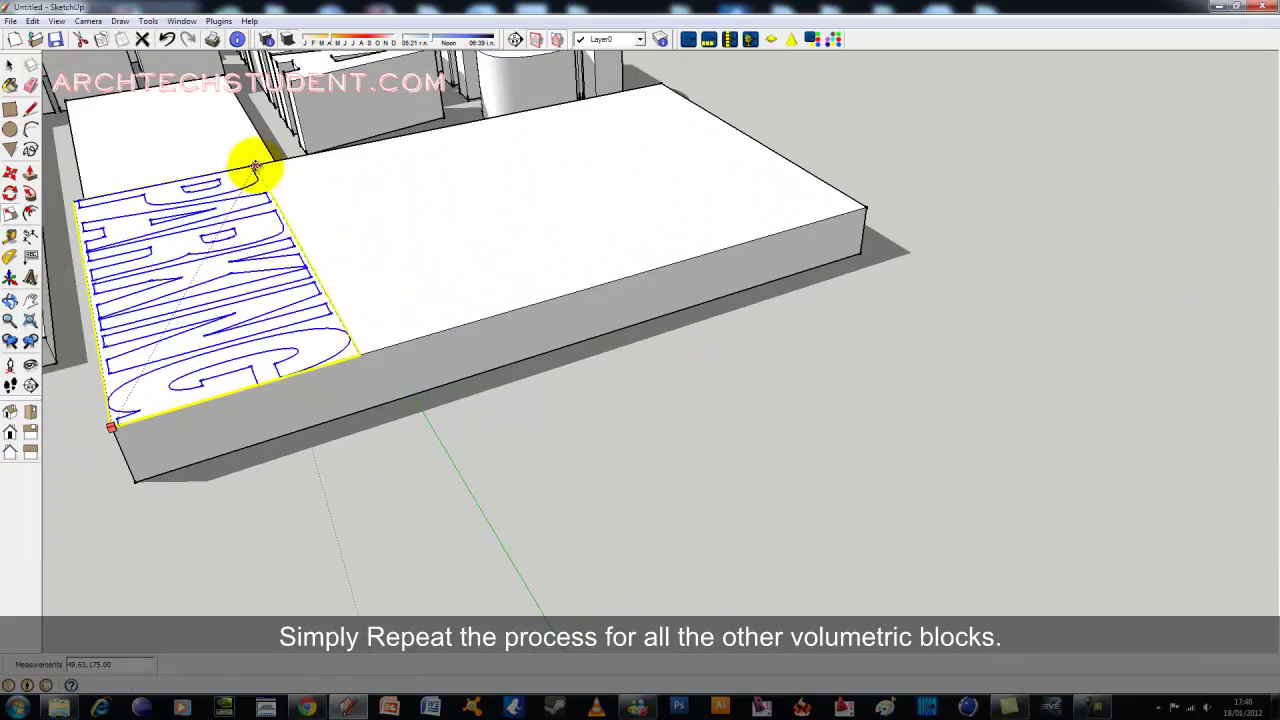
Rotate PARKING so it runs along the length of the block.
{"action": "left_click", "coordinate": [10, 213]}
{"action": "scroll", "coordinate": [171, 134], "scroll_direction": "down", "scroll_amount": 3}
{"action": "scroll", "coordinate": [114, 265], "scroll_direction": "down", "scroll_amount": 3}
{"action": "scroll", "coordinate": [428, 406], "scroll_direction": "up", "scroll_amount": 5}
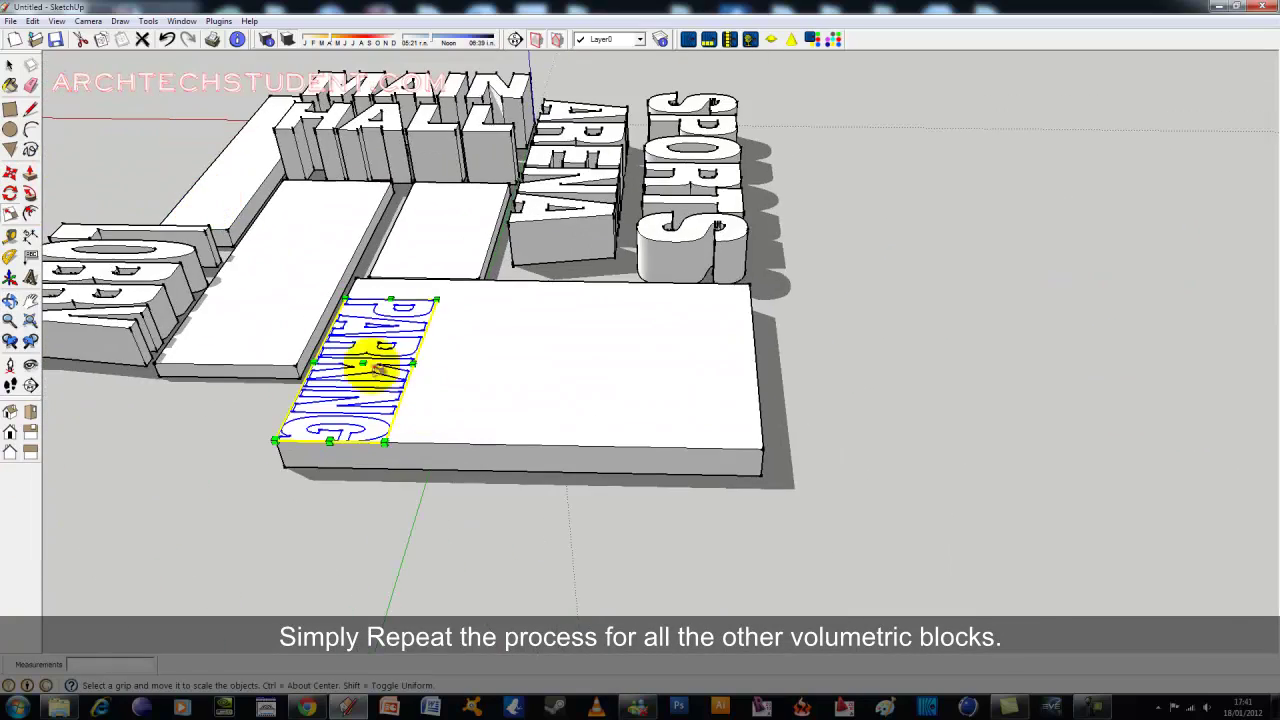
{"action": "left_click", "coordinate": [461, 347]}
{"action": "left_click", "coordinate": [129, 423]}
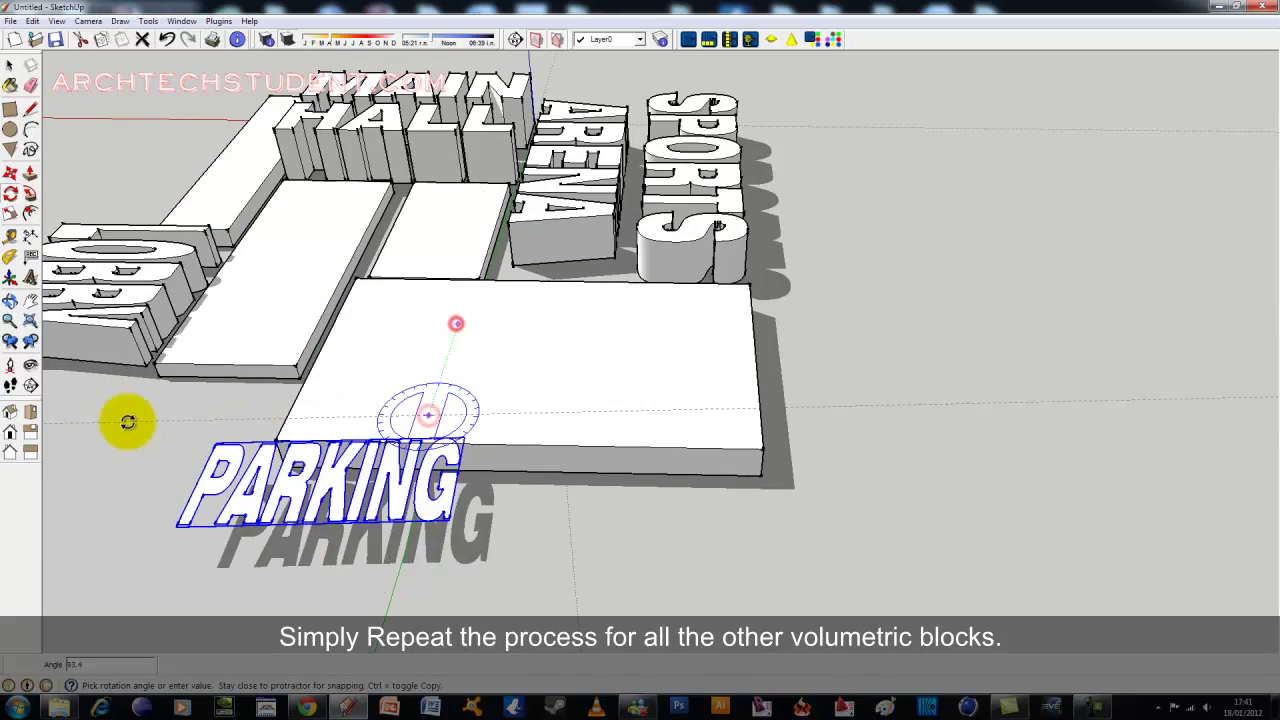
{"action": "scroll", "coordinate": [206, 549], "scroll_direction": "up", "scroll_amount": 5}
{"action": "mouse_move", "coordinate": [206, 549]}
{"action": "middle_mouse_down"}
{"action": "mouse_move", "coordinate": [367, 358]}
{"action": "mouse_move", "coordinate": [1106, 363]}
{"action": "middle_mouse_up"}
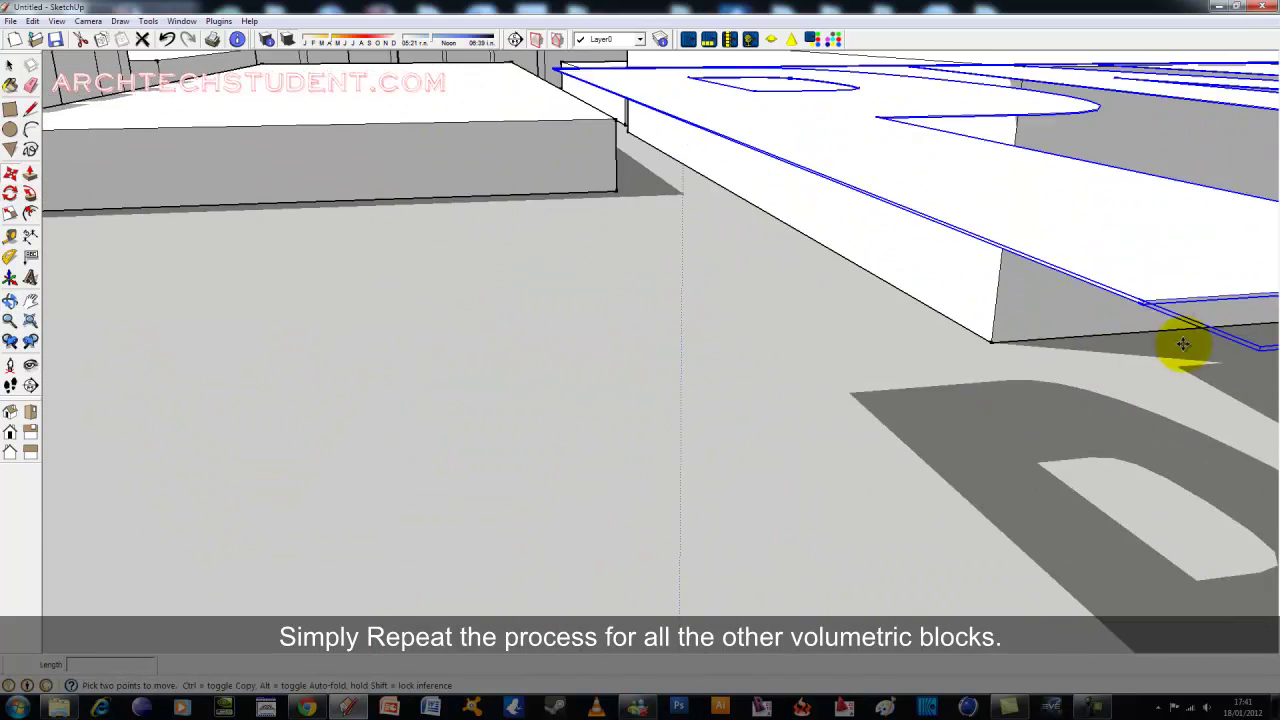
{"action": "scroll", "coordinate": [1094, 294], "scroll_direction": "up", "scroll_amount": 5}
Scale the PARKING lettering up to span the block's length.
{"action": "key", "text": "m"}
{"action": "scroll", "coordinate": [581, 432], "scroll_direction": "down", "scroll_amount": 5}
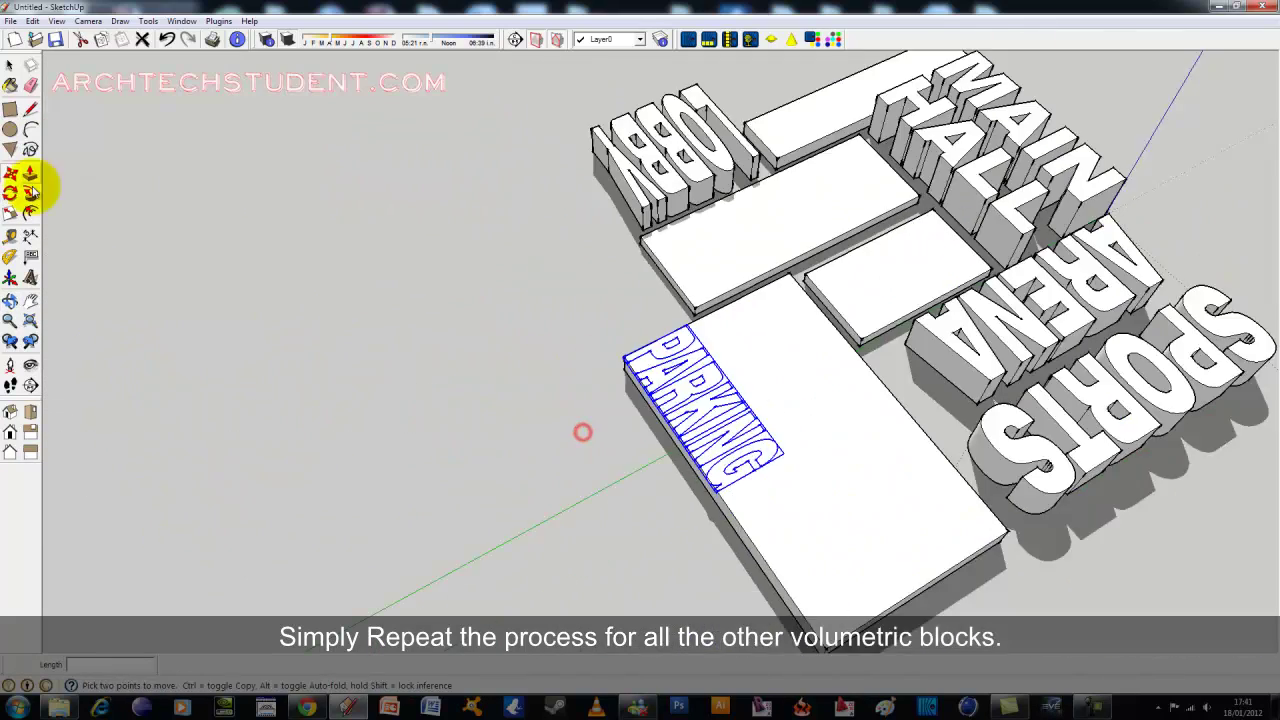
{"action": "key", "text": "s"}
{"action": "scroll", "coordinate": [677, 423], "scroll_direction": "up", "scroll_amount": 5}
{"action": "scroll", "coordinate": [600, 314], "scroll_direction": "up", "scroll_amount": 3}
{"action": "scroll", "coordinate": [706, 468], "scroll_direction": "down", "scroll_amount": 3}
{"action": "scroll", "coordinate": [706, 468], "scroll_direction": "down", "scroll_amount": 5}
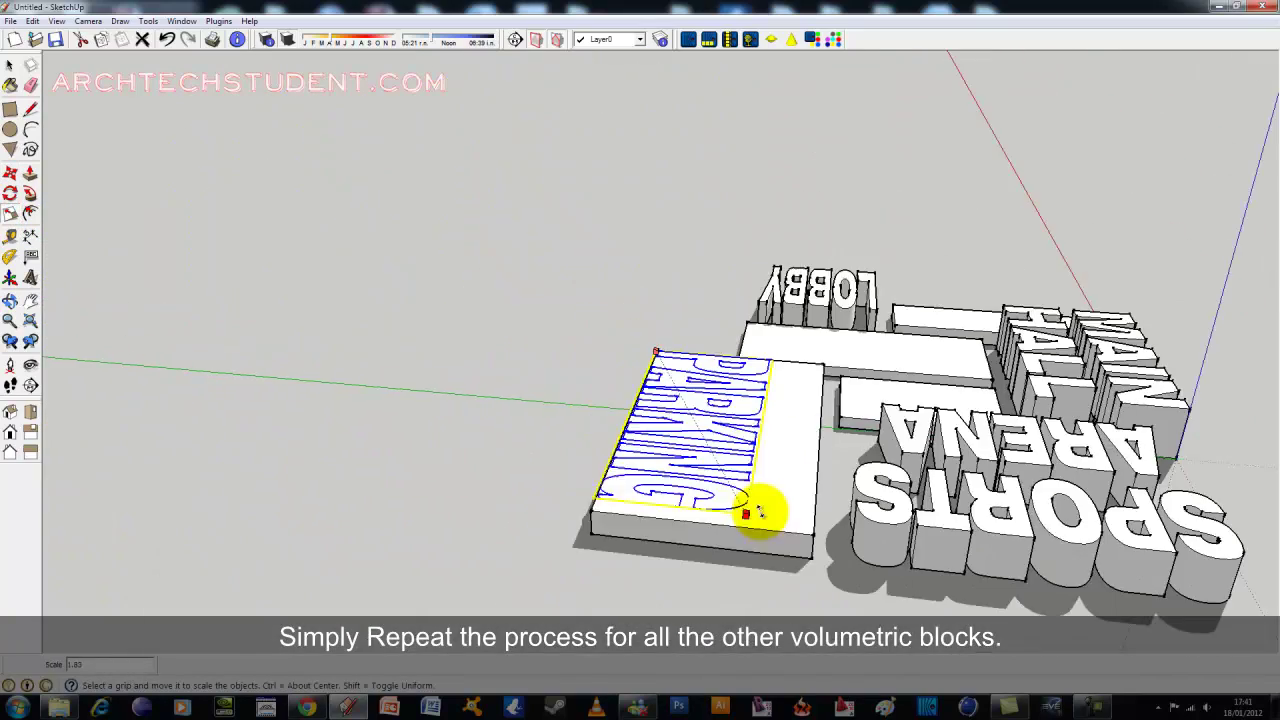
{"action": "scroll", "coordinate": [752, 530], "scroll_direction": "up", "scroll_amount": 4}
{"action": "scroll", "coordinate": [718, 512], "scroll_direction": "up", "scroll_amount": 3}
{"action": "scroll", "coordinate": [686, 500], "scroll_direction": "up", "scroll_amount": 2}
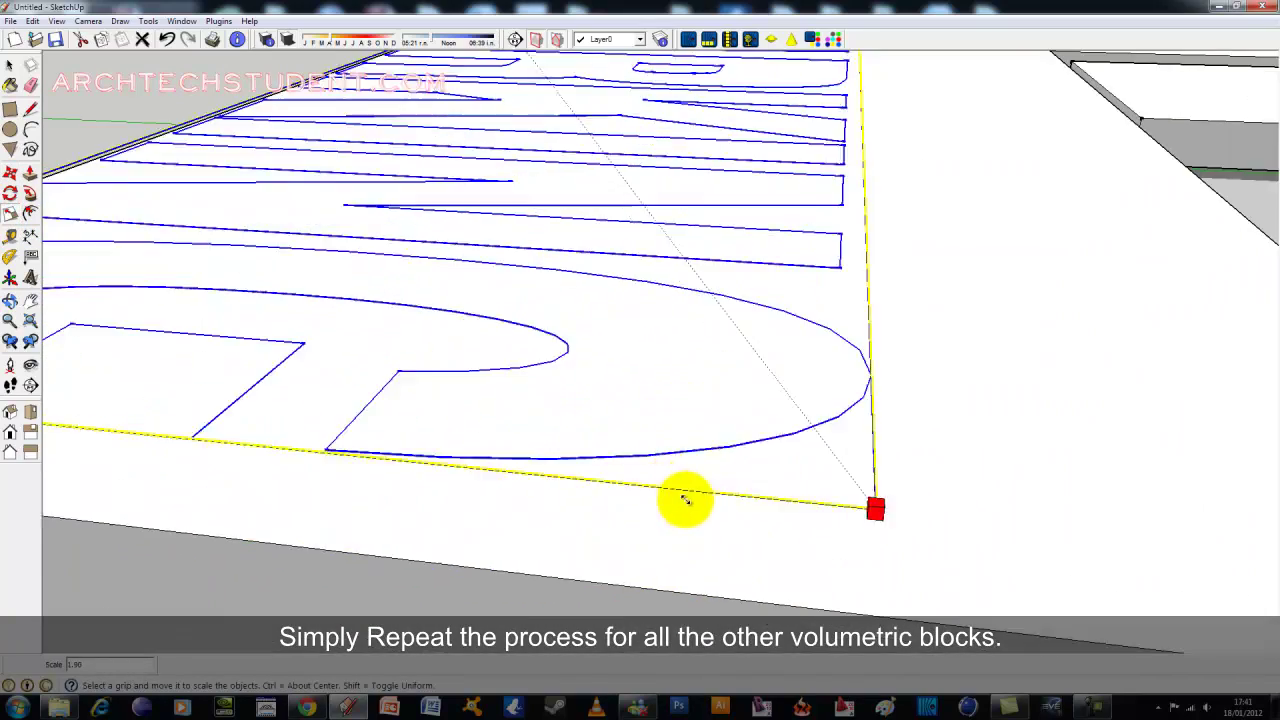
{"action": "middle_click_drag", "start_coordinate": [686, 494], "coordinate": [257, 463]}
{"action": "mouse_move", "coordinate": [257, 463]}
{"action": "left_mouse_down"}
{"action": "mouse_move", "coordinate": [275, 400]}
{"action": "mouse_move", "coordinate": [274, 423]}
{"action": "left_mouse_up"}
{"action": "middle_click_drag", "start_coordinate": [274, 423], "coordinate": [943, 206]}
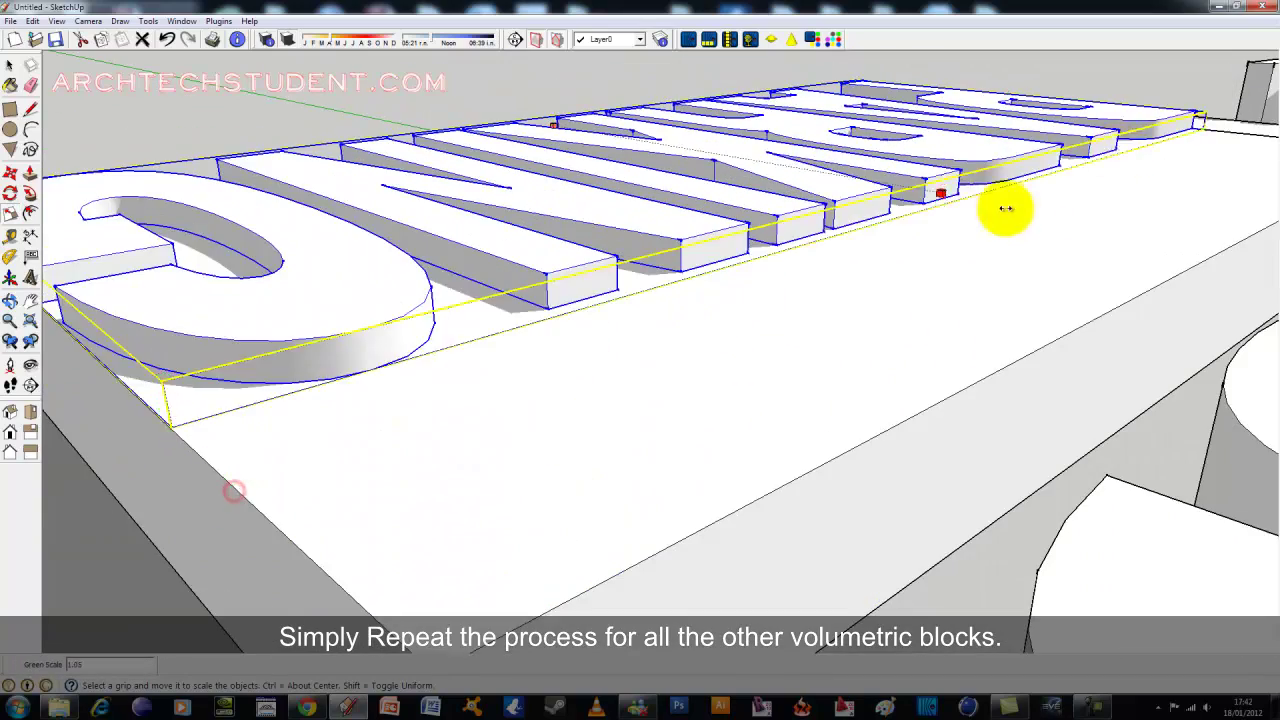
Widen PARKING to the block's width and match the block's height.
{"action": "left_click_drag", "start_coordinate": [943, 206], "coordinate": [1208, 278]}
{"action": "middle_click_drag", "start_coordinate": [1208, 278], "coordinate": [611, 340]}
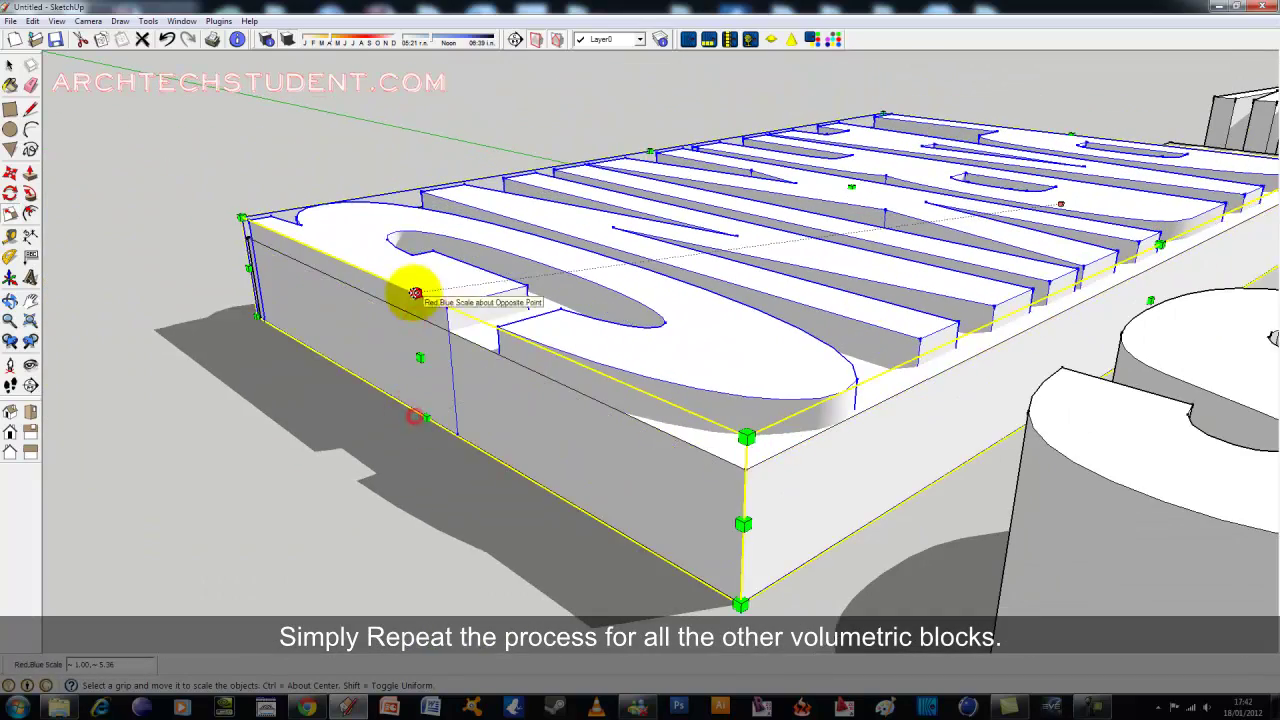
{"action": "left_click_drag", "start_coordinate": [415, 293], "coordinate": [413, 318]}
{"action": "scroll", "coordinate": [562, 322], "scroll_direction": "down", "scroll_amount": 3}
{"action": "scroll", "coordinate": [686, 366], "scroll_direction": "down", "scroll_amount": 3}
{"action": "mouse_move", "coordinate": [846, 423]}
{"action": "middle_mouse_down"}
{"action": "mouse_move", "coordinate": [823, 360]}
{"action": "mouse_move", "coordinate": [668, 315]}
{"action": "mouse_move", "coordinate": [603, 347]}
{"action": "middle_mouse_up"}
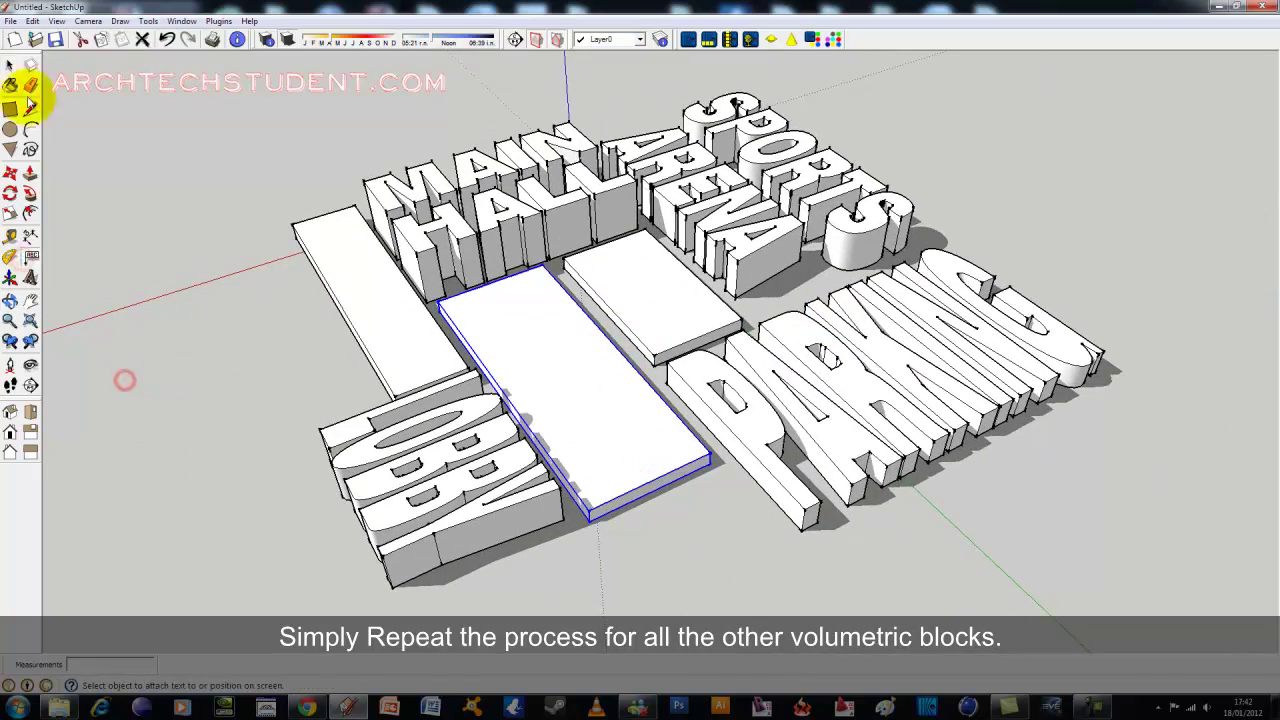
Place the EXHIBITION 3D text and rotate it to align with its block.
{"action": "left_click", "coordinate": [30, 278]}
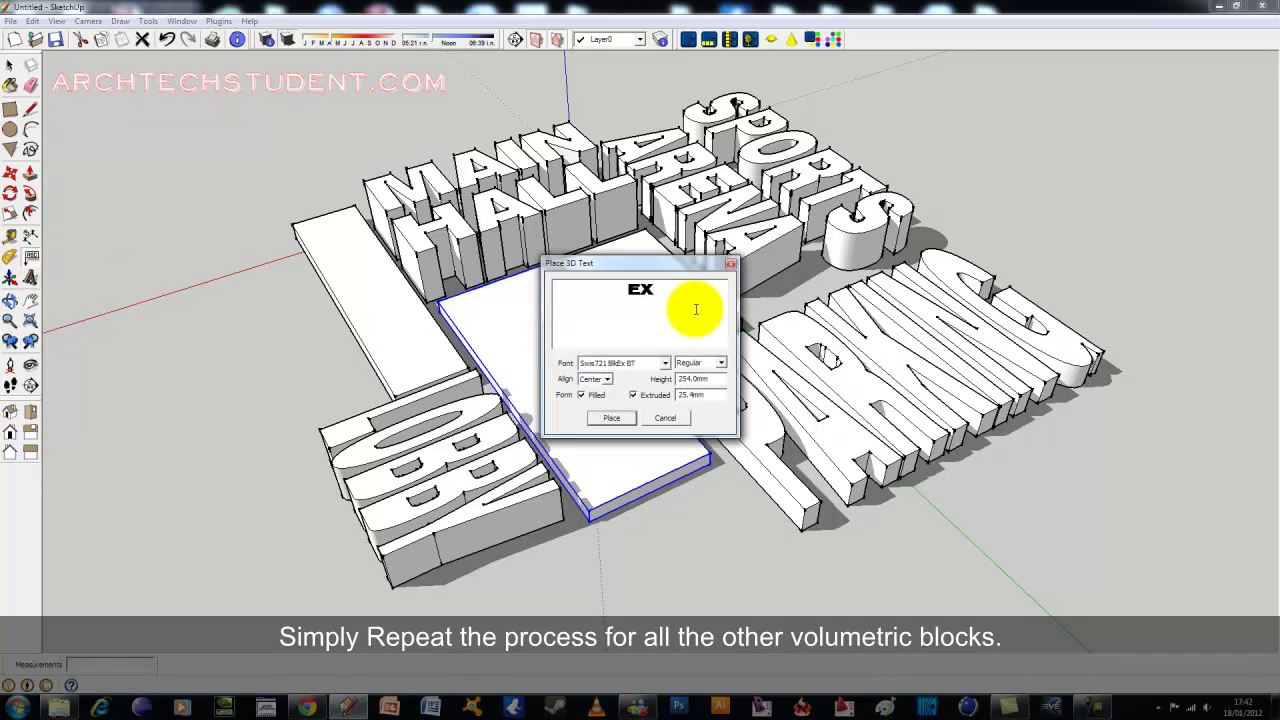
{"action": "left_click", "coordinate": [620, 421]}
{"action": "scroll", "coordinate": [466, 314], "scroll_direction": "up", "scroll_amount": 3}
{"action": "scroll", "coordinate": [428, 300], "scroll_direction": "up", "scroll_amount": 3}
{"action": "left_click", "coordinate": [551, 341]}
{"action": "scroll", "coordinate": [550, 340], "scroll_direction": "up", "scroll_amount": 2}
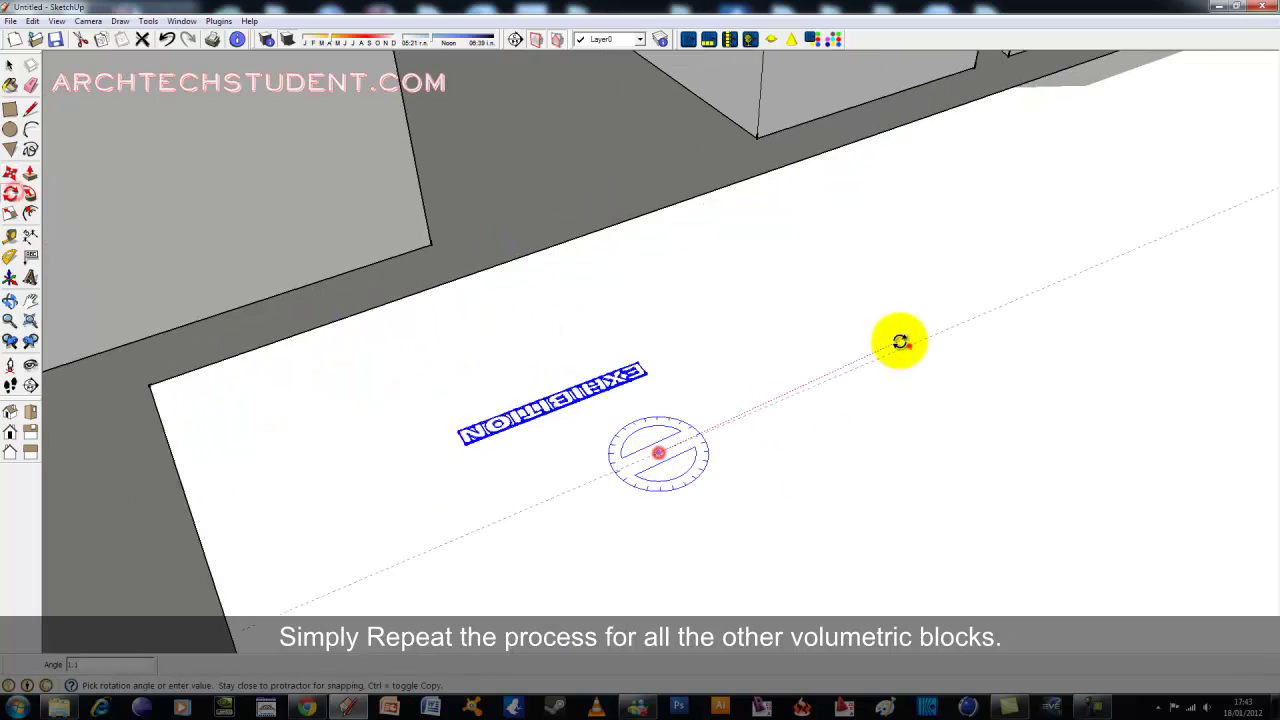
{"action": "left_click", "coordinate": [551, 320]}
Stretch the EXHIBITION text to fill the top of its block.
{"action": "key", "text": "m"}
{"action": "scroll", "coordinate": [529, 466], "scroll_direction": "down", "scroll_amount": 3}
{"action": "mouse_move", "coordinate": [529, 466]}
{"action": "middle_mouse_down"}
{"action": "mouse_move", "coordinate": [651, 449]}
{"action": "mouse_move", "coordinate": [629, 420]}
{"action": "mouse_move", "coordinate": [255, 480]}
{"action": "middle_mouse_up"}
{"action": "scroll", "coordinate": [255, 480], "scroll_direction": "down", "scroll_amount": 2}
{"action": "left_click", "coordinate": [10, 213]}
{"action": "scroll", "coordinate": [357, 486], "scroll_direction": "up", "scroll_amount": 5}
{"action": "mouse_move", "coordinate": [357, 486]}
{"action": "middle_mouse_down"}
{"action": "mouse_move", "coordinate": [709, 491]}
{"action": "mouse_move", "coordinate": [1024, 402]}
{"action": "middle_mouse_up"}
{"action": "scroll", "coordinate": [1024, 402], "scroll_direction": "down", "scroll_amount": 3}
{"action": "left_click_drag", "start_coordinate": [814, 434], "coordinate": [971, 523]}
Lower the EXHIBITION lettering down to ground level.
{"action": "scroll", "coordinate": [986, 508], "scroll_direction": "up", "scroll_amount": 4}
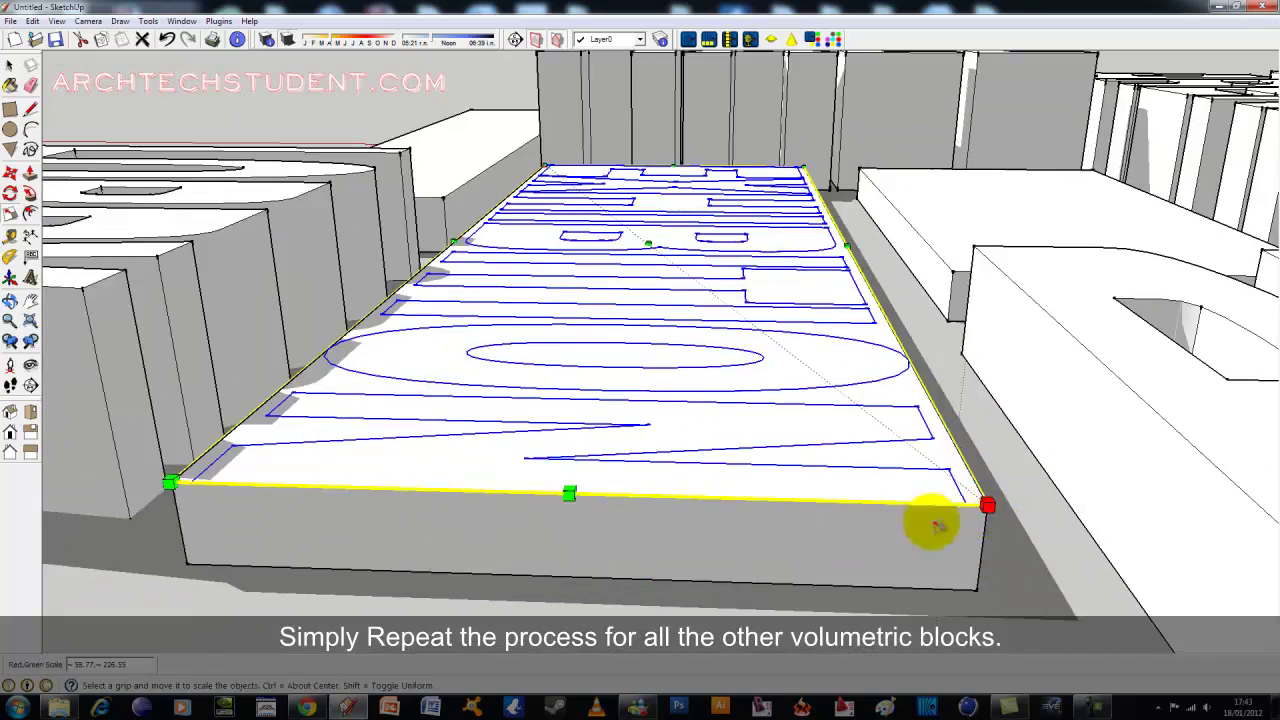
{"action": "middle_click_drag", "start_coordinate": [986, 508], "coordinate": [740, 415]}
{"action": "scroll", "coordinate": [740, 415], "scroll_direction": "down", "scroll_amount": 3}
{"action": "scroll", "coordinate": [763, 429], "scroll_direction": "up", "scroll_amount": 3}
{"action": "mouse_move", "coordinate": [711, 466]}
{"action": "middle_mouse_down"}
{"action": "mouse_move", "coordinate": [677, 517]}
{"action": "mouse_move", "coordinate": [546, 409]}
{"action": "mouse_move", "coordinate": [674, 466]}
{"action": "mouse_move", "coordinate": [663, 517]}
{"action": "mouse_move", "coordinate": [660, 460]}
{"action": "middle_mouse_up"}
{"action": "scroll", "coordinate": [546, 409], "scroll_direction": "down", "scroll_amount": 3}
{"action": "scroll", "coordinate": [669, 446], "scroll_direction": "down", "scroll_amount": 1}
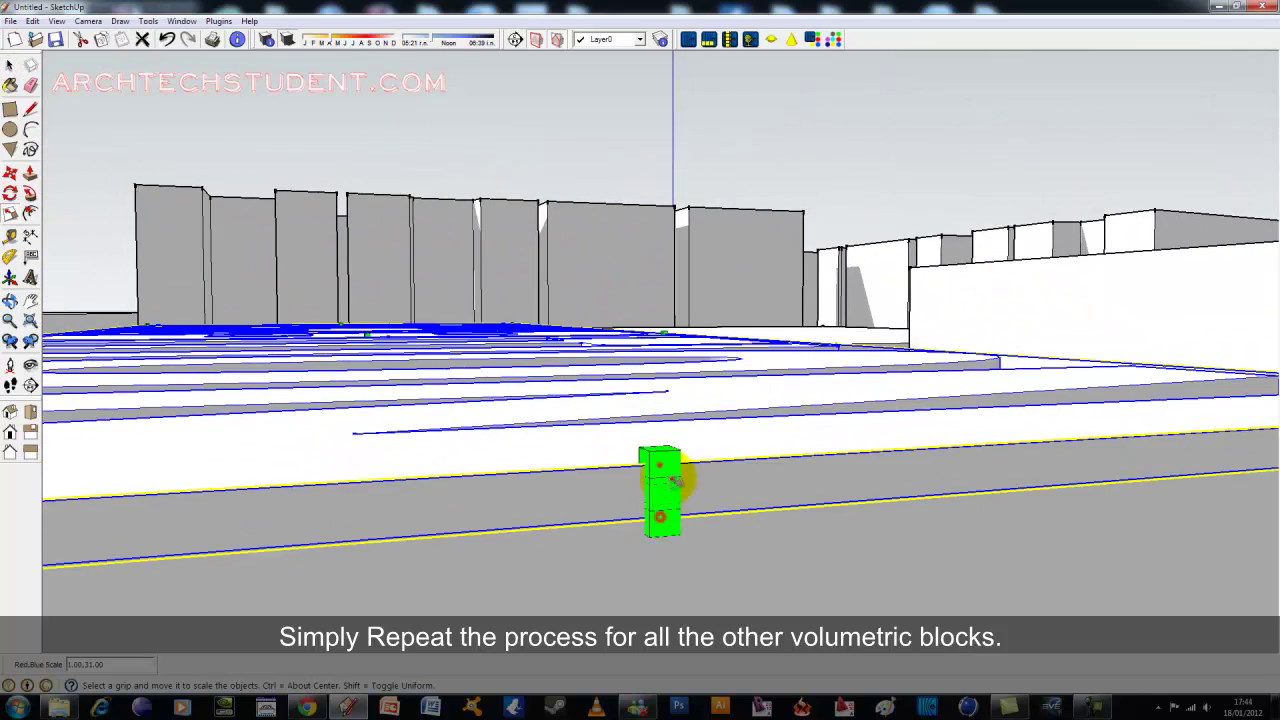
{"action": "scroll", "coordinate": [660, 460], "scroll_direction": "down", "scroll_amount": 3}
{"action": "middle_click_drag", "start_coordinate": [654, 537], "coordinate": [680, 650]}
{"action": "middle_click_drag", "start_coordinate": [859, 580], "coordinate": [771, 415]}
{"action": "left_click", "coordinate": [10, 174]}
{"action": "left_click_drag", "start_coordinate": [490, 370], "coordinate": [490, 500]}
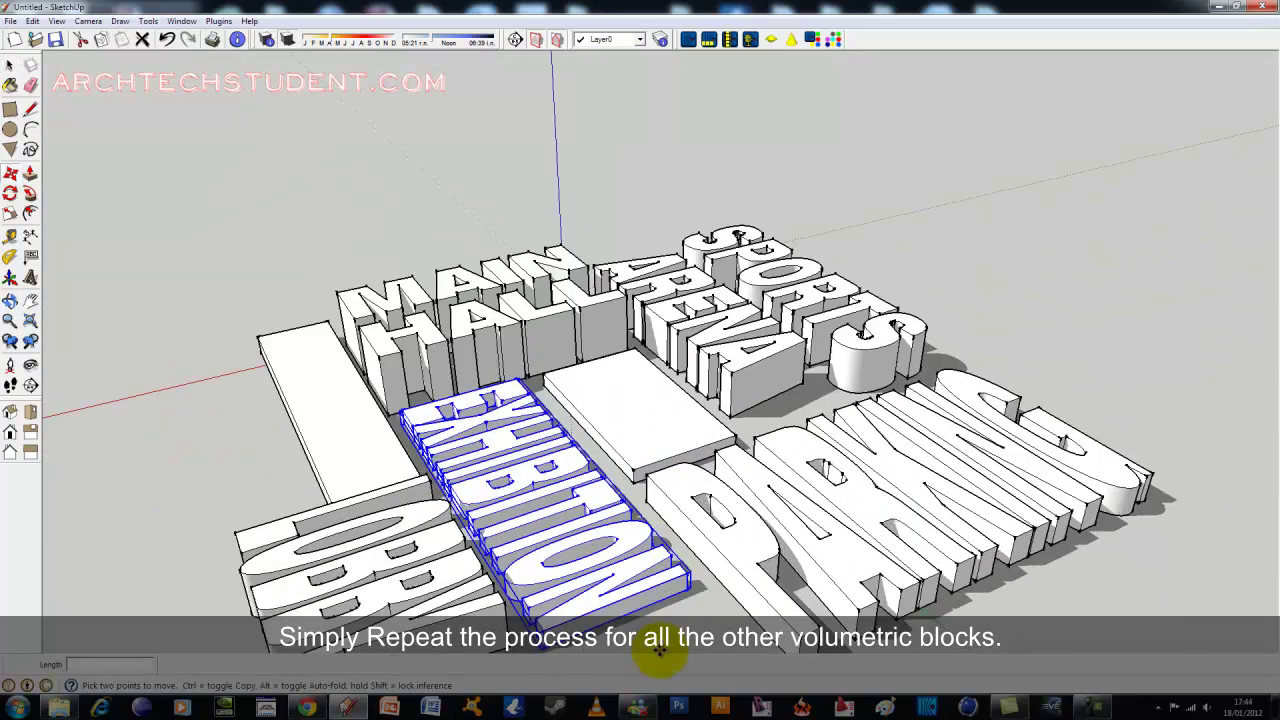
Place the 3D text PRACTICE on the central flat block.
{"action": "left_click", "coordinate": [385, 430]}
{"action": "scroll", "coordinate": [586, 334], "scroll_direction": "up", "scroll_amount": 5}
{"action": "scroll", "coordinate": [586, 334], "scroll_direction": "up", "scroll_amount": 3}
{"action": "left_click", "coordinate": [30, 278]}
{"action": "type", "text": "PRACTICE"}
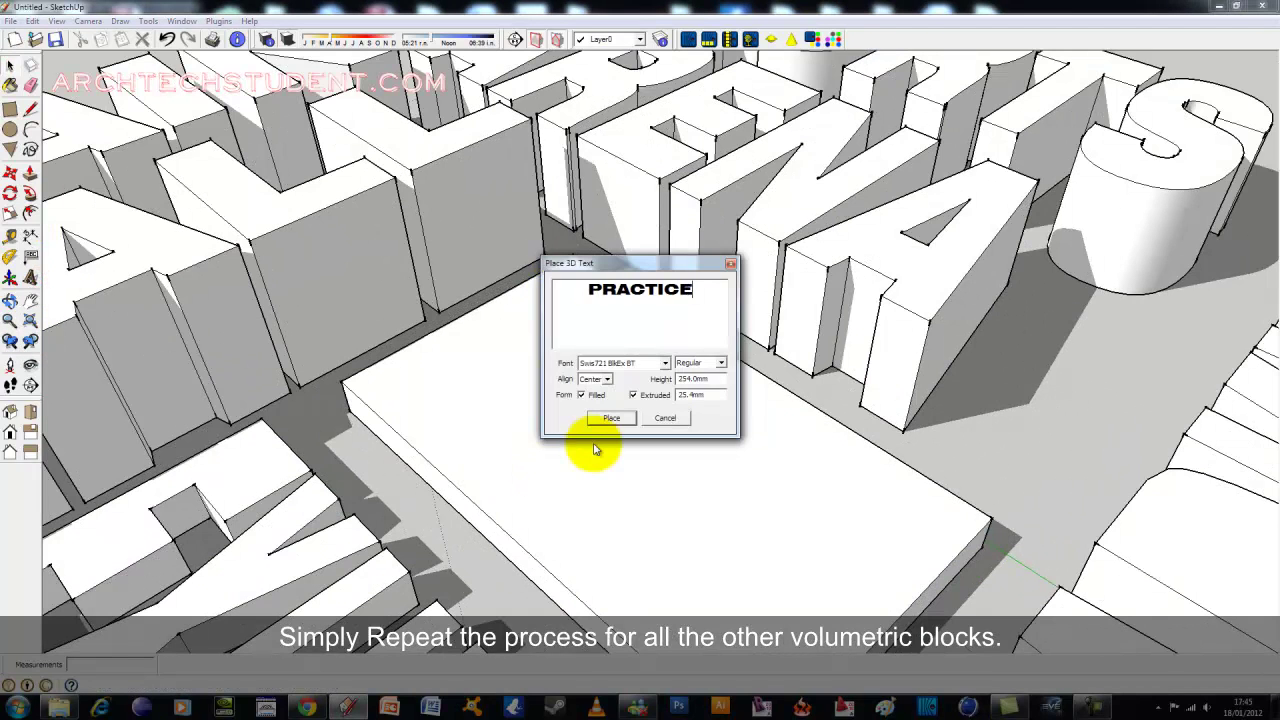
{"action": "left_click", "coordinate": [625, 421]}
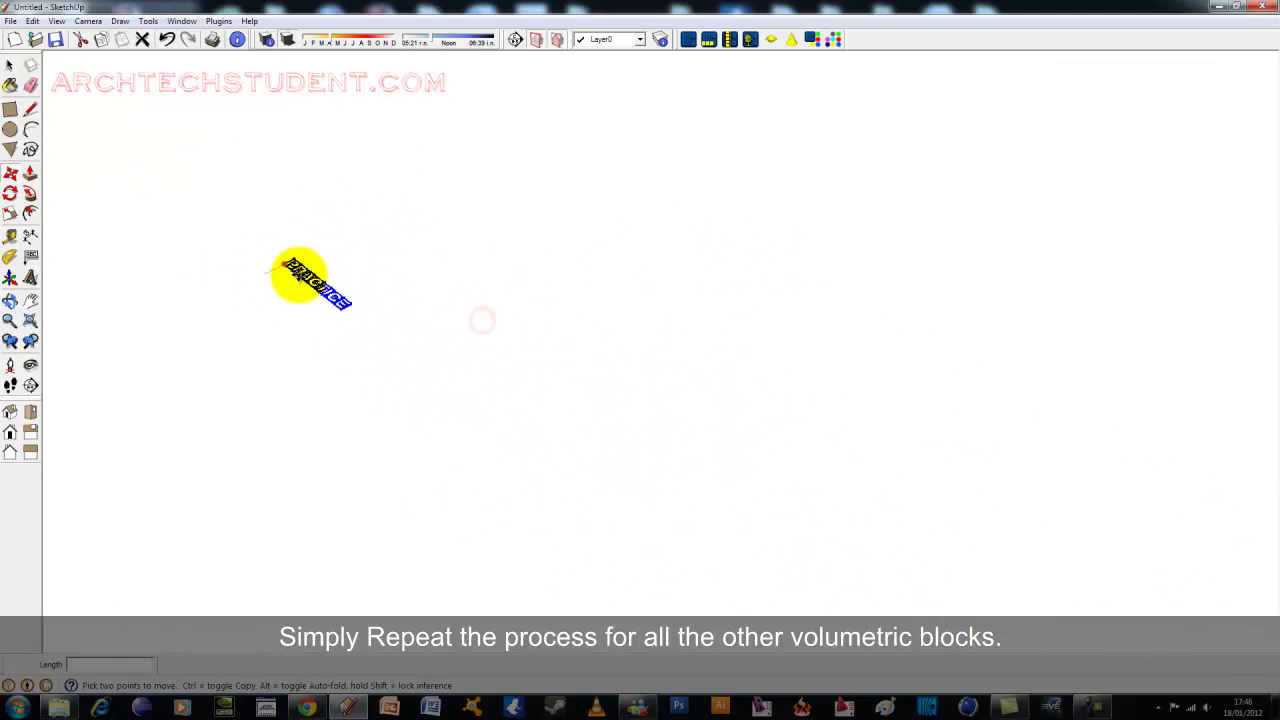
Rotate PRACTICE to run along the block edge.
{"action": "left_click", "coordinate": [10, 193]}
{"action": "scroll", "coordinate": [262, 293], "scroll_direction": "down", "scroll_amount": 5}
{"action": "mouse_move", "coordinate": [740, 540]}
{"action": "middle_mouse_down"}
{"action": "mouse_move", "coordinate": [501, 358]}
{"action": "mouse_move", "coordinate": [318, 180]}
{"action": "middle_mouse_up"}
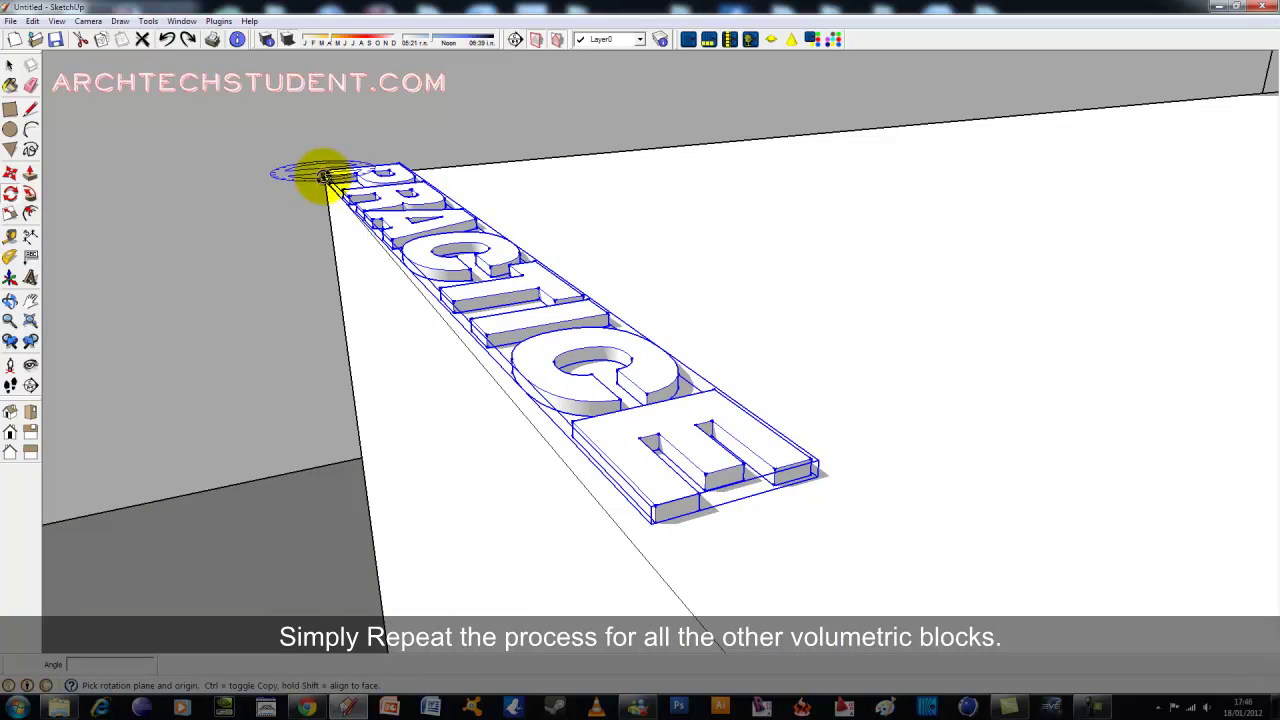
{"action": "mouse_move", "coordinate": [663, 510]}
{"action": "middle_mouse_down"}
{"action": "mouse_move", "coordinate": [634, 517]}
{"action": "mouse_move", "coordinate": [186, 351]}
{"action": "middle_mouse_up"}
Scale PRACTICE to stretch along the block's footprint.
{"action": "key", "text": "s"}
{"action": "mouse_move", "coordinate": [677, 534]}
{"action": "middle_mouse_down"}
{"action": "mouse_move", "coordinate": [737, 565]}
{"action": "mouse_move", "coordinate": [711, 517]}
{"action": "mouse_move", "coordinate": [871, 506]}
{"action": "mouse_move", "coordinate": [714, 423]}
{"action": "mouse_move", "coordinate": [445, 500]}
{"action": "middle_mouse_up"}
{"action": "left_click_drag", "start_coordinate": [445, 500], "coordinate": [472, 505]}
{"action": "mouse_move", "coordinate": [476, 503]}
{"action": "middle_mouse_down"}
{"action": "mouse_move", "coordinate": [171, 249]}
{"action": "mouse_move", "coordinate": [594, 166]}
{"action": "mouse_move", "coordinate": [651, 229]}
{"action": "mouse_move", "coordinate": [787, 186]}
{"action": "mouse_move", "coordinate": [509, 274]}
{"action": "middle_mouse_up"}
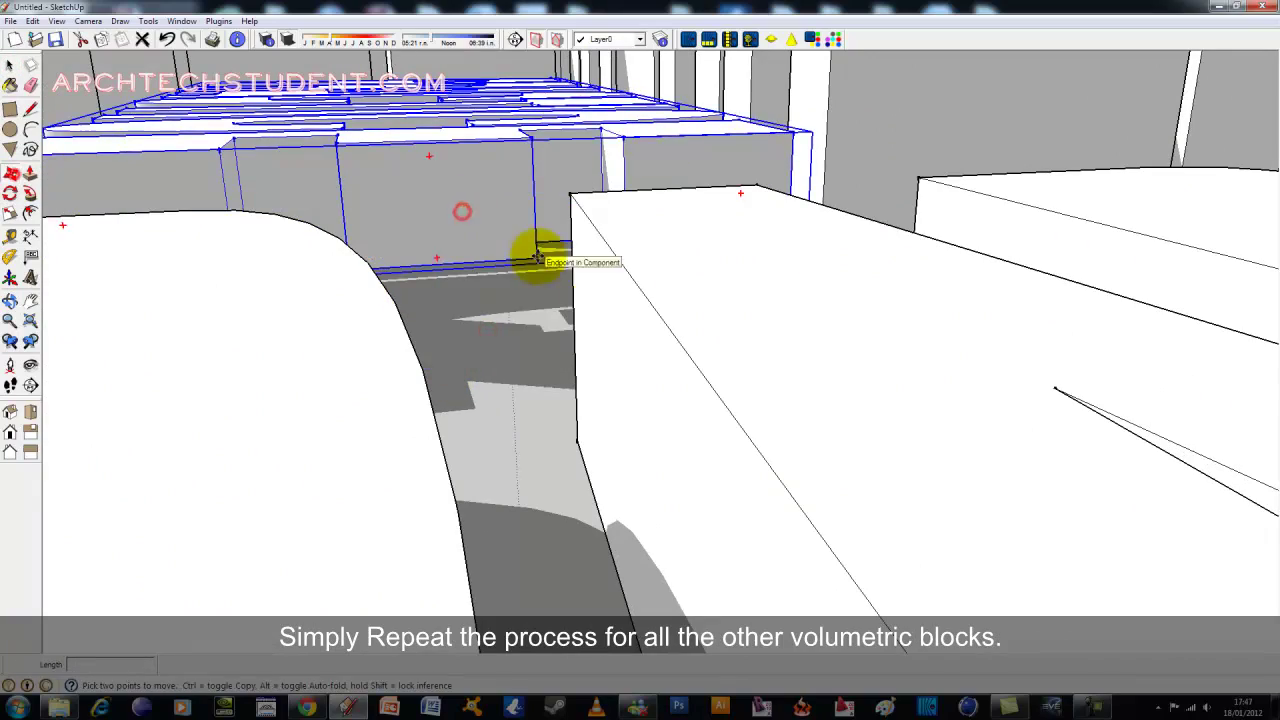
Drop PRACTICE to ground level and select the long slab on the left.
{"action": "left_click", "coordinate": [543, 357]}
{"action": "scroll", "coordinate": [643, 491], "scroll_direction": "down", "scroll_amount": 5}
{"action": "scroll", "coordinate": [697, 547], "scroll_direction": "down", "scroll_amount": 3}
{"action": "scroll", "coordinate": [697, 547], "scroll_direction": "up", "scroll_amount": 3}
{"action": "key", "text": "space"}
{"action": "left_click", "coordinate": [249, 350]}
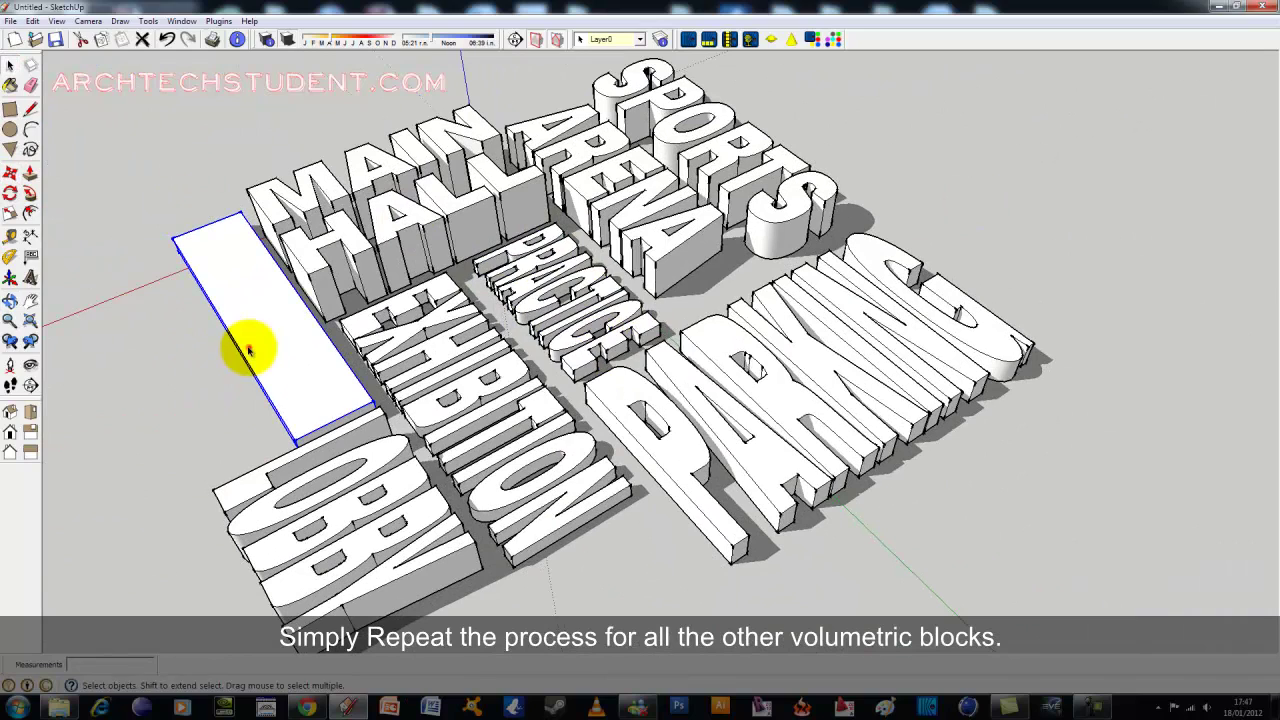
Place the FACILITIES 3D text on the left slab.
{"action": "left_click", "coordinate": [32, 279]}
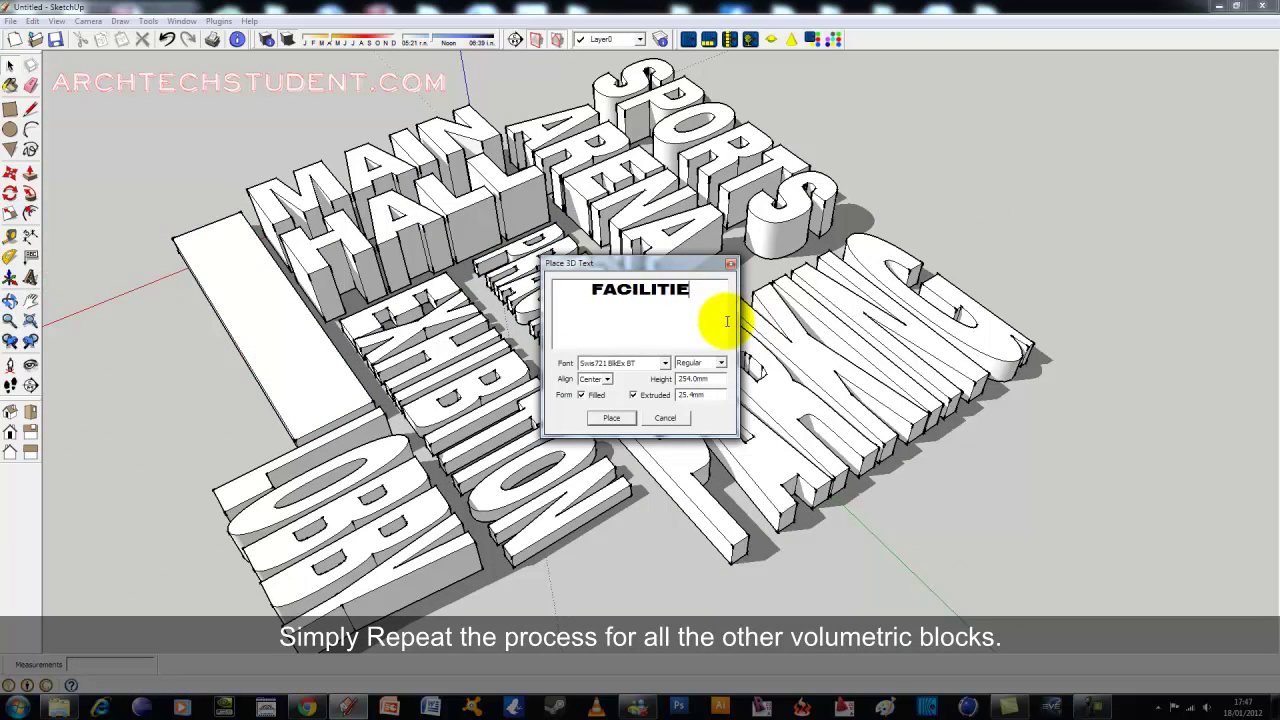
{"action": "left_click", "coordinate": [611, 417]}
{"action": "scroll", "coordinate": [108, 206], "scroll_direction": "up", "scroll_amount": 5}
{"action": "scroll", "coordinate": [163, 271], "scroll_direction": "up", "scroll_amount": 5}
{"action": "left_click", "coordinate": [206, 287]}
{"action": "scroll", "coordinate": [95, 212], "scroll_direction": "up", "scroll_amount": 2}
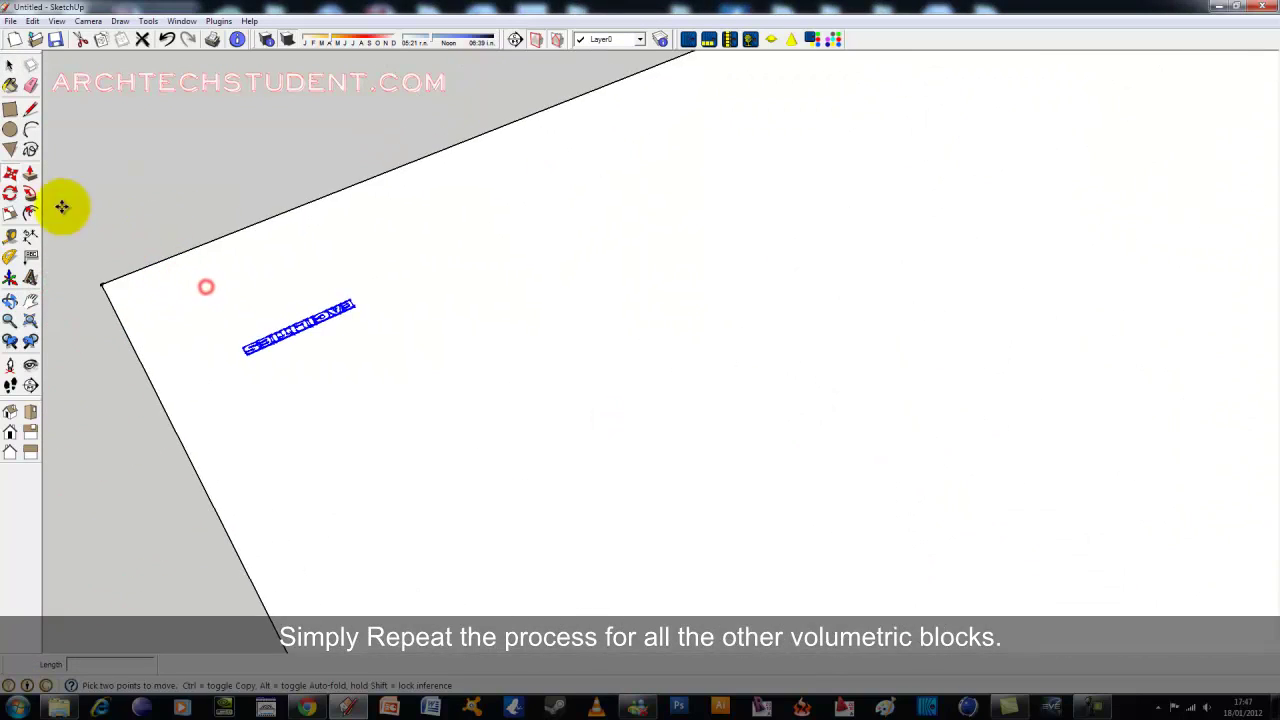
Rotate FACILITIES to lie along the slab.
{"action": "middle_click_drag", "start_coordinate": [436, 317], "coordinate": [314, 282]}
{"action": "left_click", "coordinate": [387, 330]}
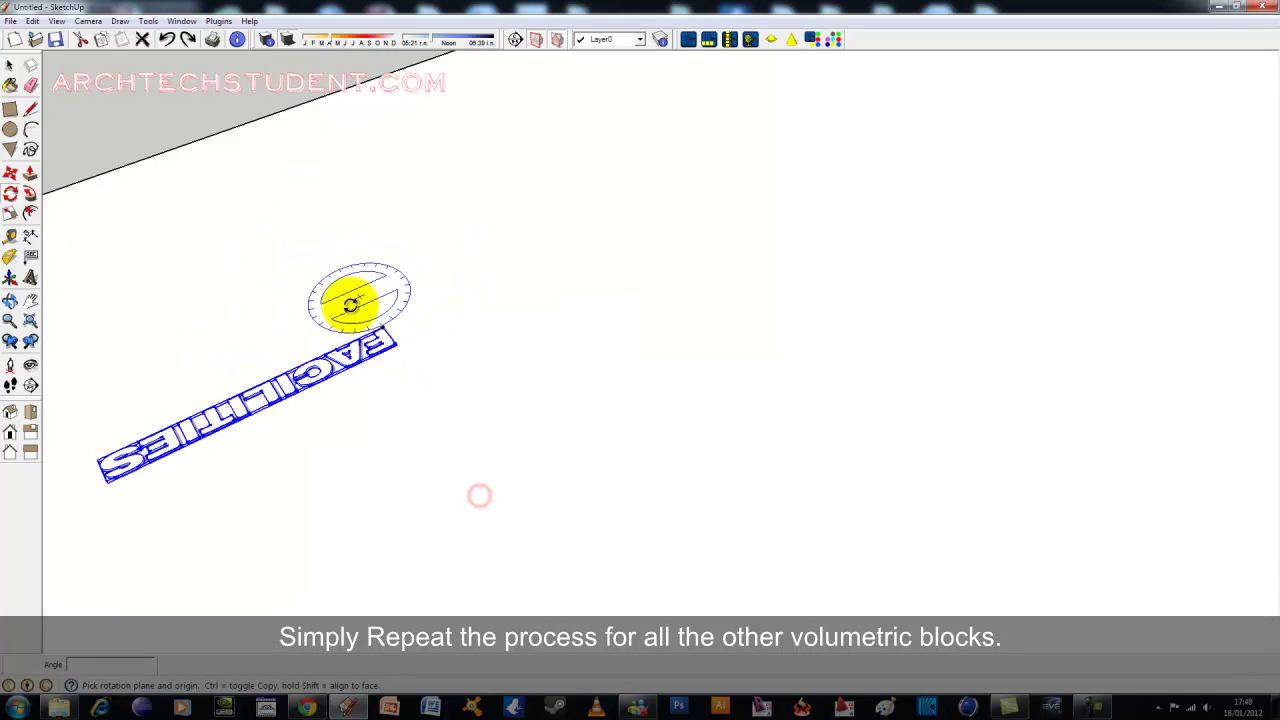
{"action": "left_click", "coordinate": [515, 492]}
{"action": "scroll", "coordinate": [400, 400], "scroll_direction": "up", "scroll_amount": 3}
{"action": "scroll", "coordinate": [177, 334], "scroll_direction": "down", "scroll_amount": 3}
{"action": "scroll", "coordinate": [60, 355], "scroll_direction": "down", "scroll_amount": 2}
Move FACILITIES to the slab's corner.
{"action": "key", "text": "m"}
{"action": "left_click", "coordinate": [58, 352]}
{"action": "scroll", "coordinate": [70, 345], "scroll_direction": "up", "scroll_amount": 1}
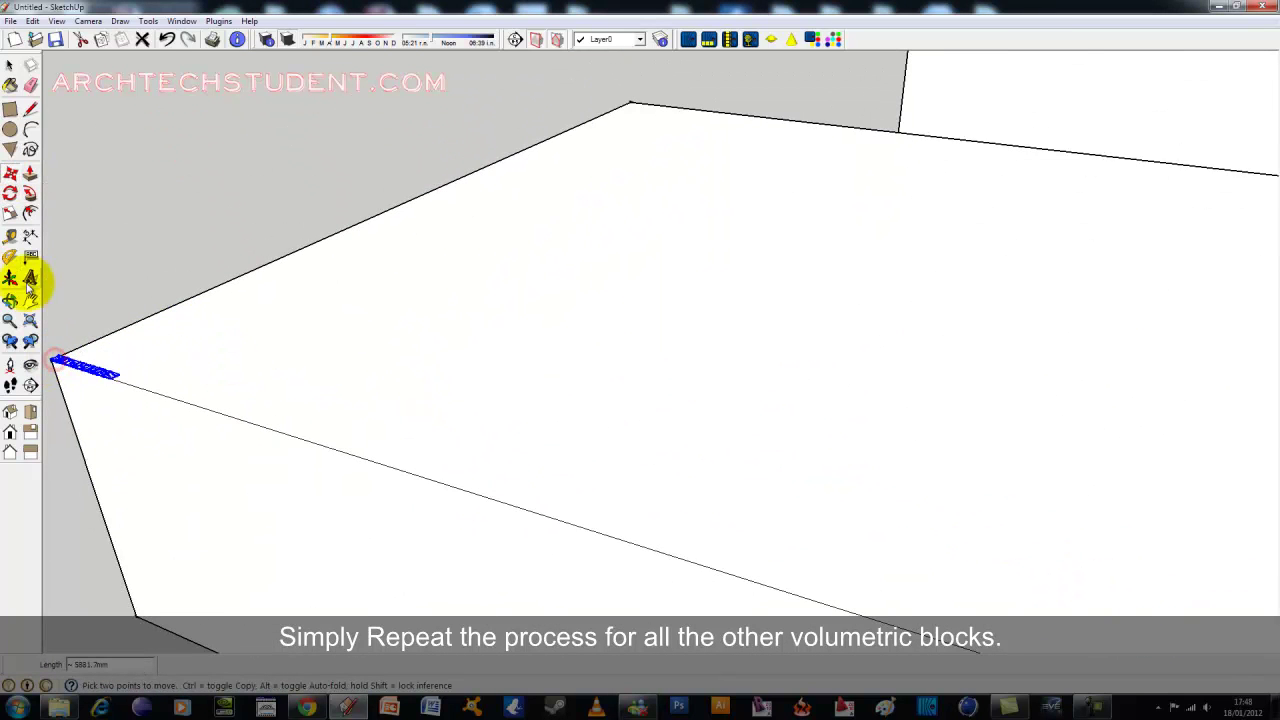
Scale FACILITIES to fill the slab's length and size.
{"action": "left_click", "coordinate": [10, 213]}
{"action": "left_click", "coordinate": [109, 409]}
{"action": "scroll", "coordinate": [443, 346], "scroll_direction": "up", "scroll_amount": 3}
{"action": "scroll", "coordinate": [737, 263], "scroll_direction": "down", "scroll_amount": 3}
{"action": "scroll", "coordinate": [583, 386], "scroll_direction": "down", "scroll_amount": 2}
{"action": "scroll", "coordinate": [583, 300], "scroll_direction": "up", "scroll_amount": 3}
{"action": "scroll", "coordinate": [726, 297], "scroll_direction": "down", "scroll_amount": 5}
{"action": "scroll", "coordinate": [943, 417], "scroll_direction": "up", "scroll_amount": 2}
{"action": "scroll", "coordinate": [1002, 421], "scroll_direction": "up", "scroll_amount": 3}
{"action": "left_click", "coordinate": [1002, 421]}
{"action": "middle_click_drag", "start_coordinate": [1137, 380], "coordinate": [826, 409]}
{"action": "left_click", "coordinate": [826, 409]}
{"action": "left_click", "coordinate": [829, 443]}
{"action": "scroll", "coordinate": [826, 412], "scroll_direction": "up", "scroll_amount": 3}
{"action": "left_click", "coordinate": [826, 412]}
Lower FACILITIES to ground level and view the lettered model from above.
{"action": "left_click", "coordinate": [899, 601]}
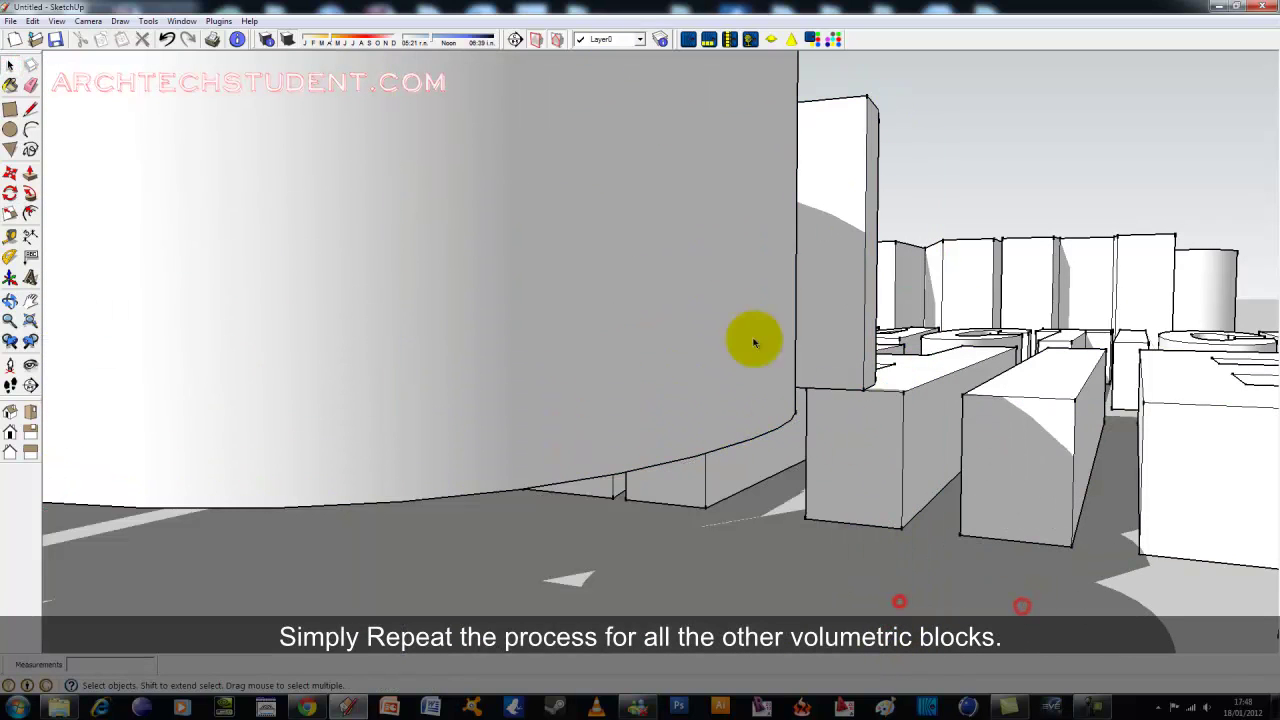
{"action": "scroll", "coordinate": [867, 521], "scroll_direction": "up", "scroll_amount": 3}
{"action": "scroll", "coordinate": [880, 563], "scroll_direction": "up", "scroll_amount": 3}
{"action": "scroll", "coordinate": [771, 543], "scroll_direction": "up", "scroll_amount": 3}
{"action": "scroll", "coordinate": [849, 540], "scroll_direction": "up", "scroll_amount": 2}
{"action": "scroll", "coordinate": [690, 505], "scroll_direction": "down", "scroll_amount": 3}
{"action": "scroll", "coordinate": [670, 460], "scroll_direction": "down", "scroll_amount": 3}
{"action": "scroll", "coordinate": [400, 330], "scroll_direction": "down", "scroll_amount": 3}
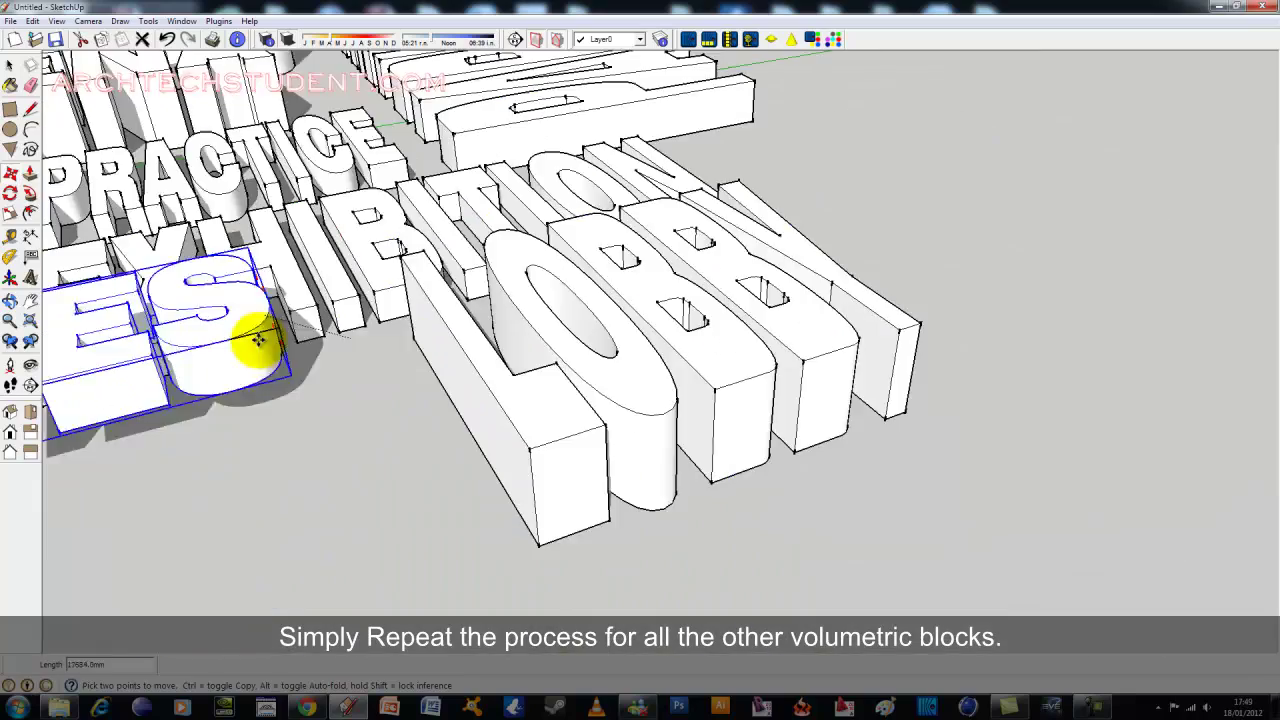
{"action": "scroll", "coordinate": [260, 240], "scroll_direction": "down", "scroll_amount": 3}
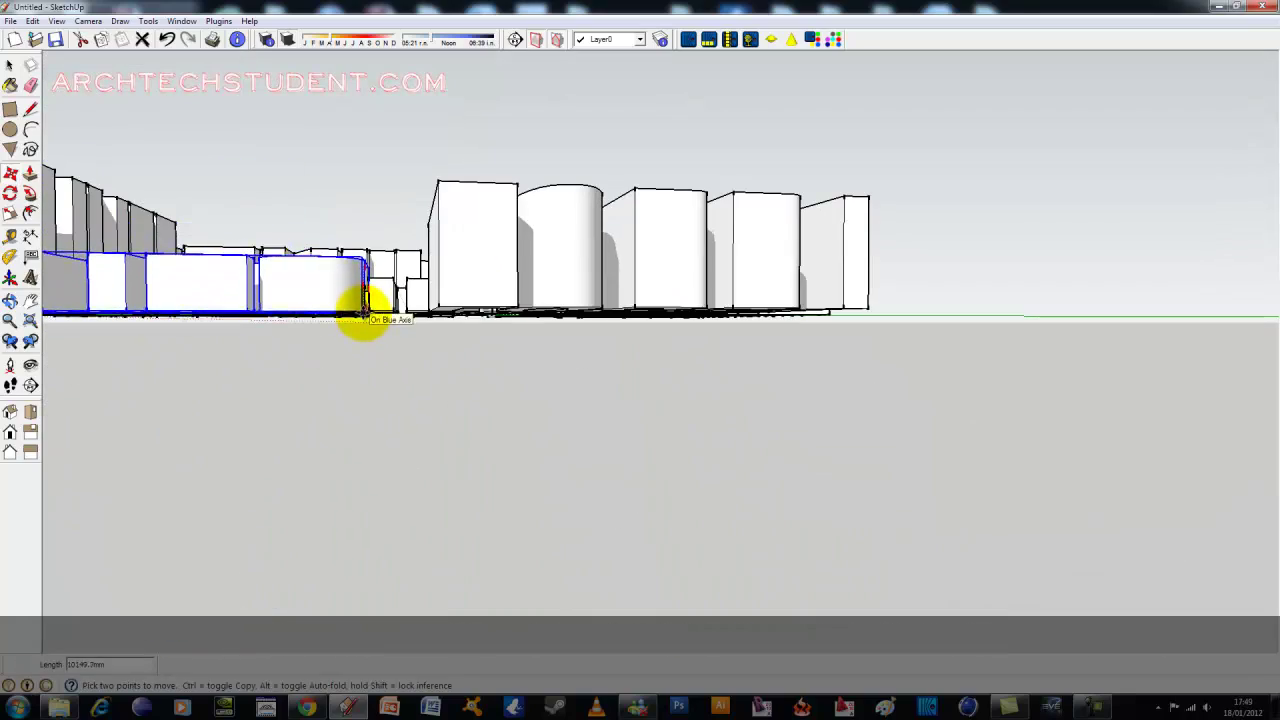
{"action": "left_click", "coordinate": [363, 305]}
{"action": "middle_click_drag", "start_coordinate": [363, 305], "coordinate": [314, 437]}
{"action": "scroll", "coordinate": [380, 106], "scroll_direction": "down", "scroll_amount": 3}
{"action": "scroll", "coordinate": [757, 277], "scroll_direction": "up", "scroll_amount": 3}
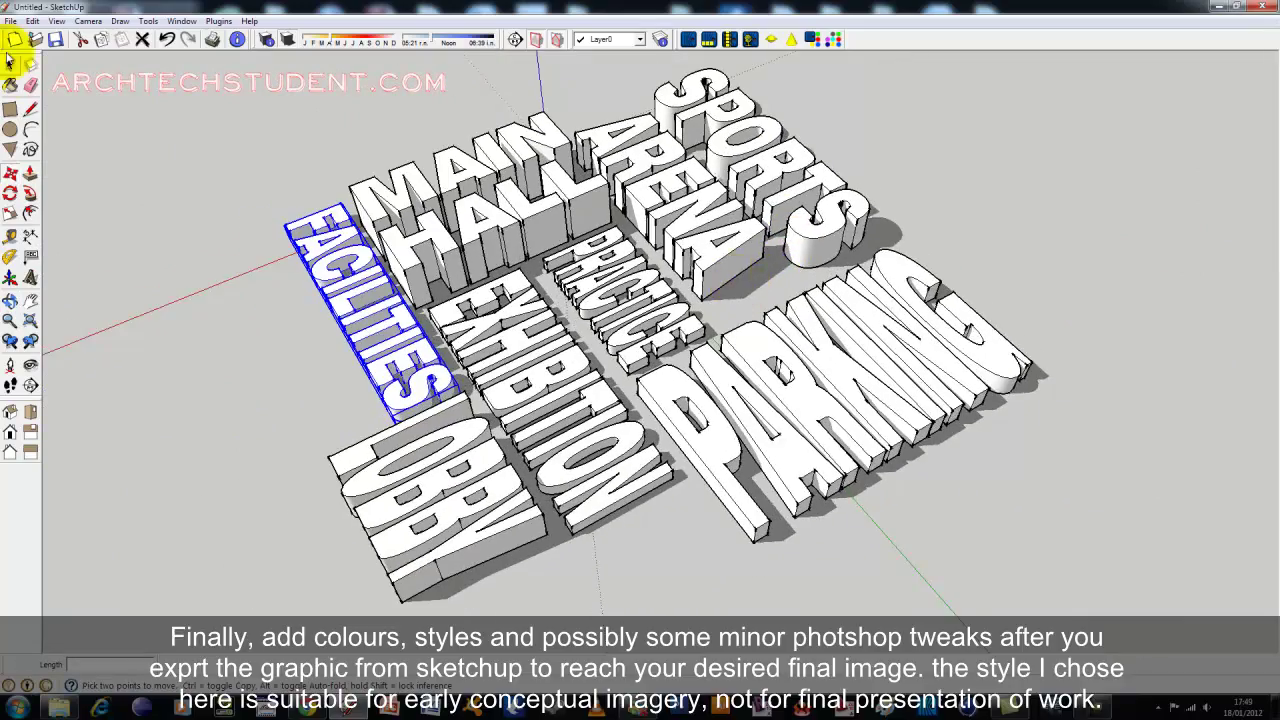
Paint MAIN HALL red, SPORTS ARENA brown and PARKING yellow using Colors swatches.
{"action": "left_click", "coordinate": [1201, 180]}
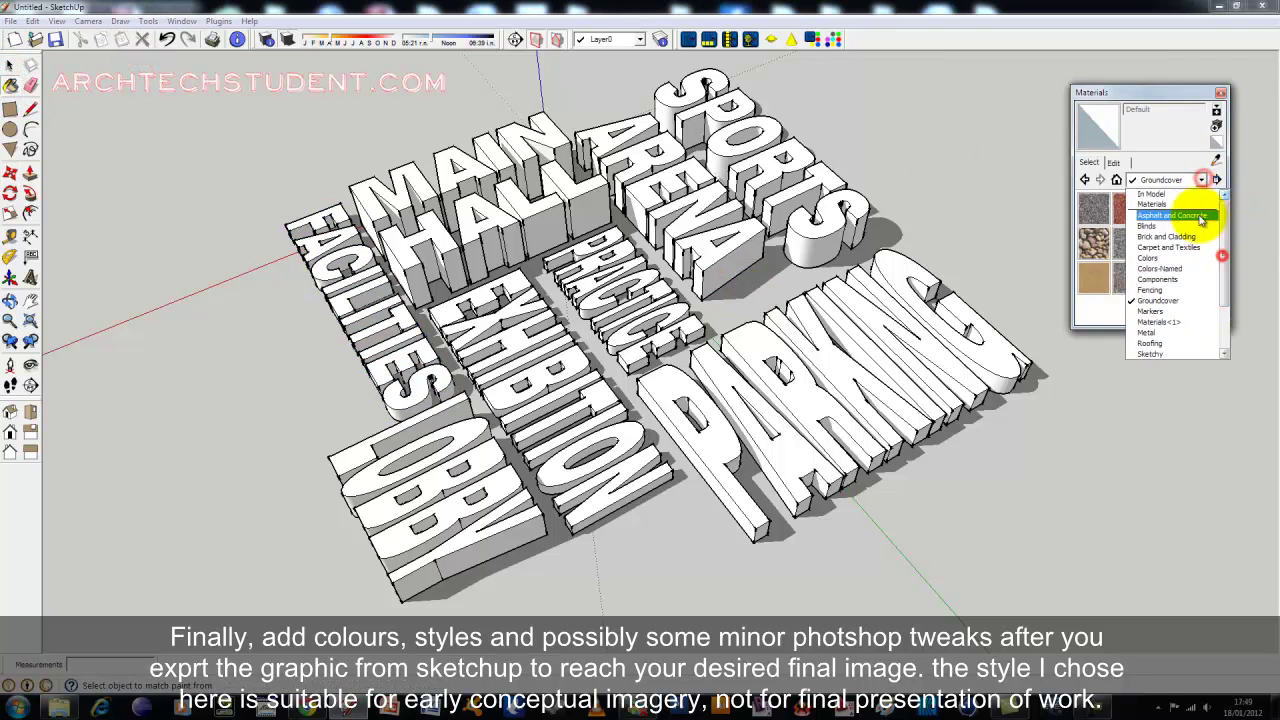
{"action": "left_click", "coordinate": [1179, 283]}
{"action": "left_click", "coordinate": [589, 194]}
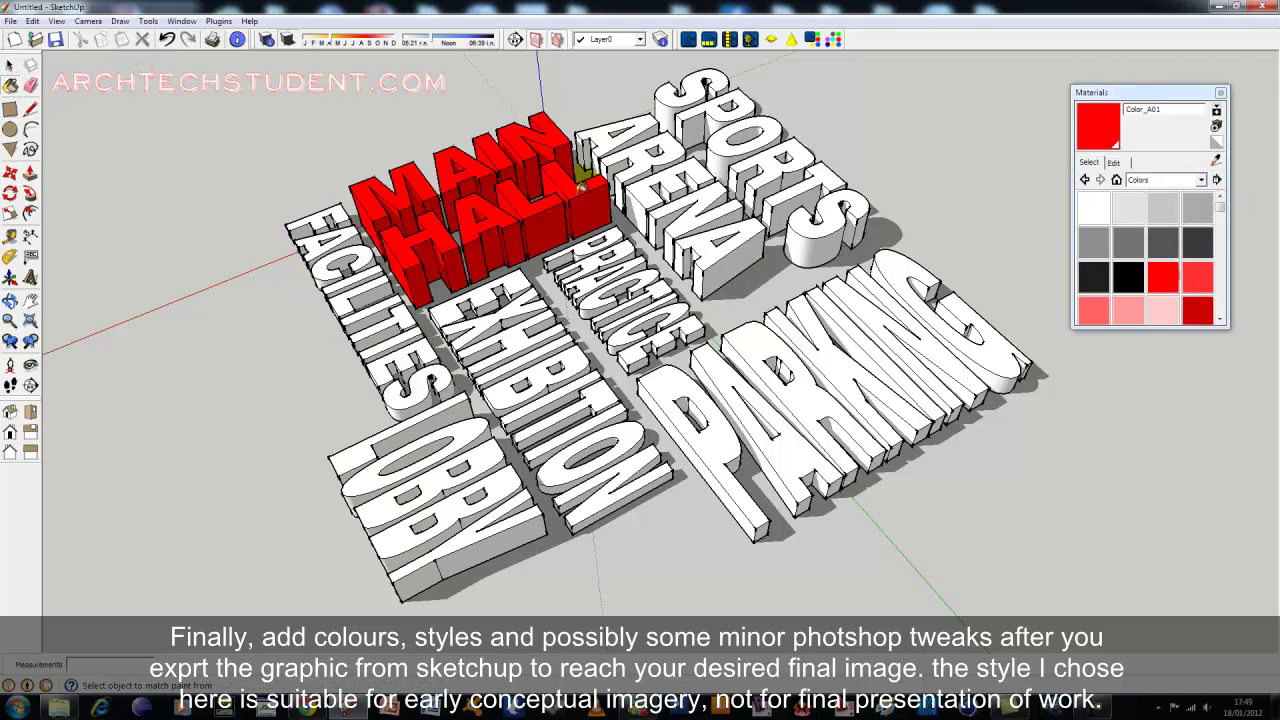
{"action": "left_click", "coordinate": [1094, 302]}
{"action": "left_click", "coordinate": [705, 222]}
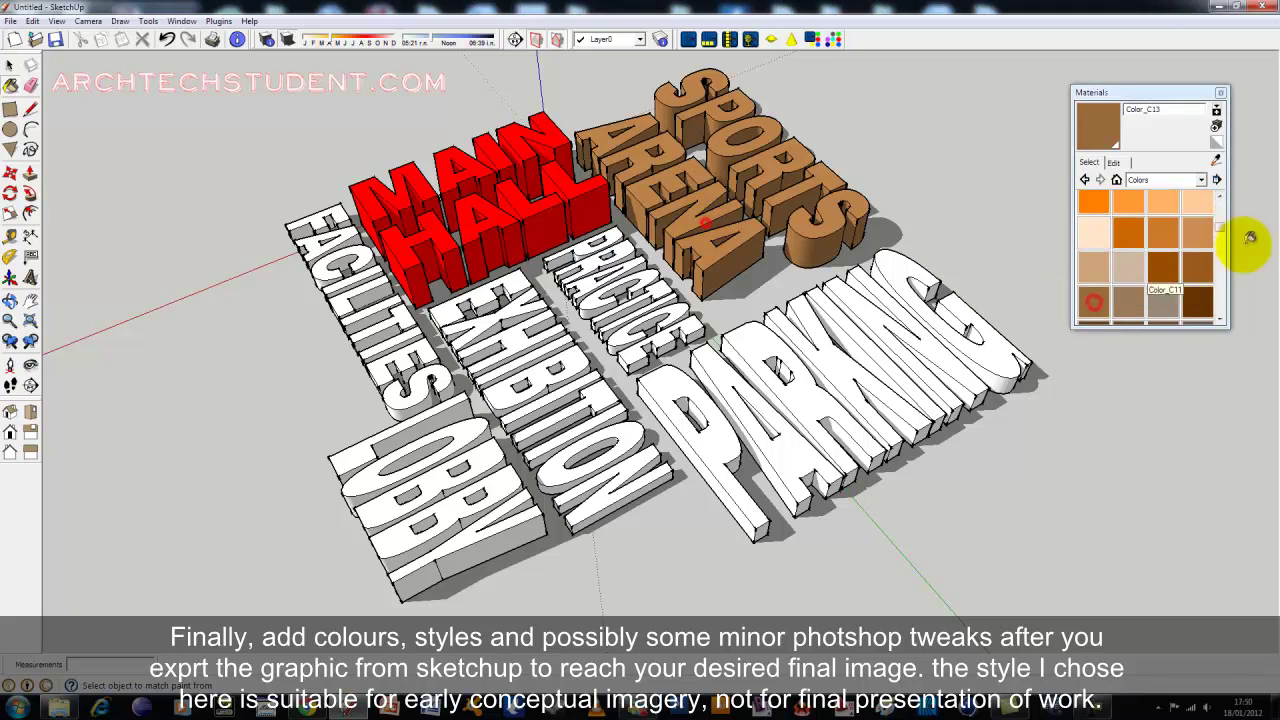
{"action": "left_click", "coordinate": [1131, 212]}
{"action": "left_click", "coordinate": [912, 383]}
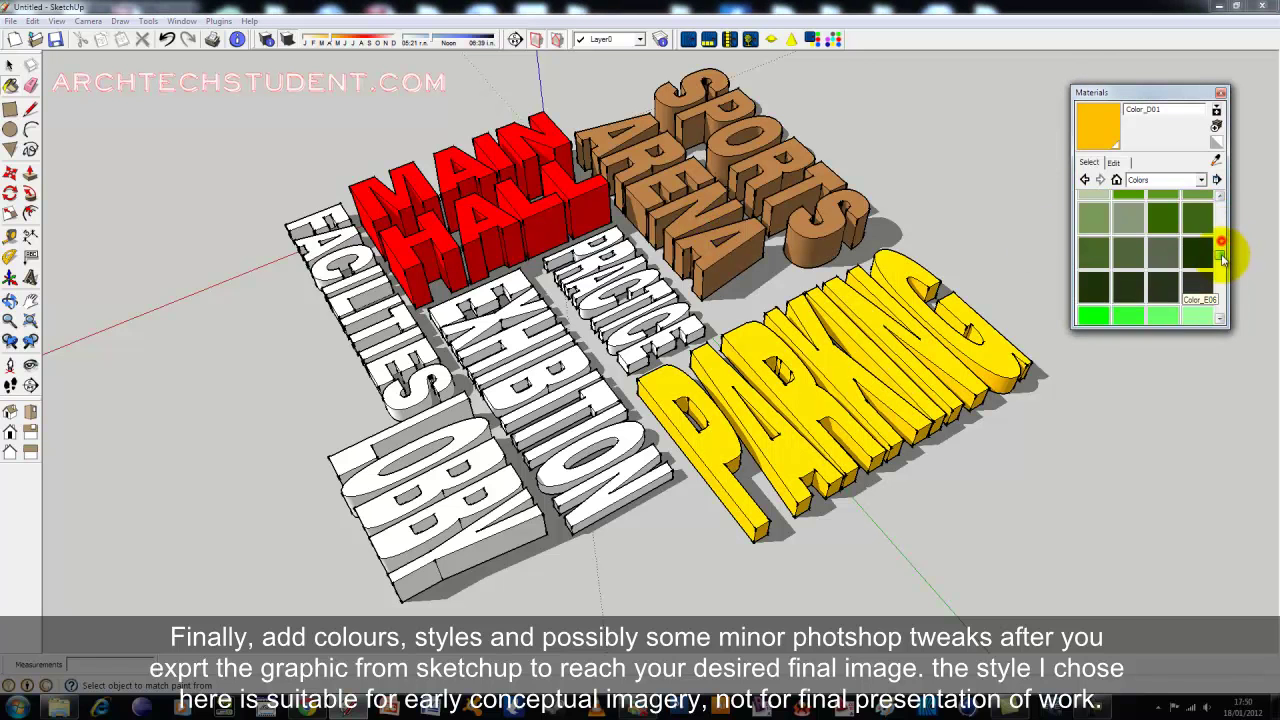
Paint EXHIBITION green, LOBBY cyan, PRACTICE purple and FACILITIES teal, then inspect the coloured model.
{"action": "left_click", "coordinate": [511, 347]}
{"action": "scroll", "coordinate": [1219, 258], "scroll_direction": "down", "scroll_amount": 2}
{"action": "left_click", "coordinate": [423, 466]}
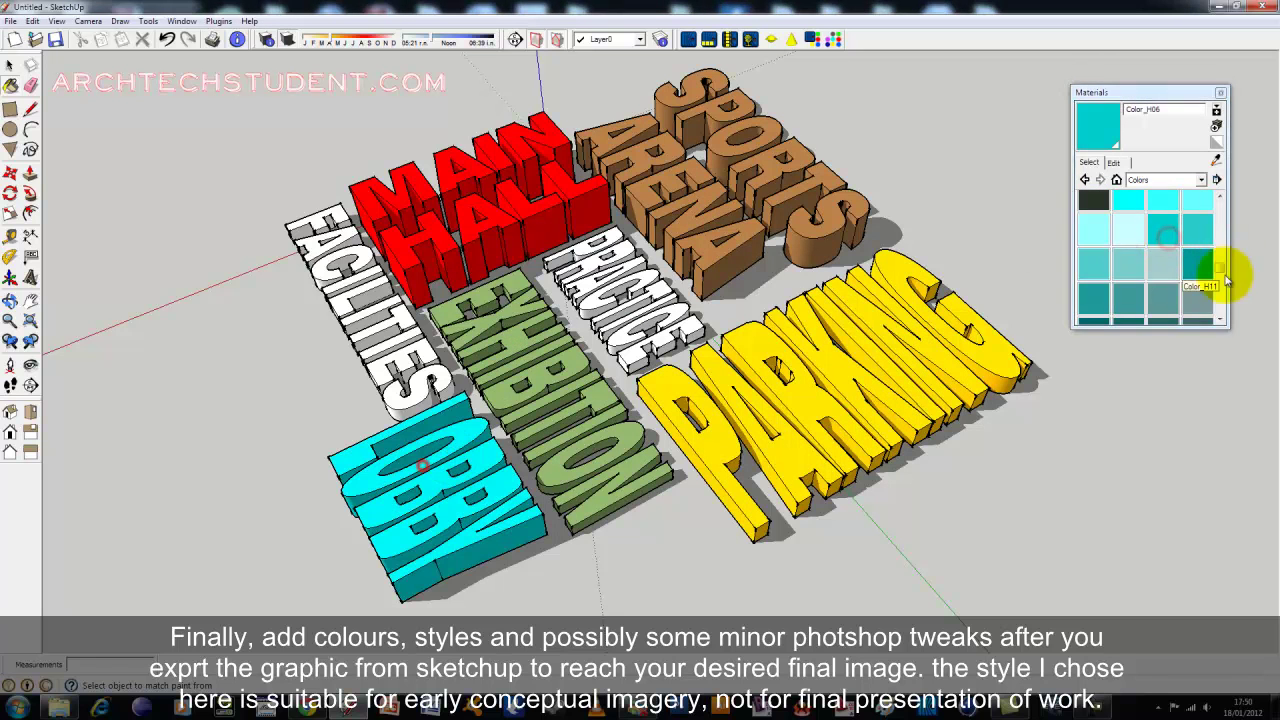
{"action": "left_click", "coordinate": [1123, 253]}
{"action": "left_click", "coordinate": [598, 280]}
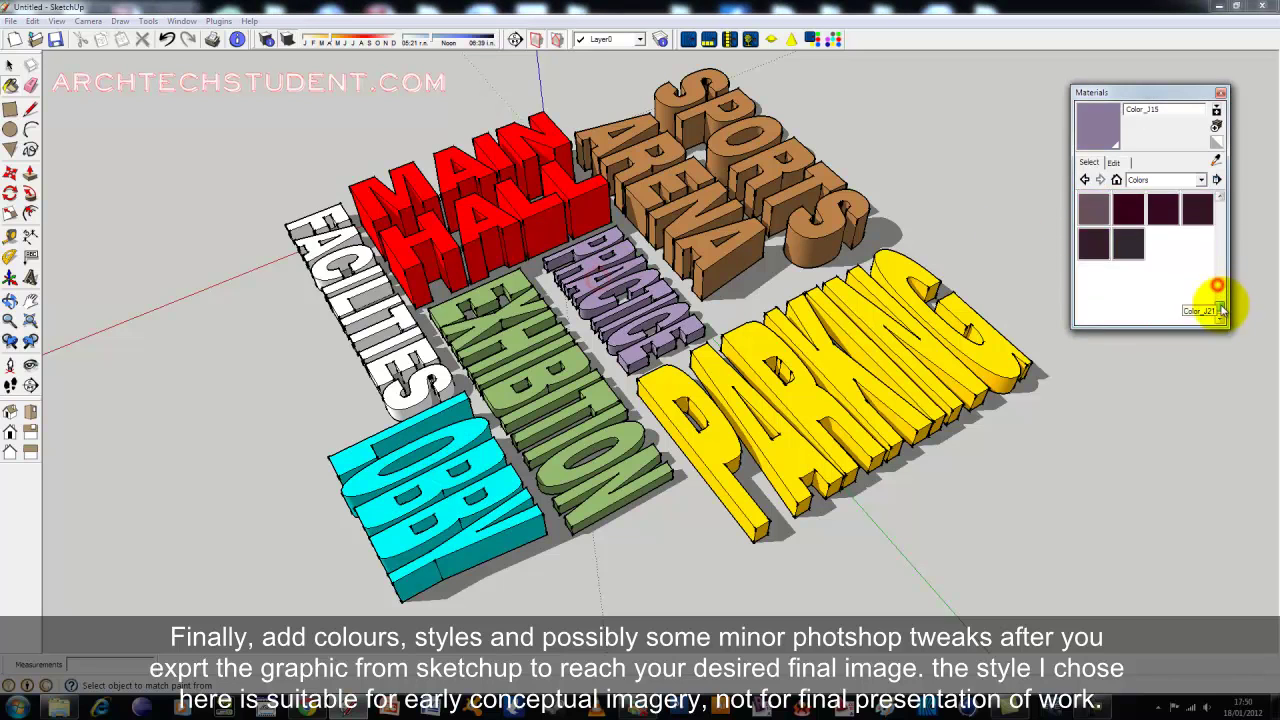
{"action": "left_click", "coordinate": [1163, 238]}
{"action": "left_click", "coordinate": [346, 287]}
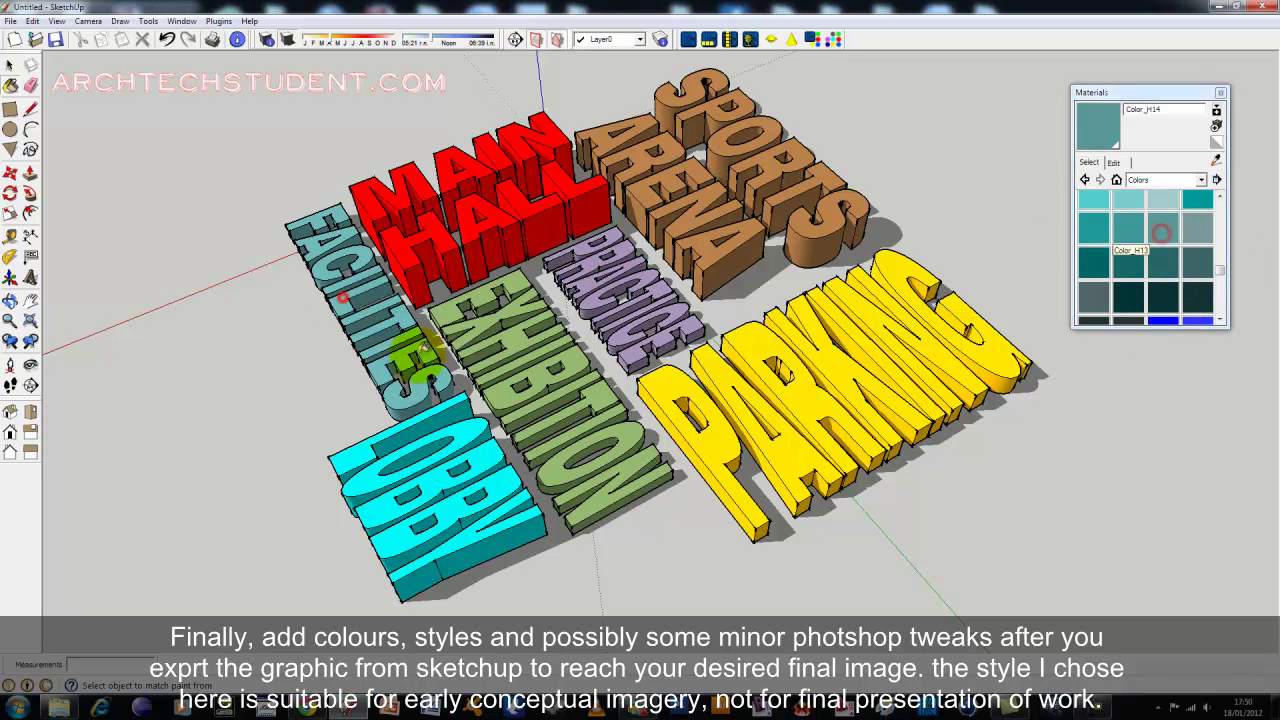
{"action": "middle_click_drag", "start_coordinate": [294, 120], "coordinate": [300, 137]}
{"action": "middle_click_drag", "start_coordinate": [913, 229], "coordinate": [956, 232], "text": "shift"}
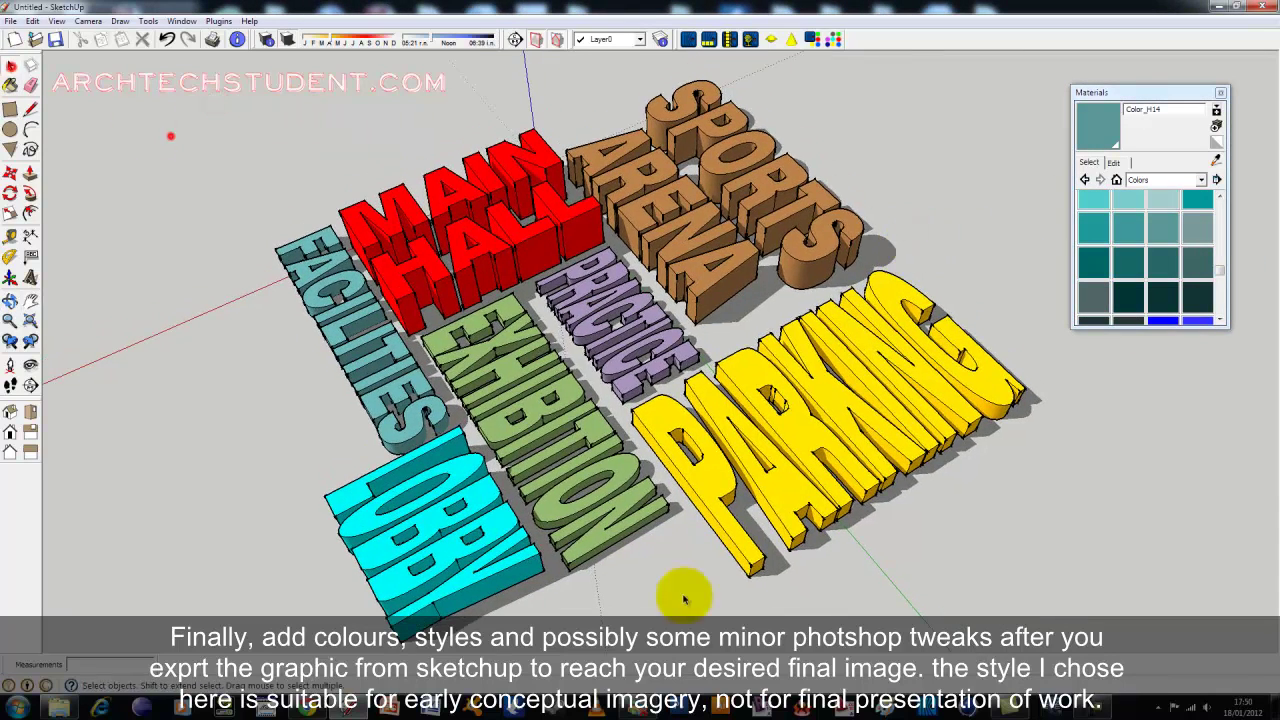